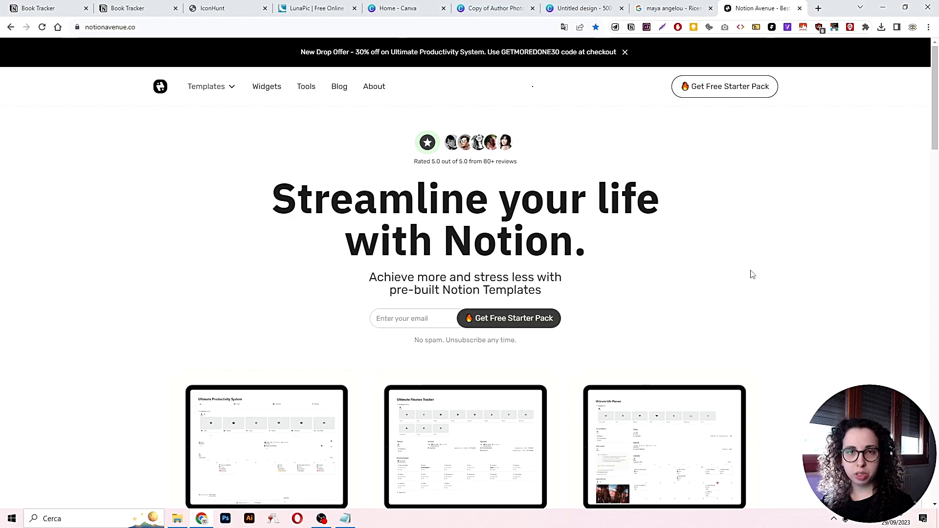
Switch to Notion and review the finished Book Tracker page with its book gallery, author and genre sections
{"action": "left_click", "coordinate": [29, 7]}
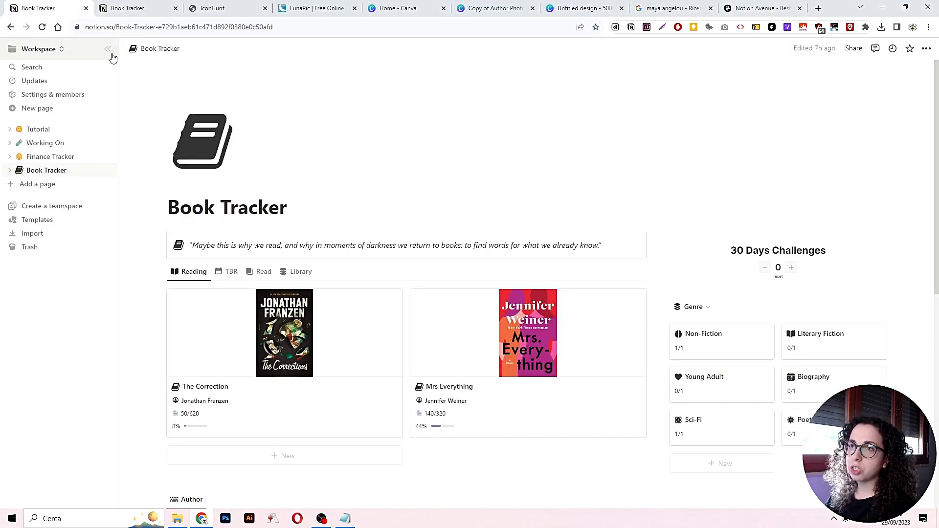
{"action": "left_click", "coordinate": [107, 52]}
{"action": "scroll", "coordinate": [254, 147], "scroll_direction": "down", "scroll_amount": 6}
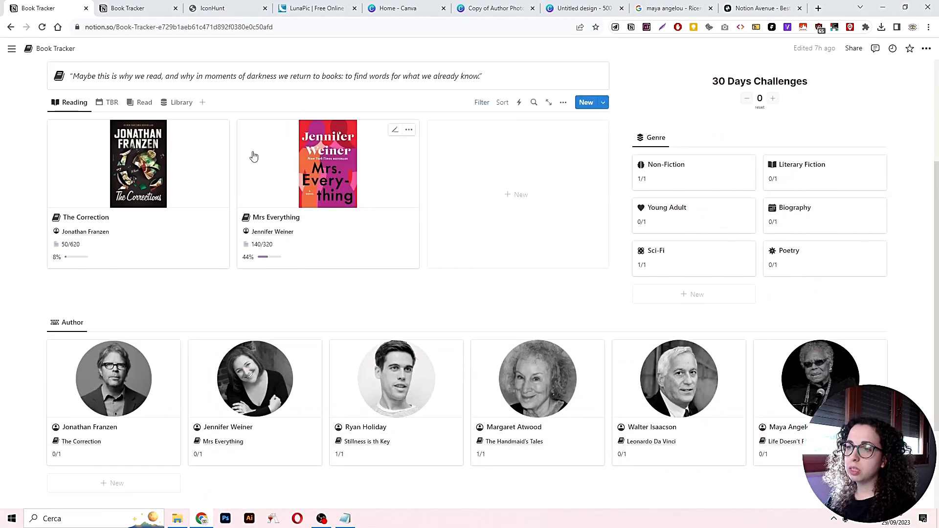
{"action": "scroll", "coordinate": [254, 157], "scroll_direction": "up", "scroll_amount": 4}
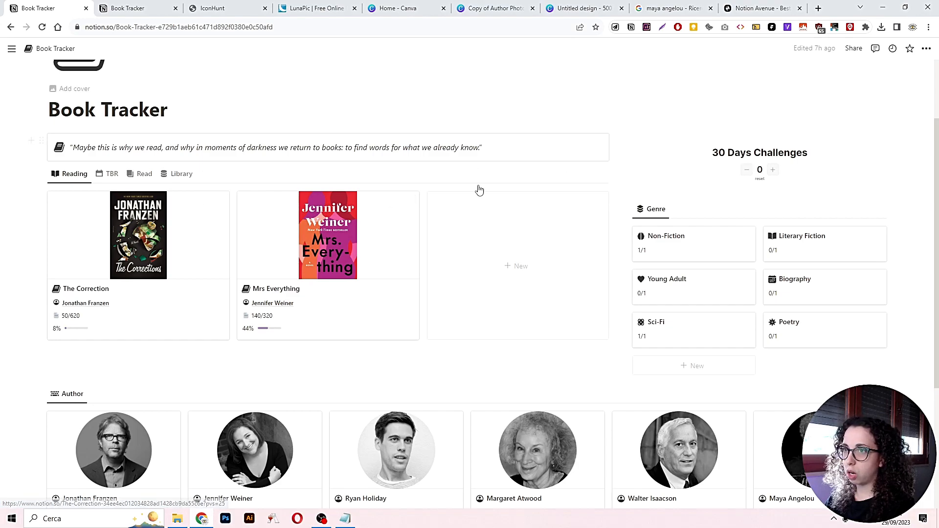
{"action": "scroll", "coordinate": [589, 315], "scroll_direction": "down", "scroll_amount": 2}
{"action": "scroll", "coordinate": [272, 378], "scroll_direction": "up", "scroll_amount": 3}
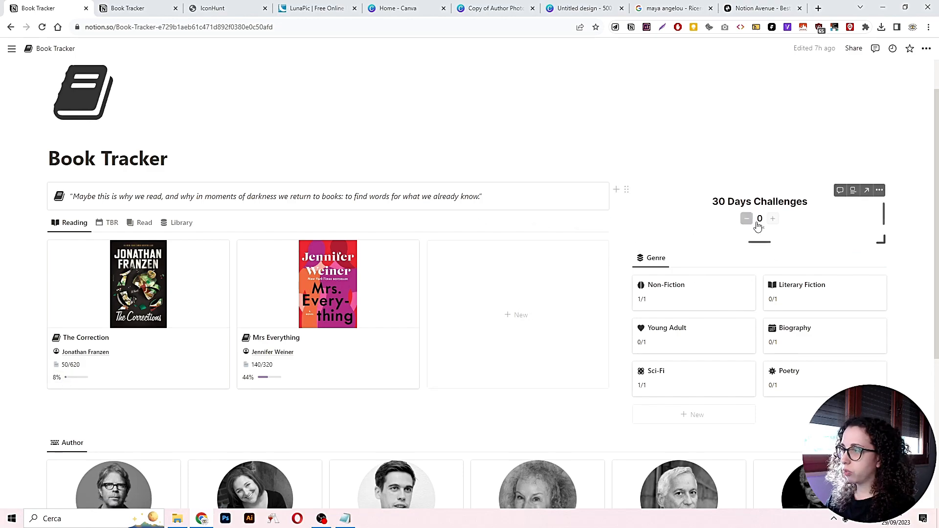
Try the 30 Days Challenges counter by raising it to 3 and resetting it
{"action": "left_click", "coordinate": [773, 218]}
{"action": "left_click", "coordinate": [773, 218]}
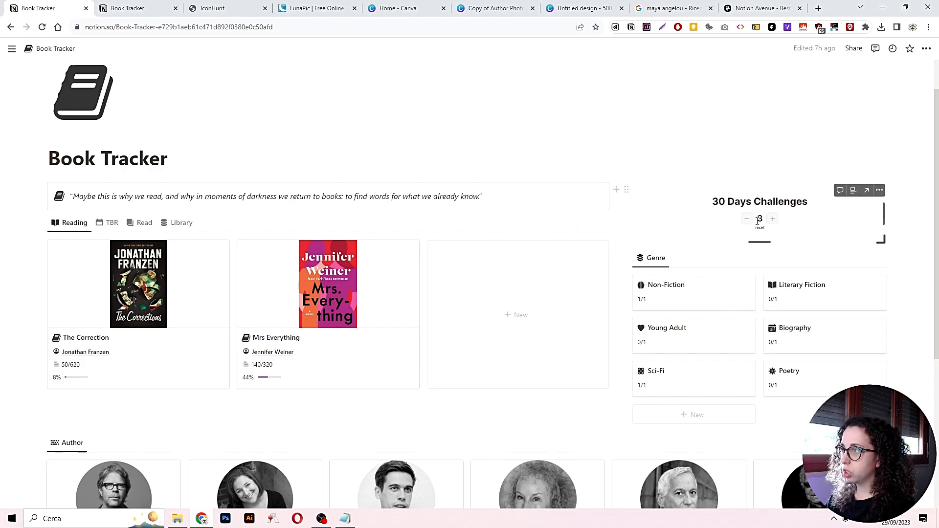
{"action": "scroll", "coordinate": [724, 226], "scroll_direction": "up", "scroll_amount": 1}
Add a new page to the workspace and title it "Book Tracker"
{"action": "mouse_move", "coordinate": [7, 54]}
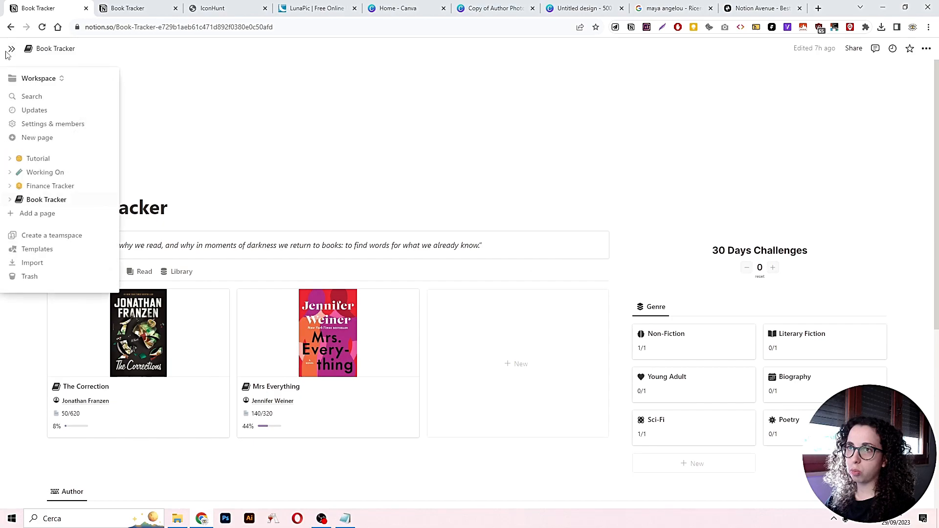
{"action": "left_click", "coordinate": [52, 214]}
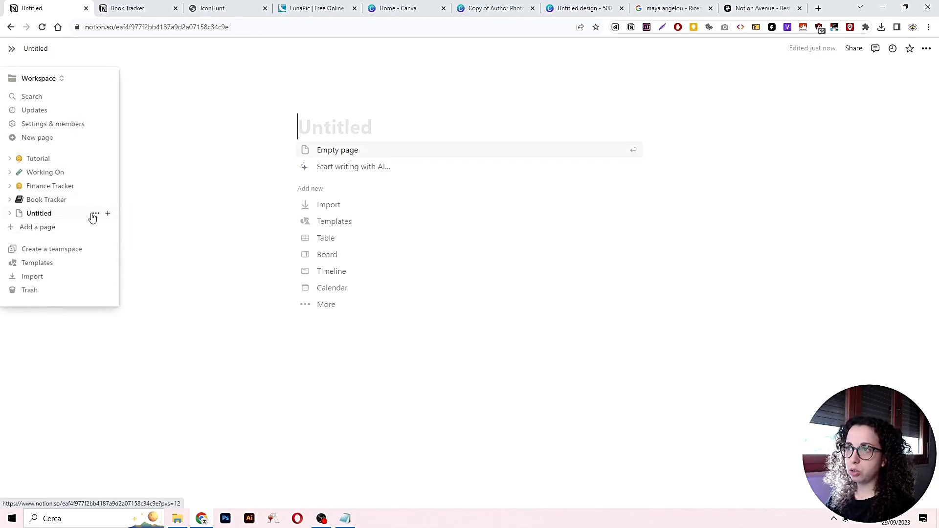
{"action": "type", "text": "Bo"}
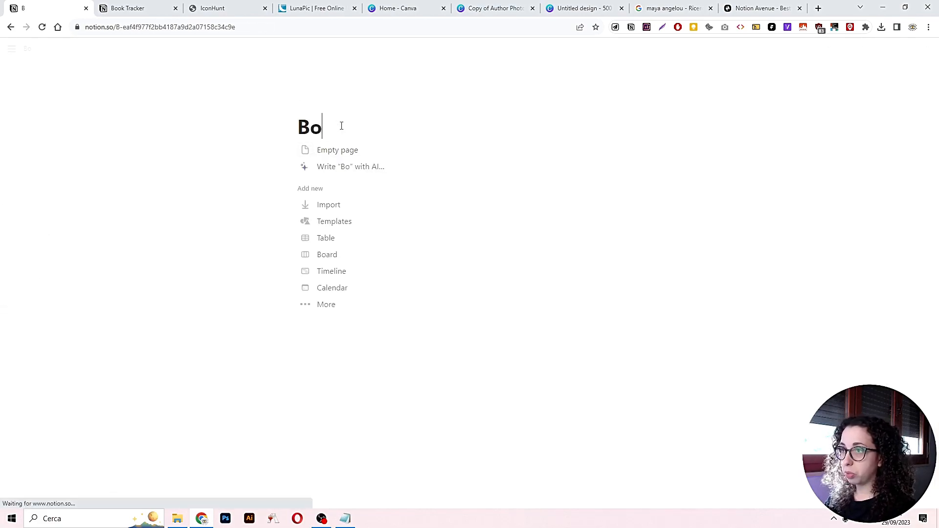
{"action": "type", "text": "ok Tracker"}
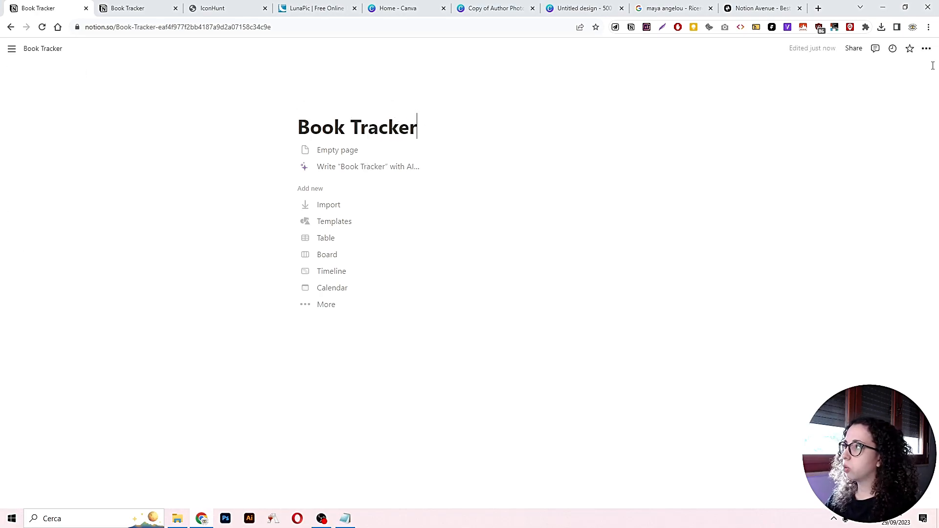
Set the new Book Tracker page to full width and start it as an empty page
{"action": "left_click", "coordinate": [926, 49]}
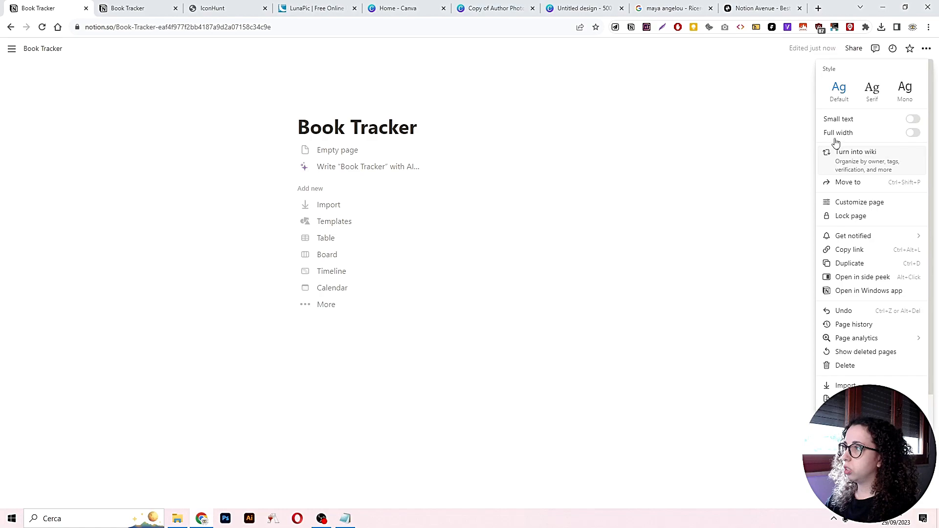
{"action": "left_click", "coordinate": [907, 136]}
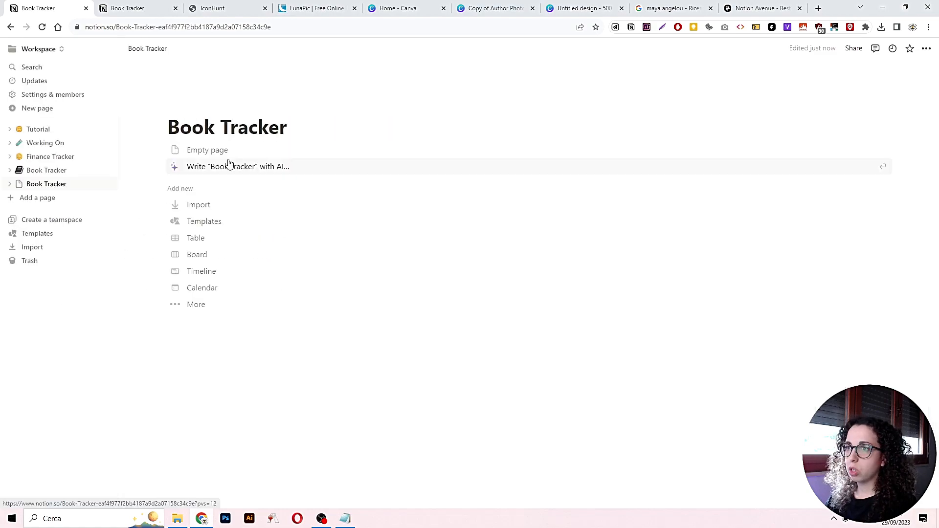
{"action": "left_click", "coordinate": [227, 153]}
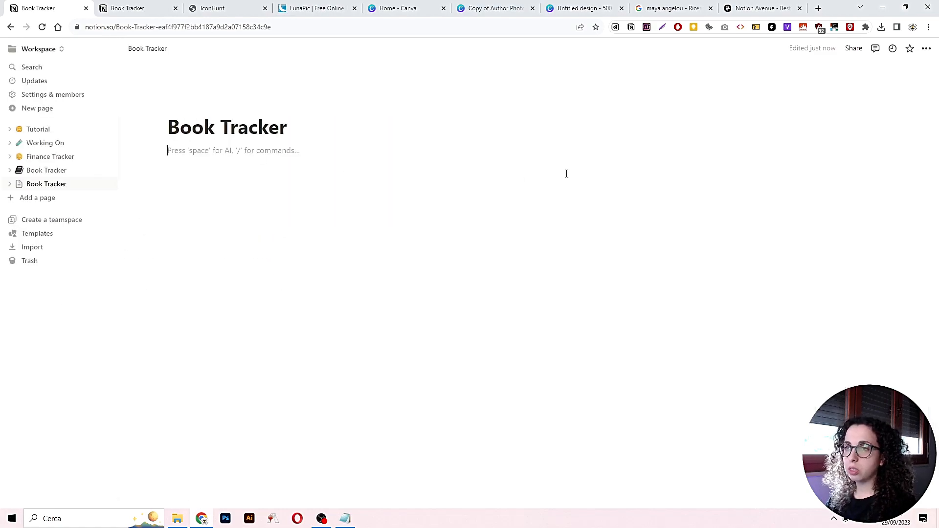
Insert an inline database titled "Library" on the Book Tracker page
{"action": "type", "text": "/data"}
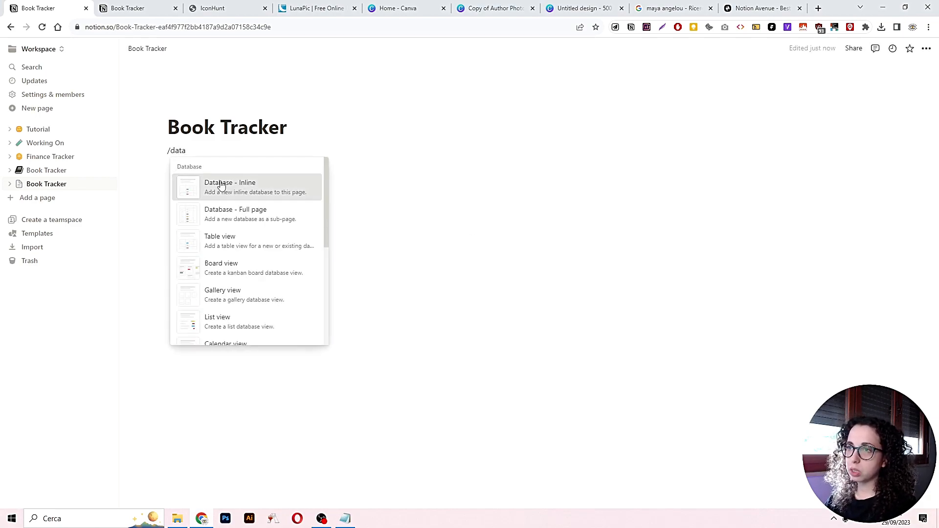
{"action": "left_click", "coordinate": [220, 185]}
{"action": "type", "text": "Libr"}
Rename the database's table view "Library" and hide the database title
{"action": "left_click", "coordinate": [329, 352]}
{"action": "left_click", "coordinate": [185, 152]}
{"action": "left_click", "coordinate": [200, 173]}
{"action": "type", "text": "Library"}
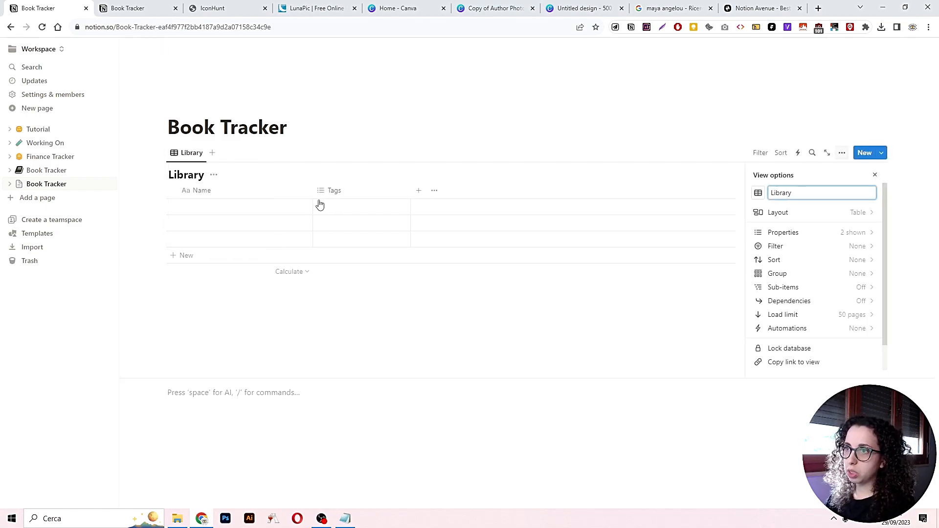
{"action": "left_click", "coordinate": [213, 175]}
{"action": "left_click", "coordinate": [209, 226]}
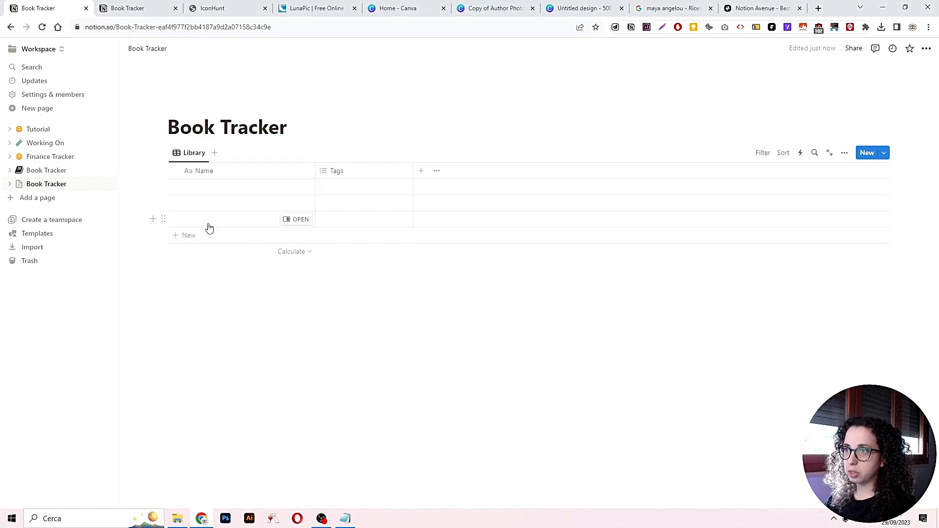
Delete the Tags property from the Library database
{"action": "left_click", "coordinate": [368, 176]}
{"action": "left_click", "coordinate": [344, 317]}
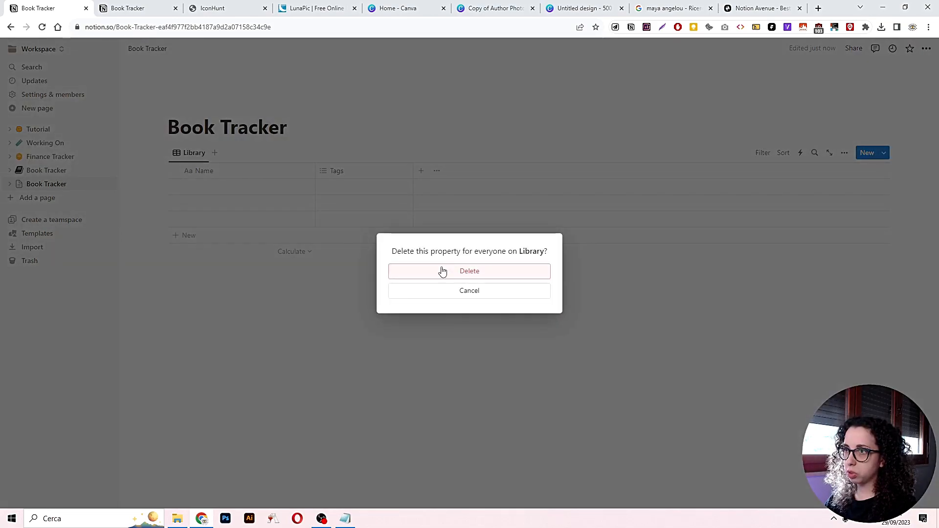
{"action": "left_click", "coordinate": [444, 270]}
Rename the Name property to "Title" and narrow its column
{"action": "left_click", "coordinate": [211, 172]}
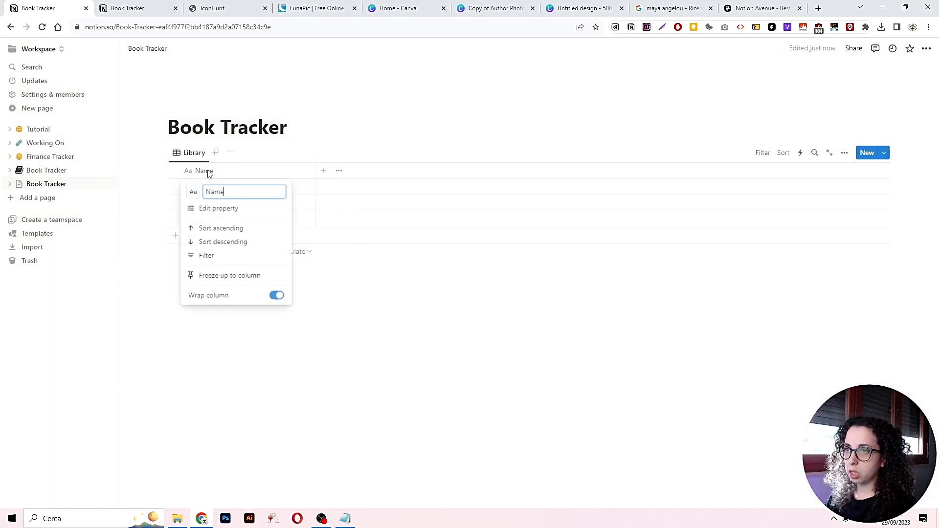
{"action": "type", "text": "Title"}
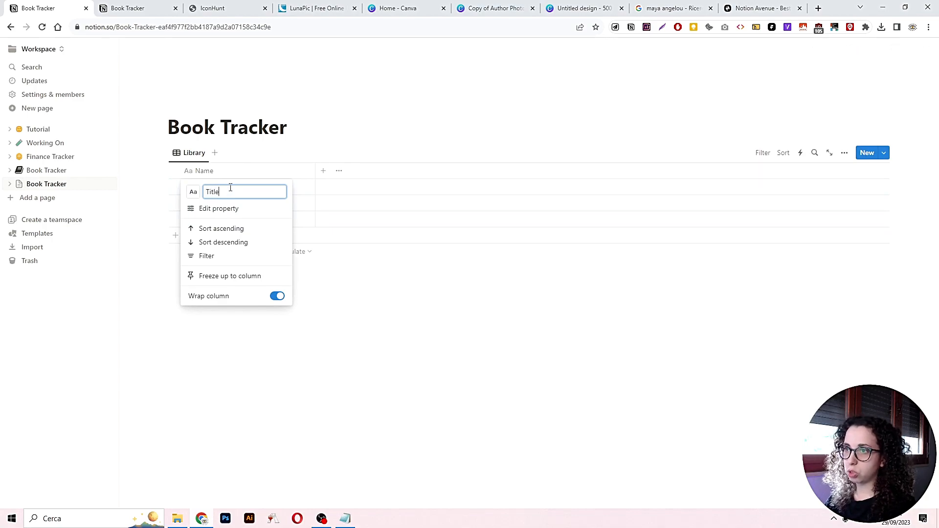
{"action": "key", "text": "Return"}
{"action": "left_click_drag", "start_coordinate": [315, 171], "coordinate": [258, 173]}
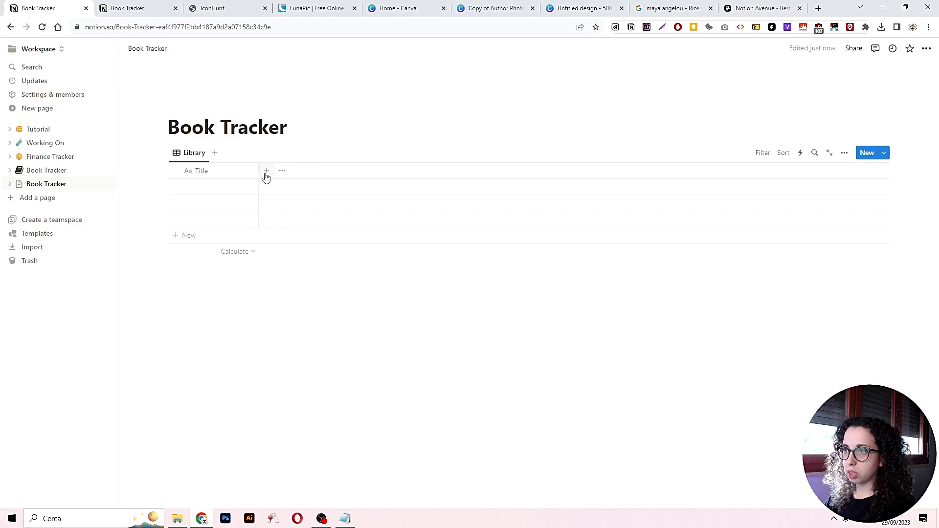
Add a Status property to the Library database
{"action": "left_click", "coordinate": [266, 175]}
{"action": "scroll", "coordinate": [802, 323], "scroll_direction": "down", "scroll_amount": 2}
{"action": "scroll", "coordinate": [803, 331], "scroll_direction": "down", "scroll_amount": 2}
{"action": "left_click", "coordinate": [778, 260]}
{"action": "left_click", "coordinate": [446, 308]}
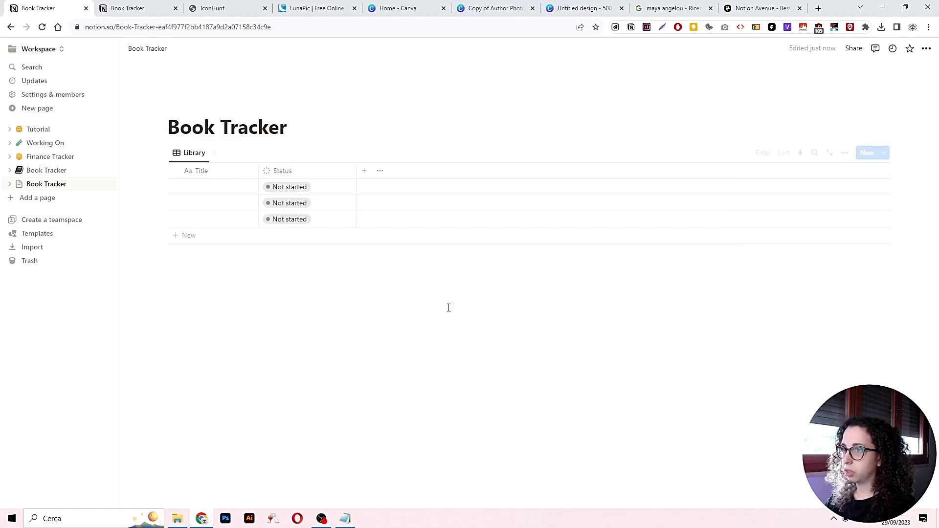
Rename the Status options Not started, In progress and Done to "TBR", "Reading" and "Read"
{"action": "left_click", "coordinate": [287, 188]}
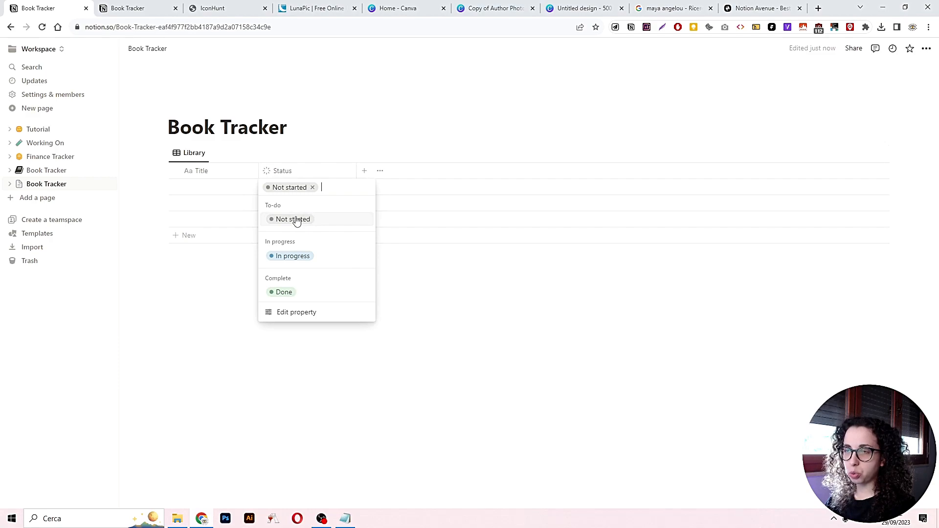
{"action": "left_click", "coordinate": [295, 313]}
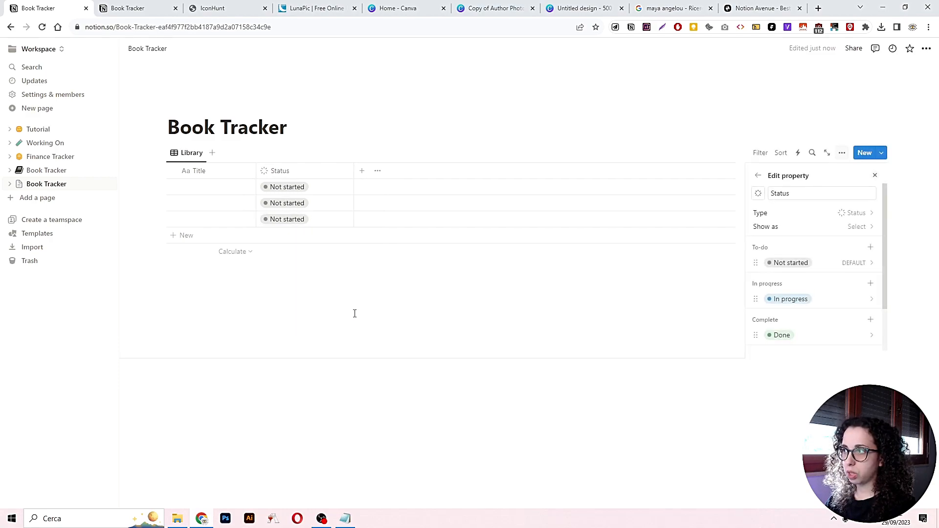
{"action": "left_click", "coordinate": [846, 266]}
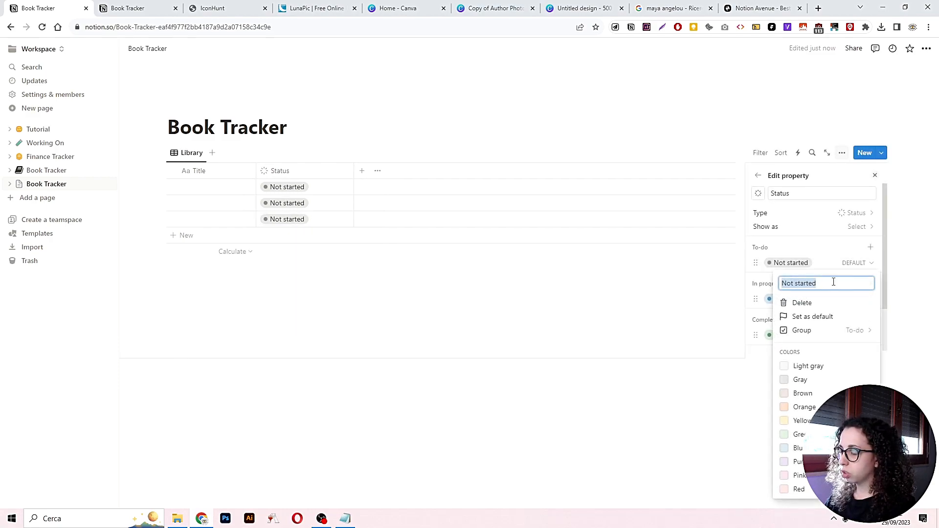
{"action": "type", "text": "TBR"}
{"action": "key", "text": "Return"}
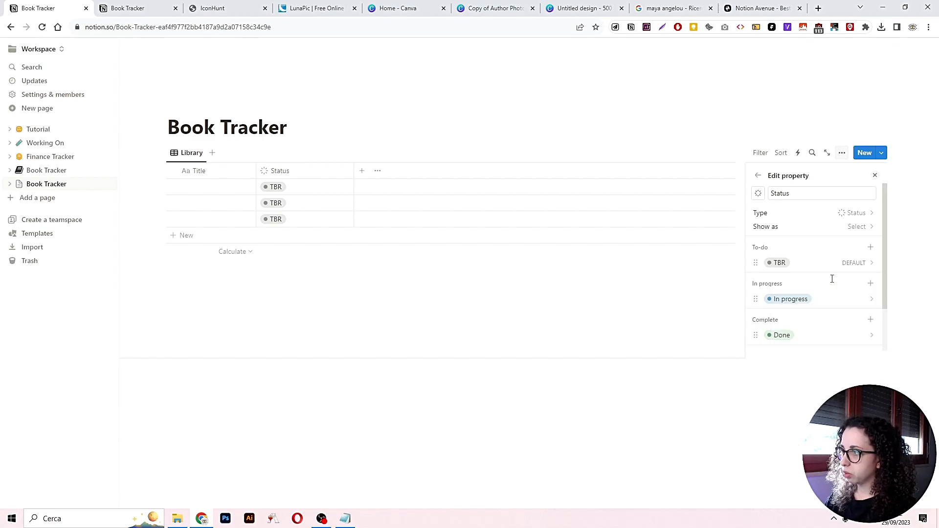
{"action": "left_click", "coordinate": [827, 302]}
{"action": "type", "text": "Reading"}
{"action": "key", "text": "Return"}
{"action": "left_click", "coordinate": [823, 338]}
{"action": "type", "text": "Read"}
{"action": "key", "text": "Return"}
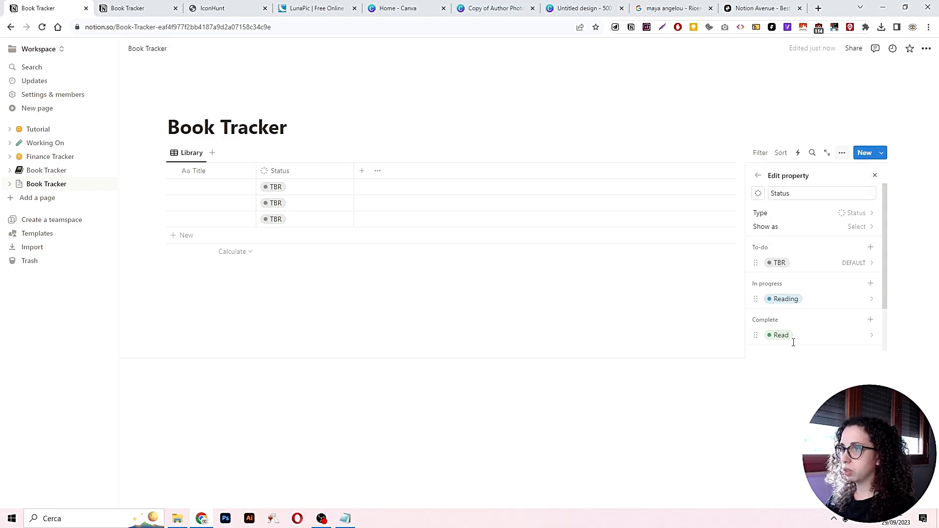
{"action": "left_click", "coordinate": [875, 175]}
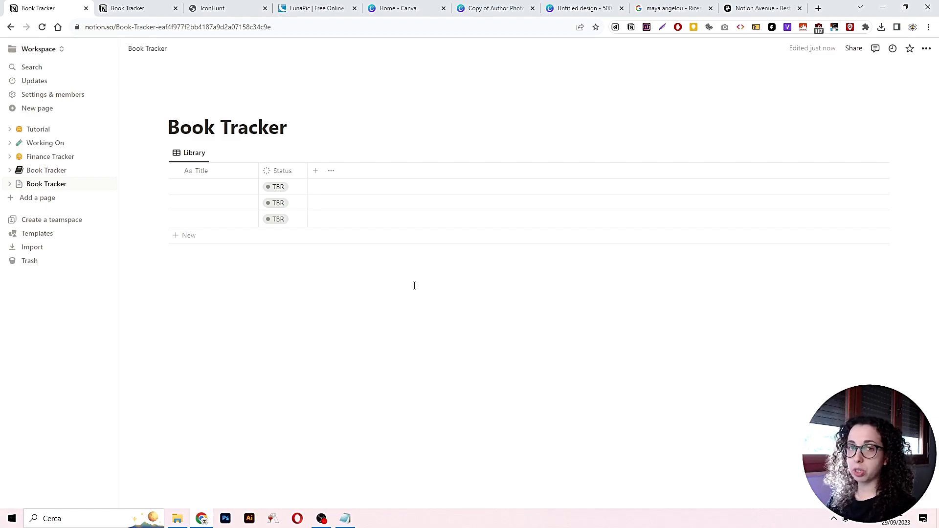
Add a Number property named "Current" to the Library database
{"action": "left_click", "coordinate": [314, 171]}
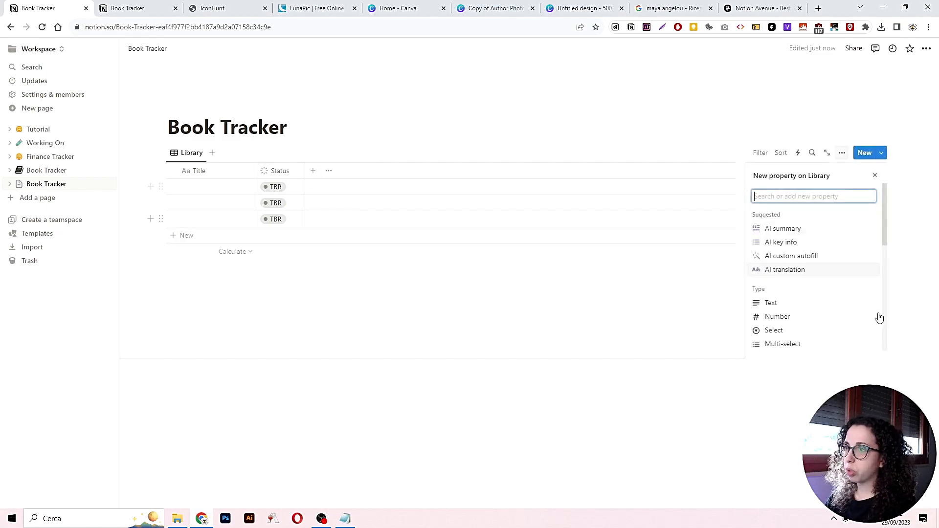
{"action": "scroll", "coordinate": [855, 328], "scroll_direction": "down", "scroll_amount": 1}
{"action": "scroll", "coordinate": [804, 325], "scroll_direction": "down", "scroll_amount": 1}
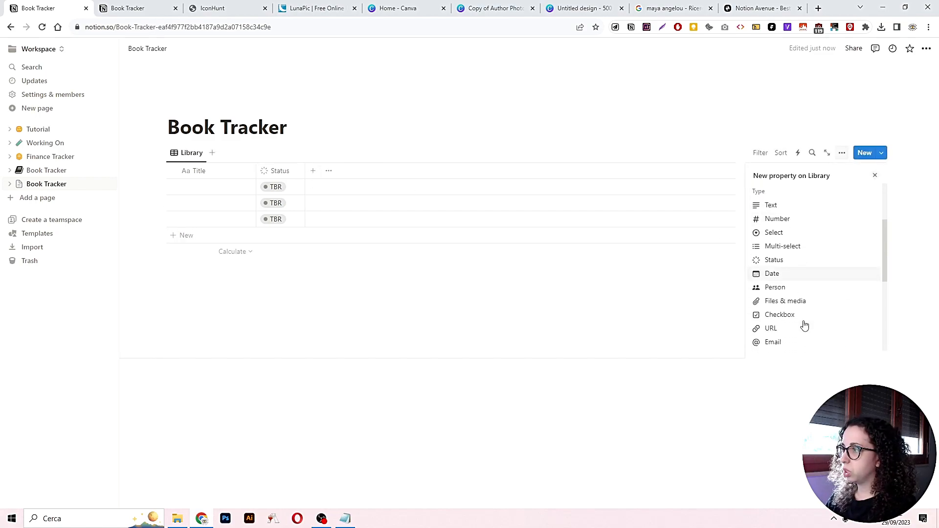
{"action": "left_click", "coordinate": [787, 218]}
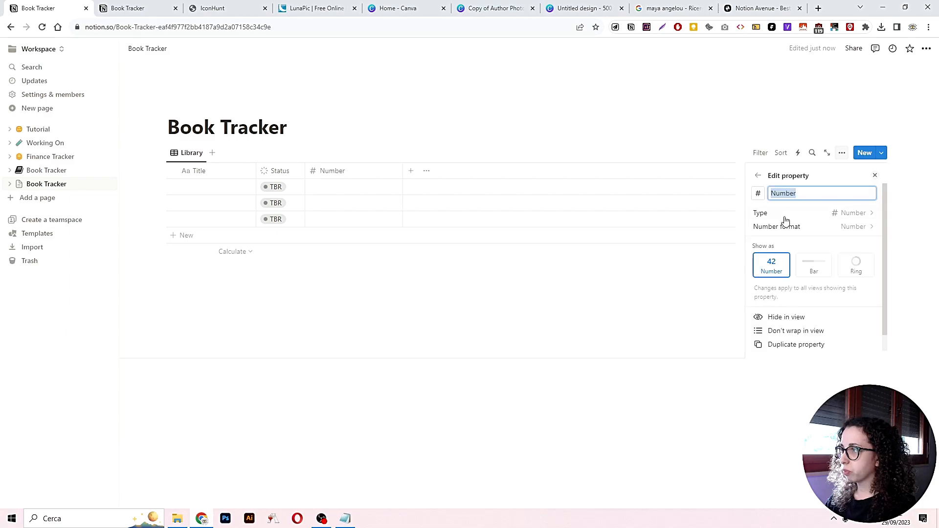
{"action": "type", "text": "Current"}
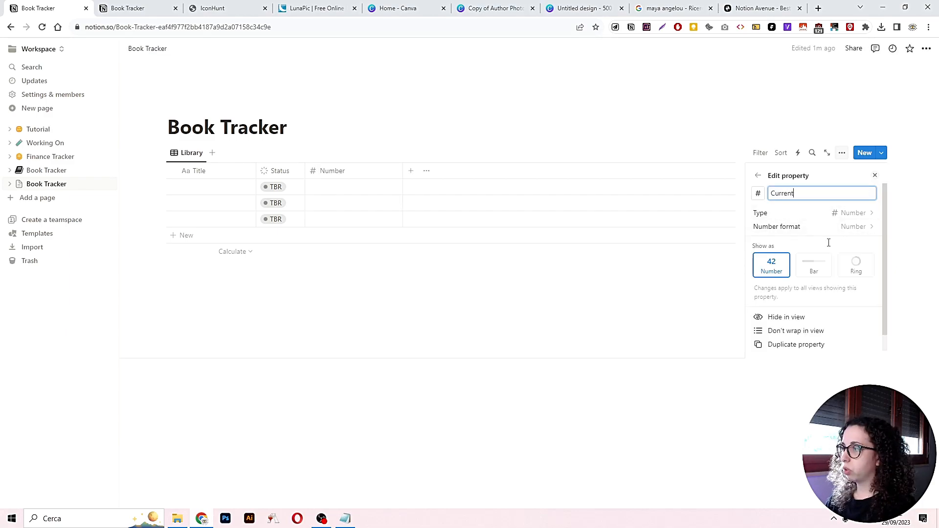
Duplicate the Current property, name the copy "Total", and narrow both number columns
{"action": "left_click", "coordinate": [791, 350]}
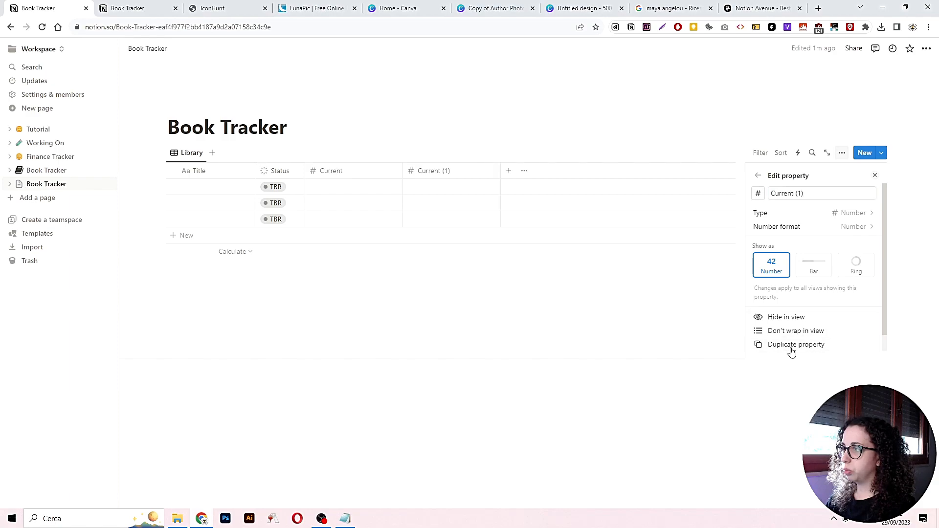
{"action": "left_click_drag", "start_coordinate": [805, 194], "coordinate": [765, 193]}
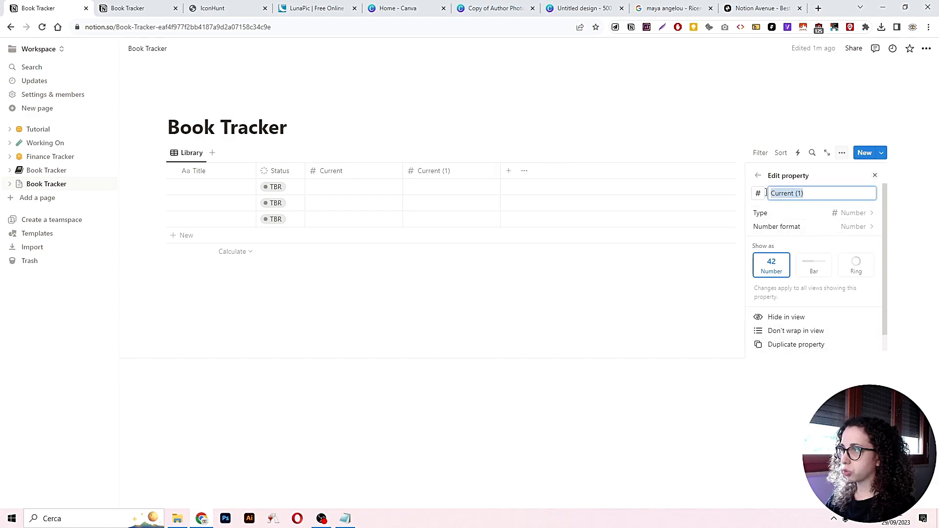
{"action": "type", "text": "Total"}
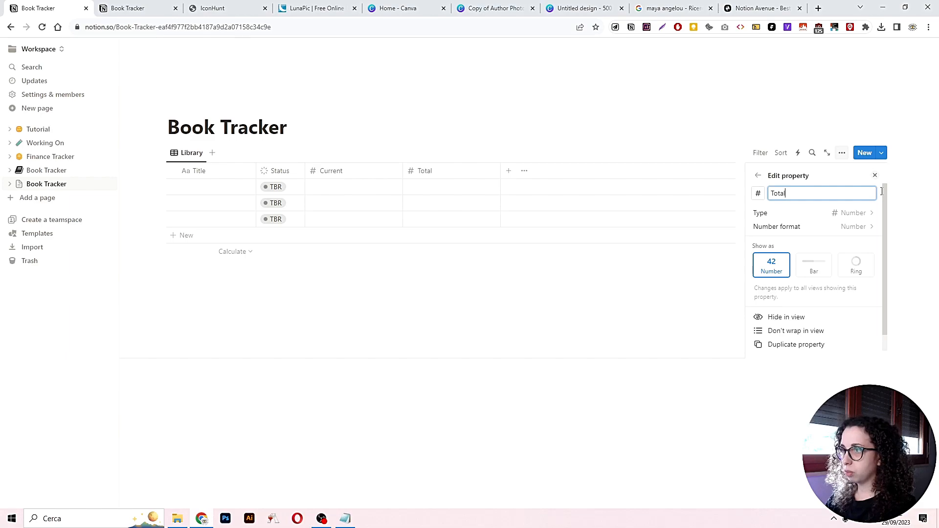
{"action": "left_click", "coordinate": [642, 236]}
{"action": "double_click", "coordinate": [404, 167]}
{"action": "double_click", "coordinate": [454, 167]}
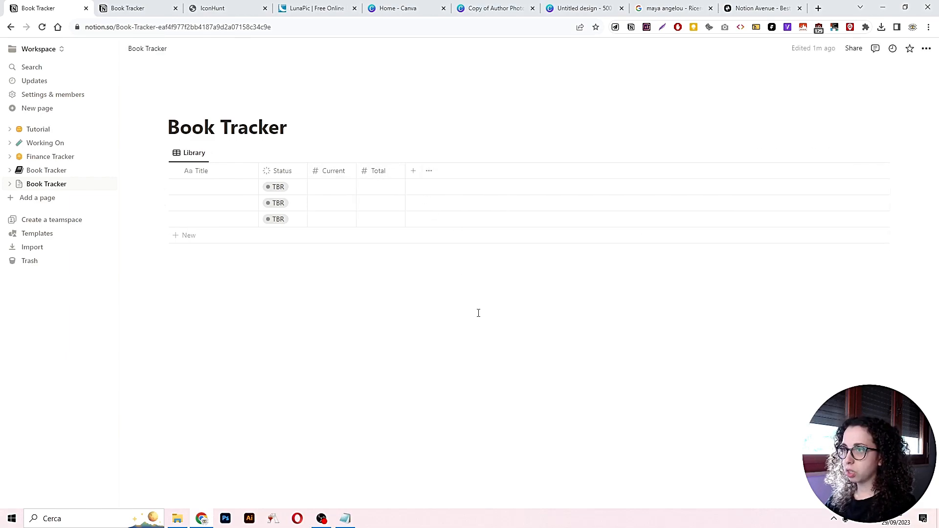
Add a Formula property named "Progress" to the Library database and narrow its column
{"action": "left_click", "coordinate": [412, 172]}
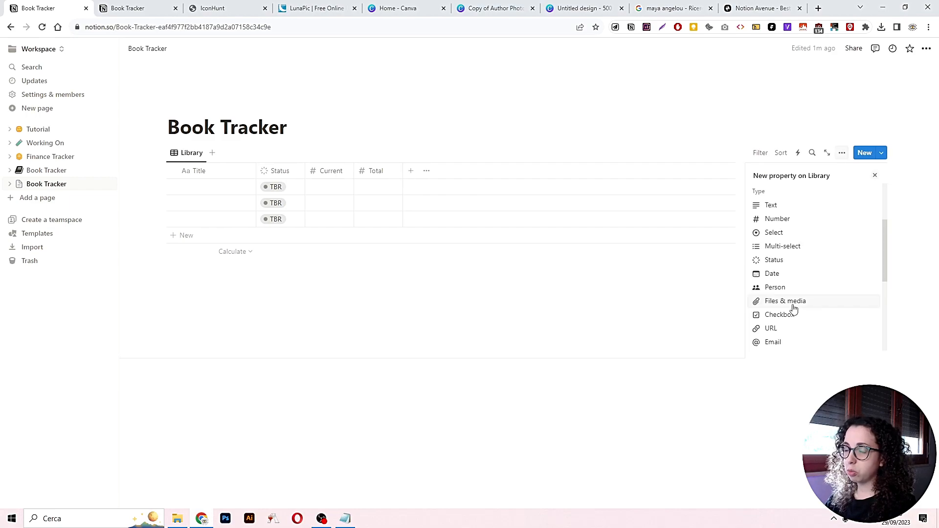
{"action": "scroll", "coordinate": [793, 309], "scroll_direction": "down", "scroll_amount": 1}
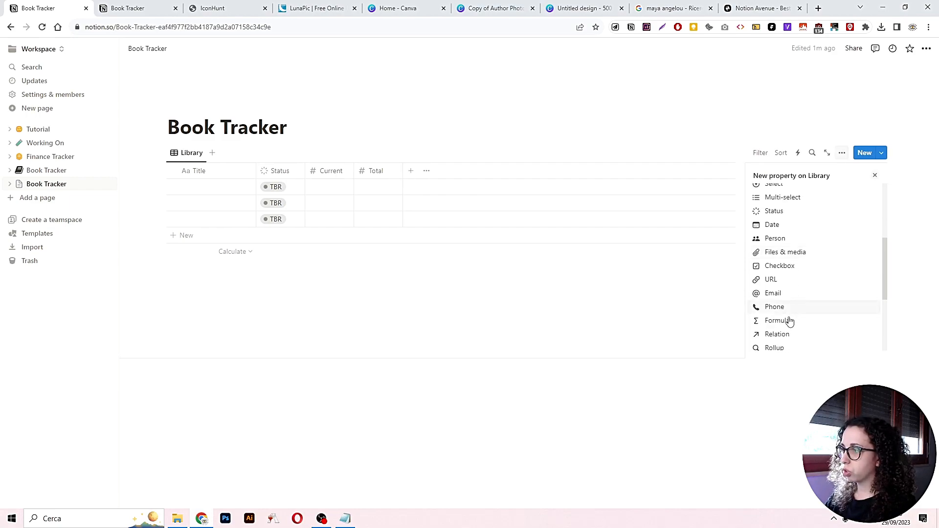
{"action": "left_click", "coordinate": [789, 319]}
{"action": "type", "text": "Progres"}
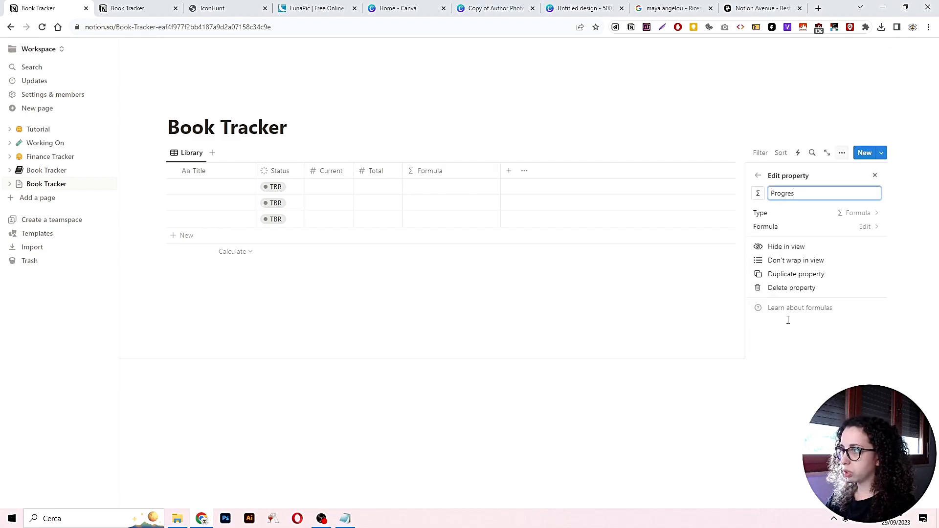
{"action": "left_click", "coordinate": [527, 310]}
{"action": "left_click_drag", "start_coordinate": [503, 173], "coordinate": [462, 172]}
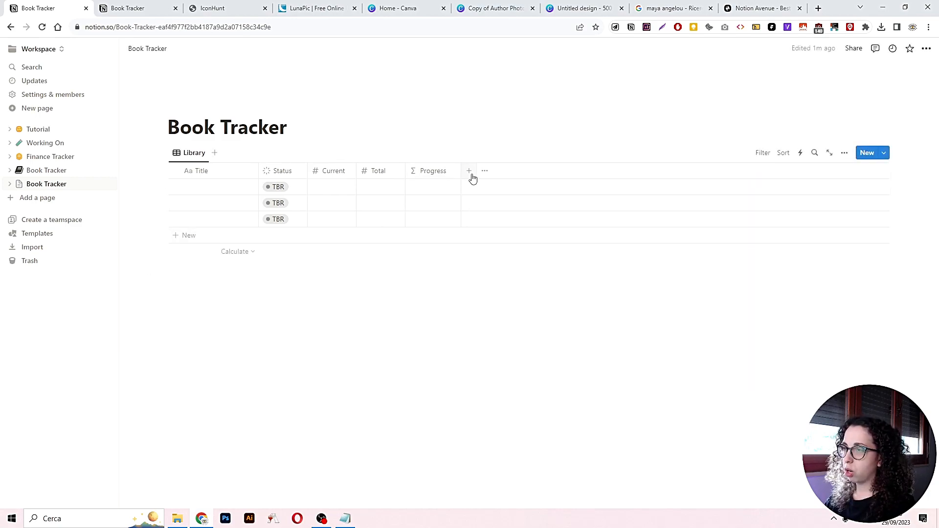
Add a Files & media property named "Cover" to the Library database and narrow its column
{"action": "left_click", "coordinate": [472, 175]}
{"action": "scroll", "coordinate": [781, 315], "scroll_direction": "down", "scroll_amount": 3}
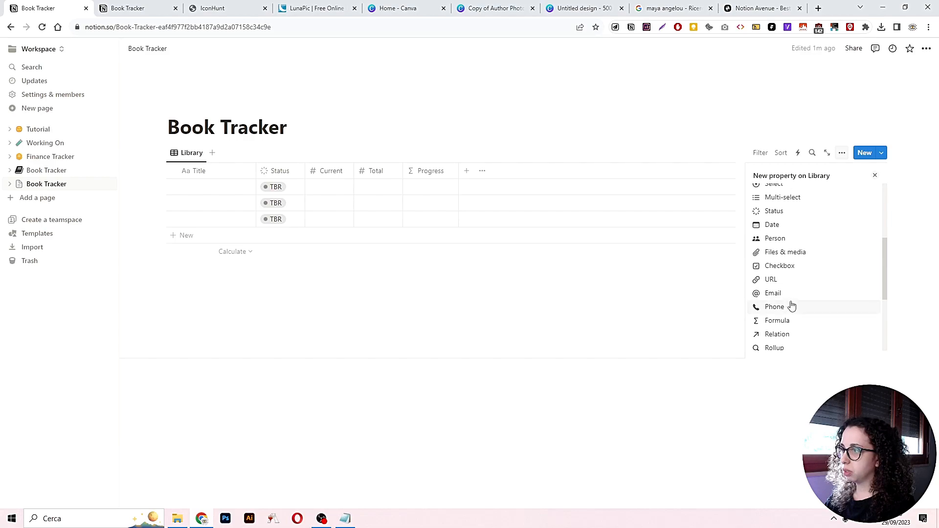
{"action": "left_click", "coordinate": [785, 253]}
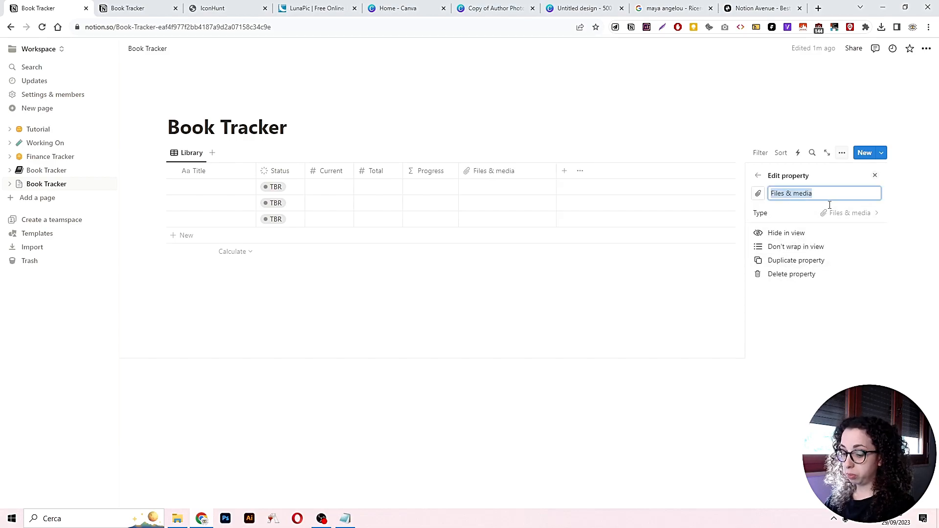
{"action": "type", "text": "Cover"}
{"action": "left_click", "coordinate": [581, 158]}
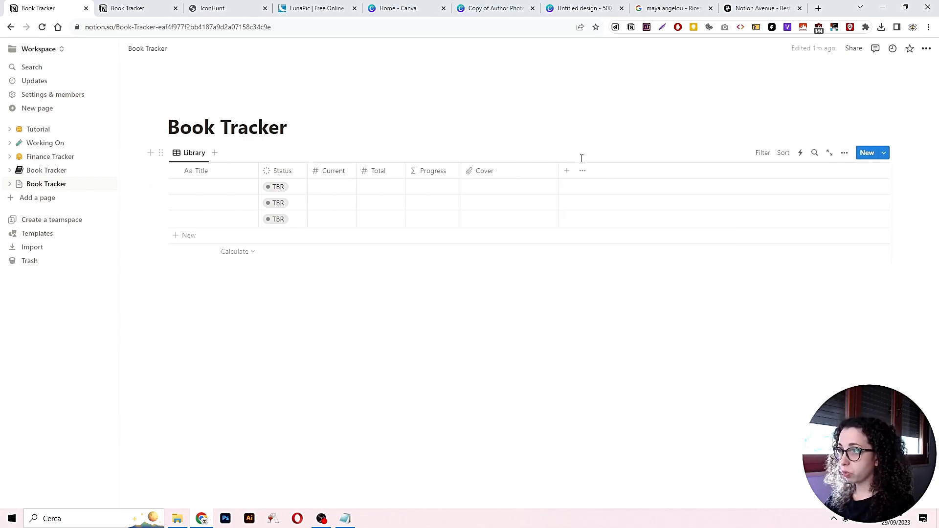
{"action": "left_click_drag", "start_coordinate": [558, 167], "coordinate": [506, 173]}
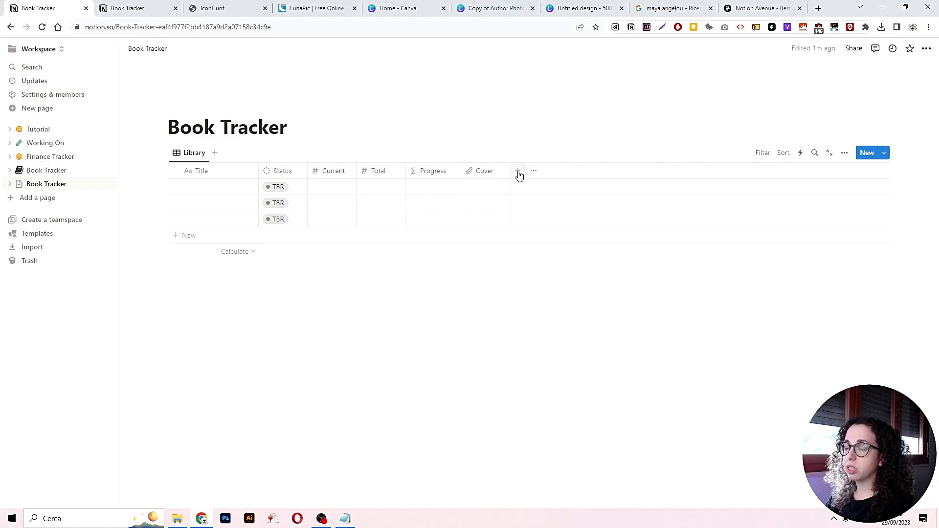
Add a Date property named "Start" to the Library database
{"action": "left_click", "coordinate": [518, 172]}
{"action": "scroll", "coordinate": [831, 293], "scroll_direction": "down", "scroll_amount": 1}
{"action": "left_click", "coordinate": [772, 322]}
{"action": "type", "text": "Start"}
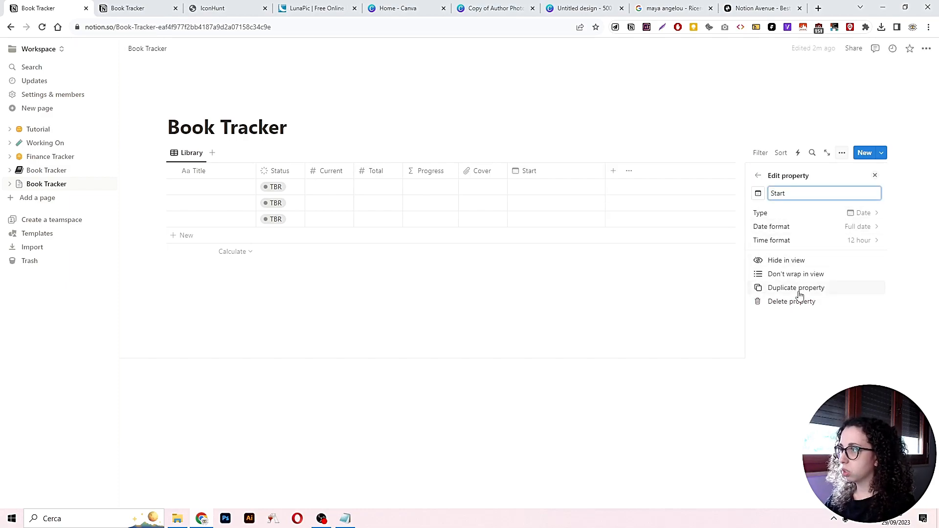
Duplicate the Start property, name the copy "End", and narrow both date columns
{"action": "left_click", "coordinate": [795, 288]}
{"action": "triple_click", "coordinate": [796, 193]}
{"action": "type", "text": "End"}
{"action": "left_click", "coordinate": [608, 171]}
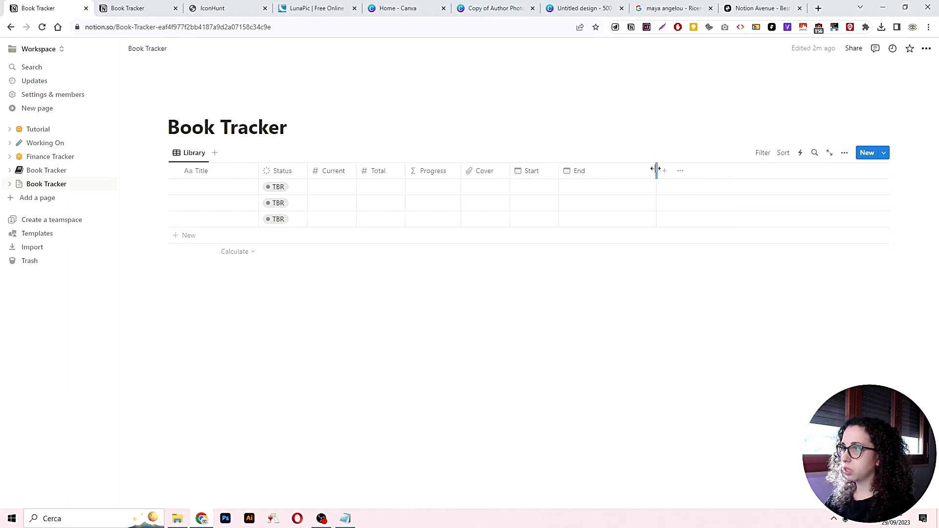
{"action": "left_click", "coordinate": [360, 316]}
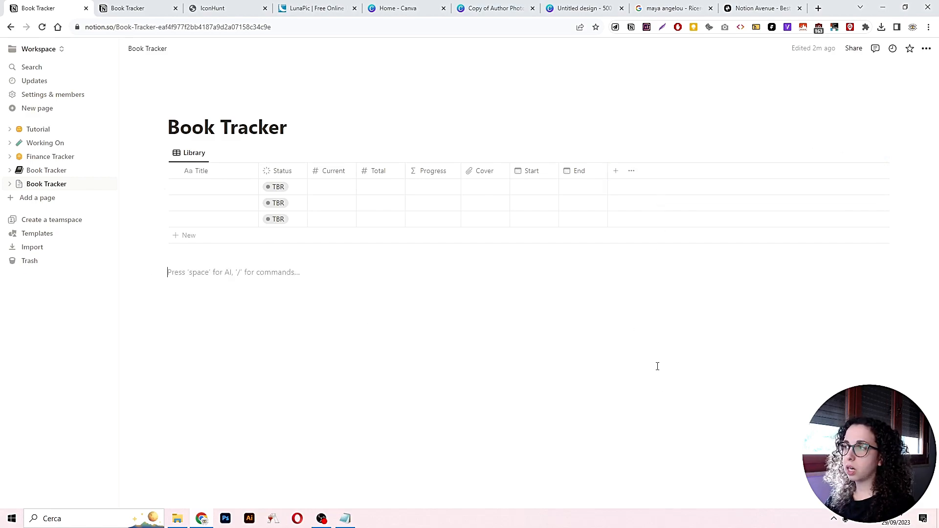
Add another Formula property after End and name it "Label"
{"action": "left_click", "coordinate": [614, 172]}
{"action": "scroll", "coordinate": [782, 313], "scroll_direction": "down", "scroll_amount": 2}
{"action": "scroll", "coordinate": [792, 323], "scroll_direction": "down", "scroll_amount": 1}
{"action": "scroll", "coordinate": [796, 332], "scroll_direction": "down", "scroll_amount": 2}
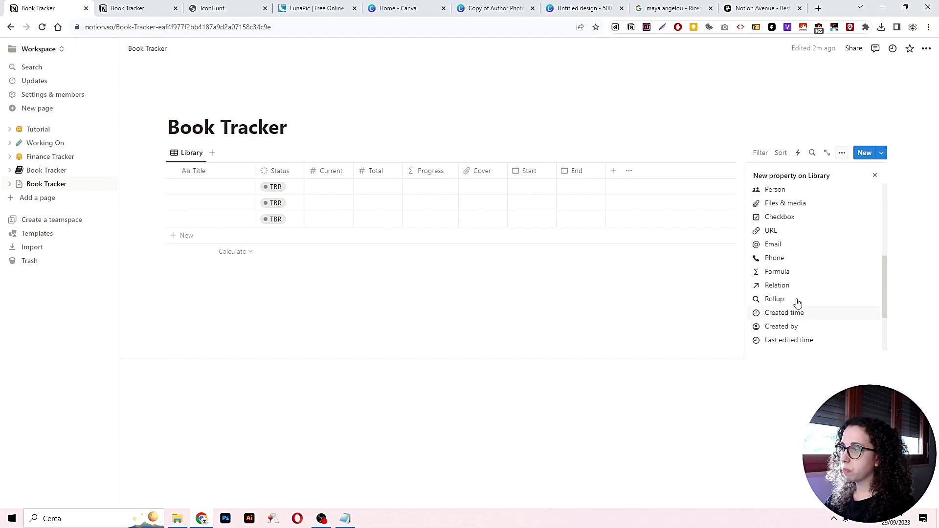
{"action": "left_click", "coordinate": [781, 272]}
{"action": "key", "text": "Escape"}
{"action": "left_click", "coordinate": [635, 170]}
{"action": "double_click", "coordinate": [655, 194]}
{"action": "type", "text": "La"}
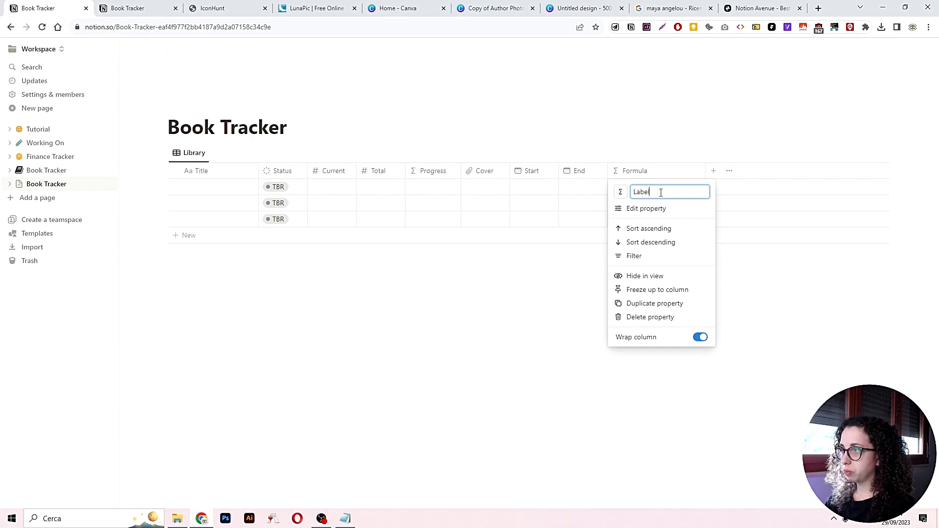
{"action": "type", "text": "bel"}
{"action": "key", "text": "Return"}
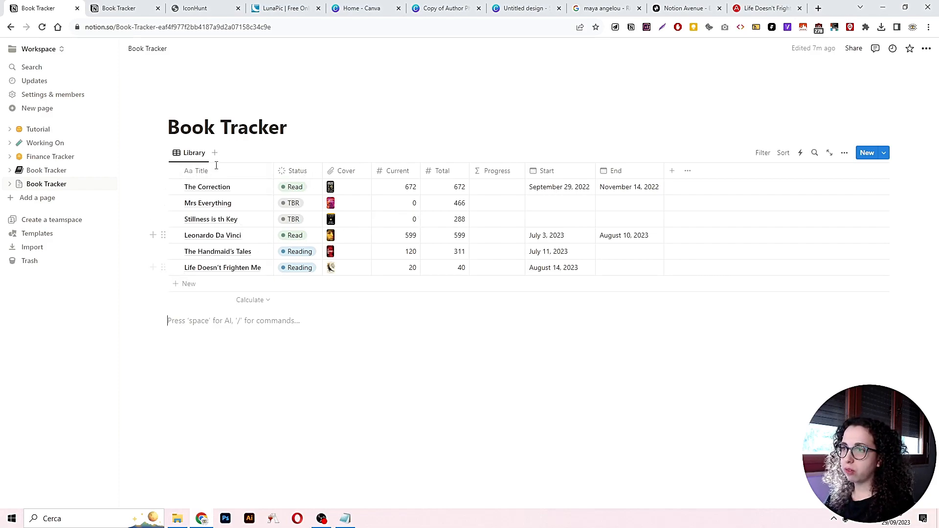
View the original cover image of The Correction, copy its image address and return to the Book Tracker page
{"action": "left_click", "coordinate": [351, 191]}
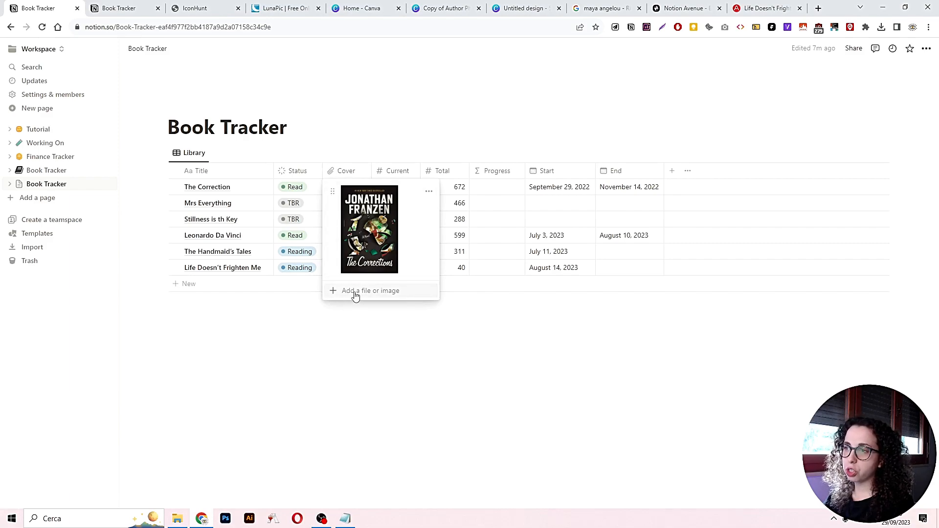
{"action": "left_click", "coordinate": [428, 191]}
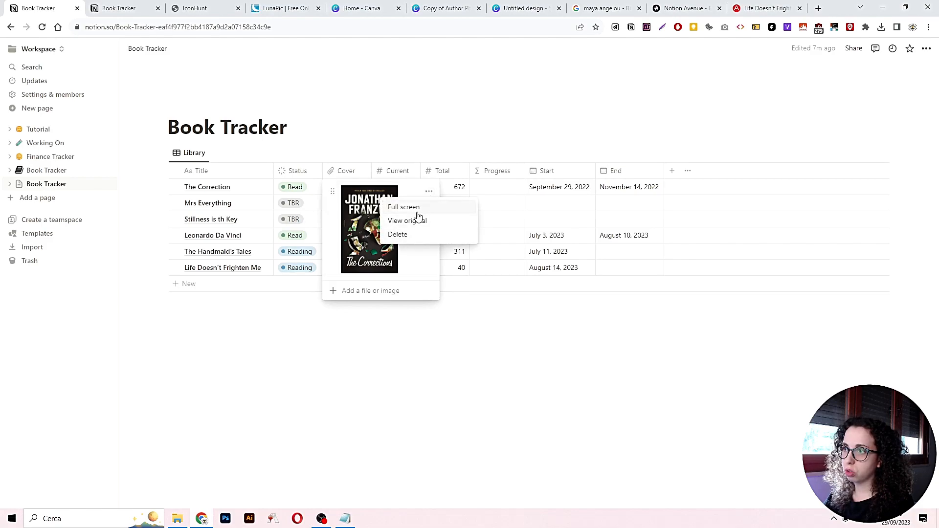
{"action": "left_click", "coordinate": [415, 223]}
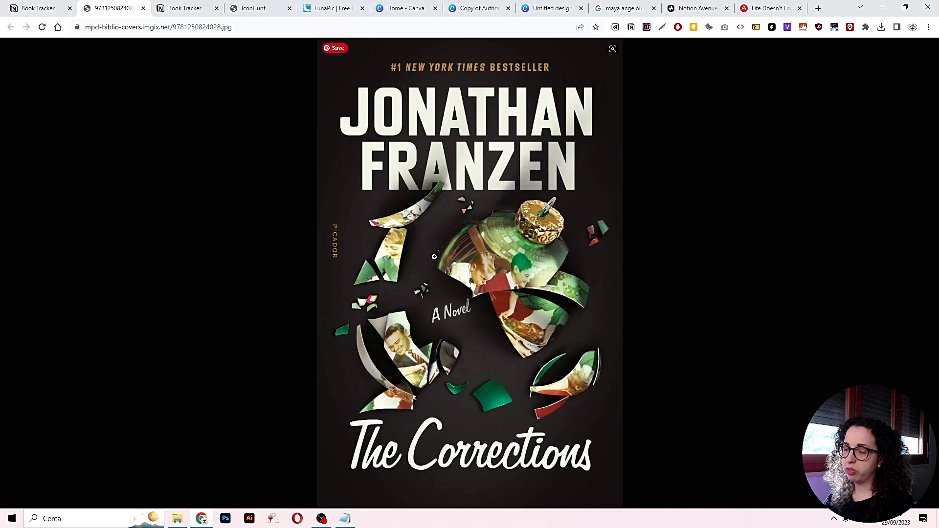
{"action": "right_click", "coordinate": [491, 189]}
{"action": "left_click", "coordinate": [518, 227]}
{"action": "left_click", "coordinate": [41, 8]}
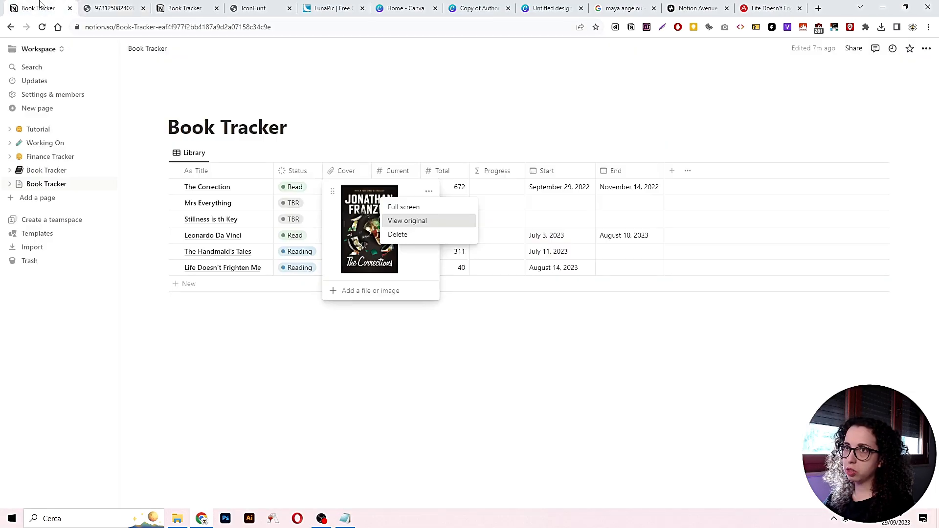
Try to add the copied image address as an embedded link in the Cover property of The Correction
{"action": "key", "text": "Escape"}
{"action": "left_click", "coordinate": [370, 290]}
{"action": "left_click", "coordinate": [362, 310]}
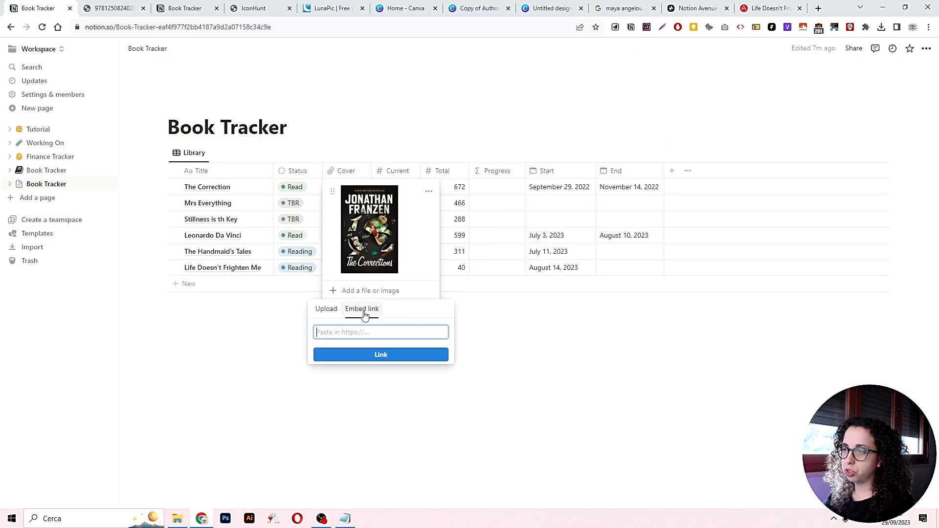
{"action": "right_click", "coordinate": [352, 332]}
{"action": "left_click", "coordinate": [384, 217]}
{"action": "left_click", "coordinate": [382, 355]}
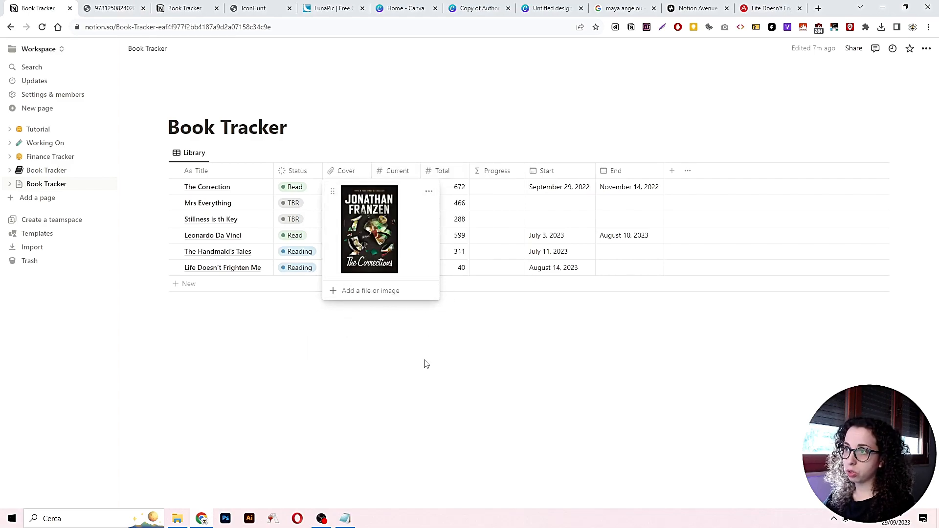
{"action": "key", "text": "Escape"}
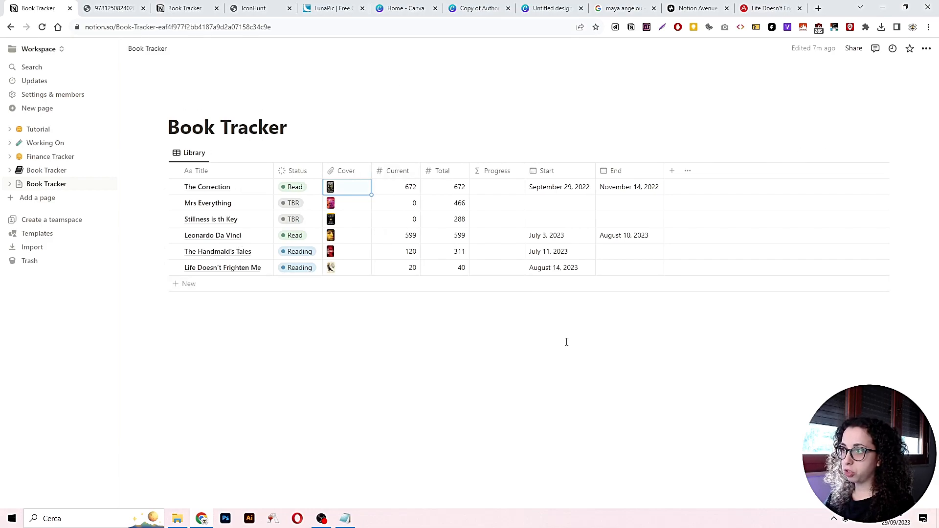
Set the Progress formula to Current/Total and widen the Progress column
{"action": "left_click", "coordinate": [499, 191]}
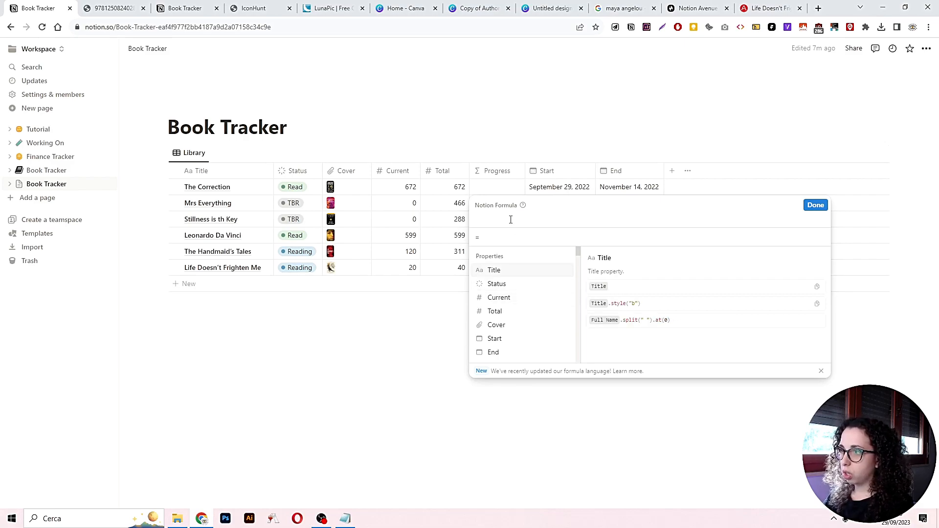
{"action": "left_click", "coordinate": [507, 299]}
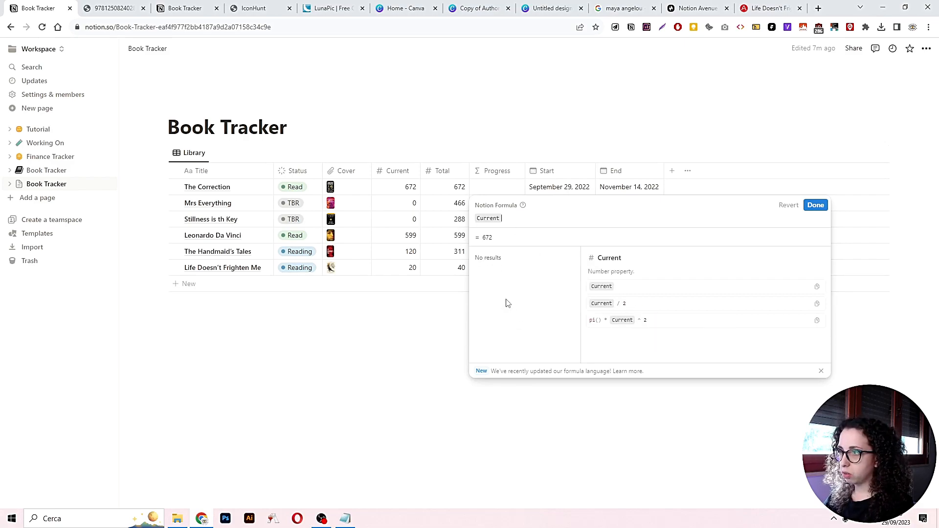
{"action": "type", "text": "/"}
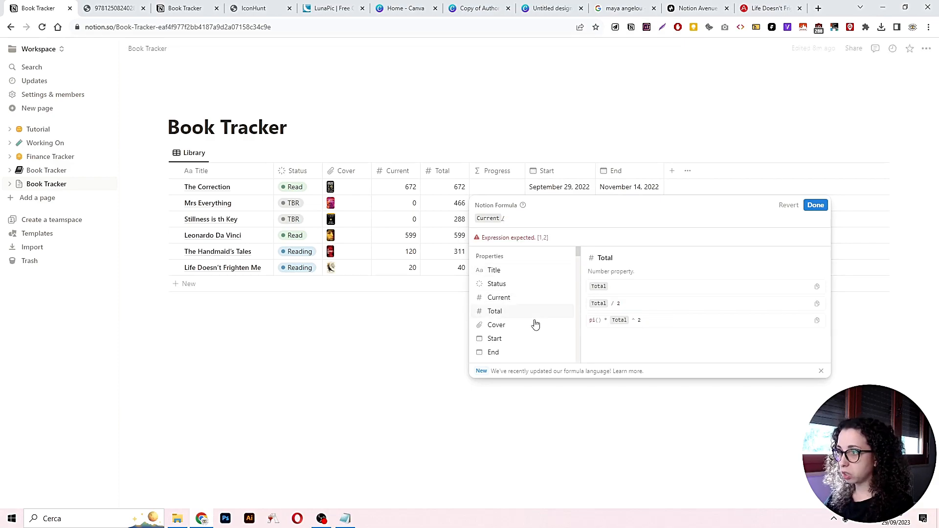
{"action": "left_click", "coordinate": [521, 311]}
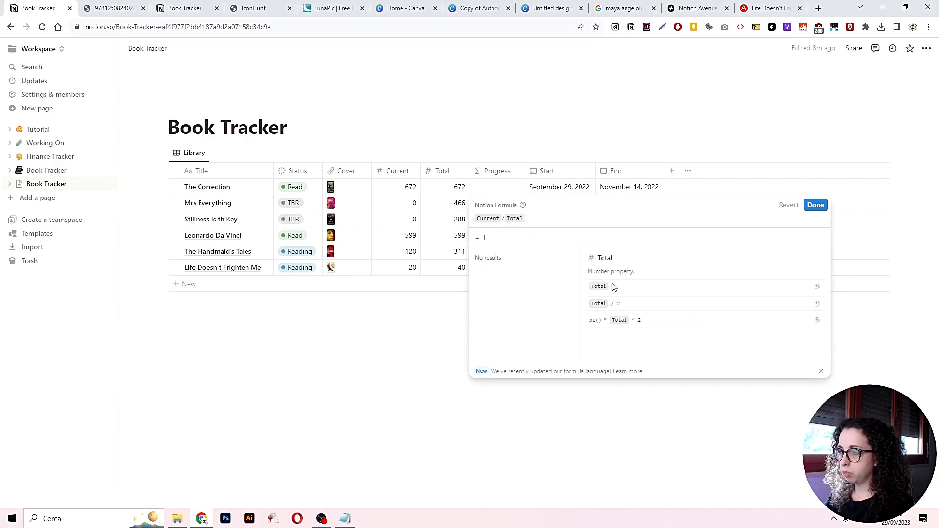
{"action": "left_click", "coordinate": [815, 205]}
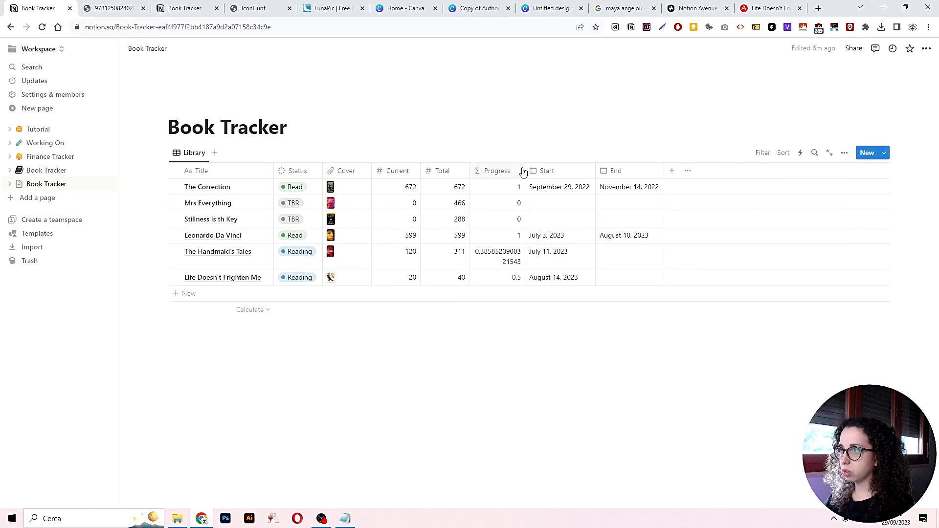
{"action": "left_click_drag", "start_coordinate": [524, 171], "coordinate": [557, 171]}
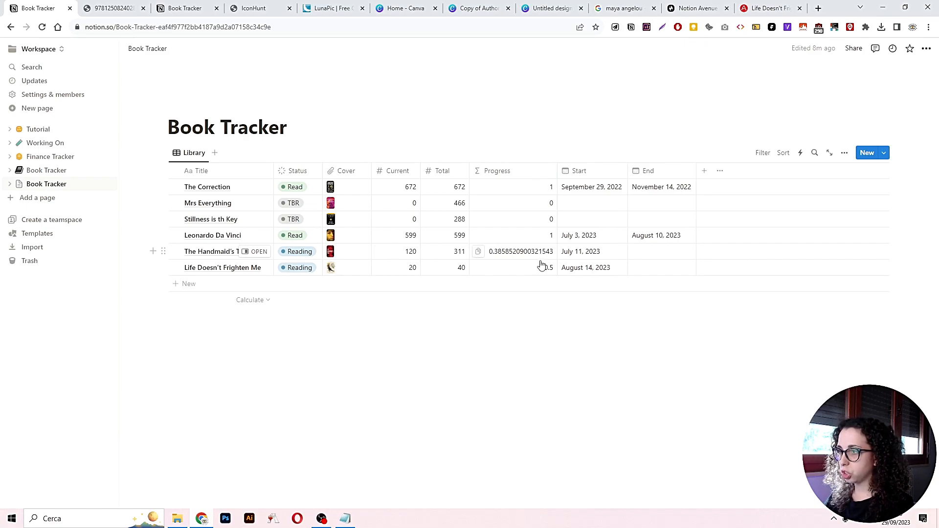
Change the Progress formula to round(Current/Total*100)/100 so the progress values are rounded to two decimals
{"action": "left_click", "coordinate": [517, 193]}
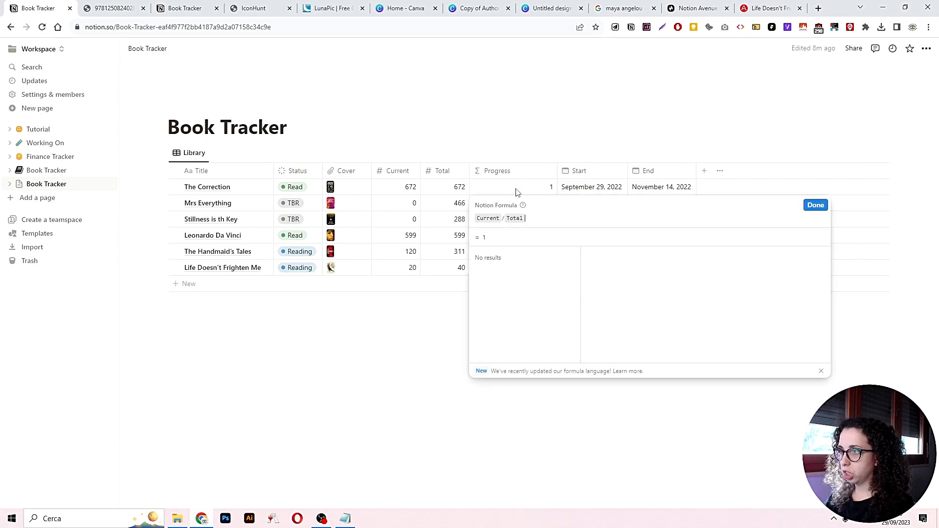
{"action": "left_click", "coordinate": [474, 218]}
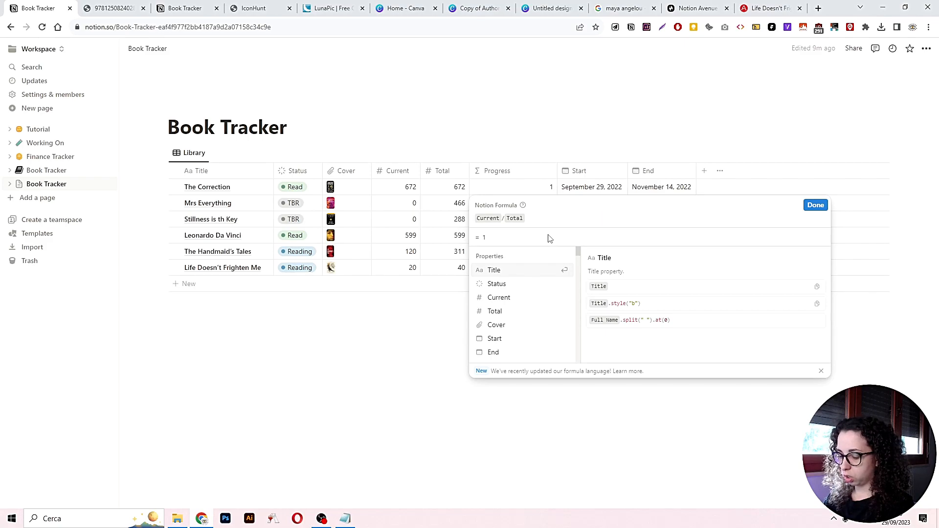
{"action": "type", "text": "("}
{"action": "type", "text": "round"}
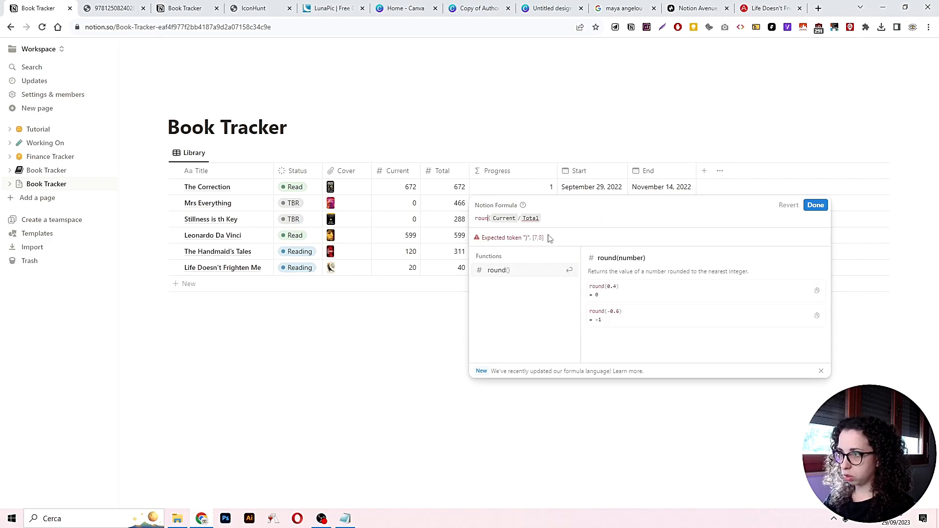
{"action": "left_click", "coordinate": [583, 219]}
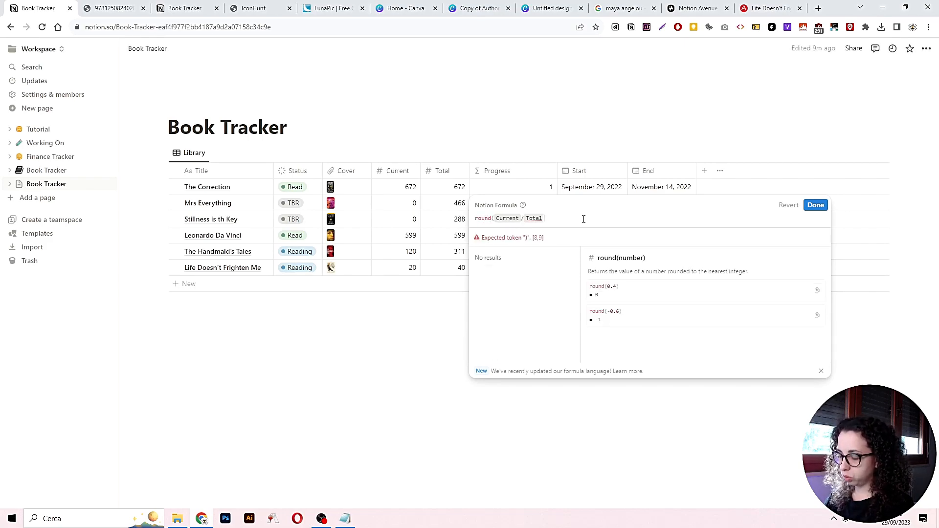
{"action": "type", "text": "*100"}
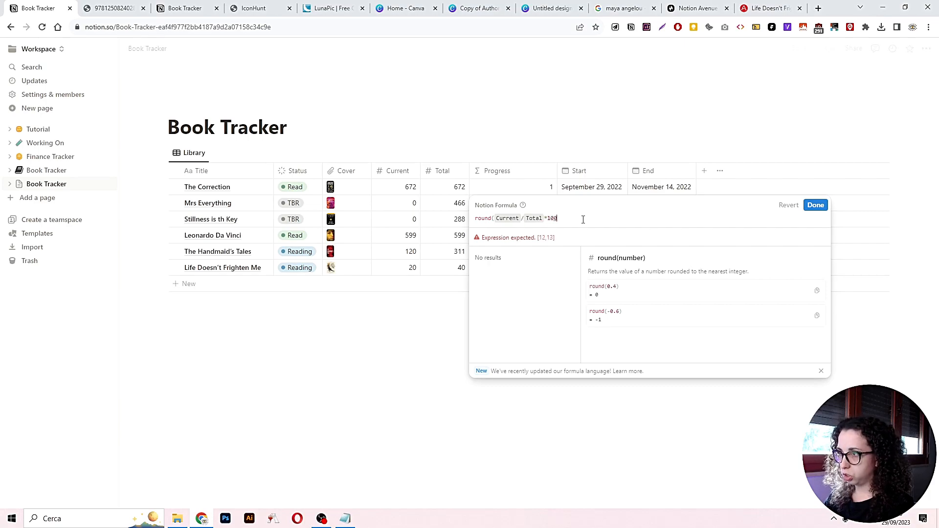
{"action": "type", "text": ")/100"}
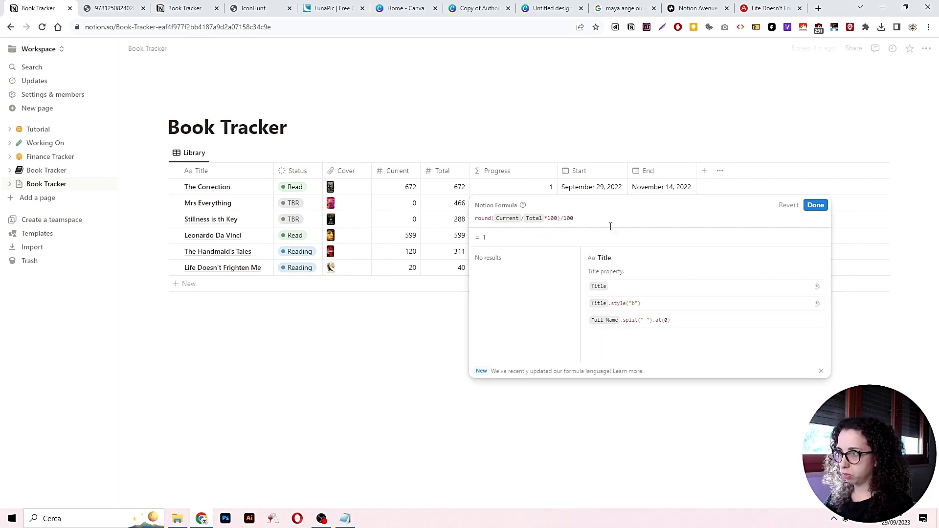
{"action": "left_click", "coordinate": [815, 205]}
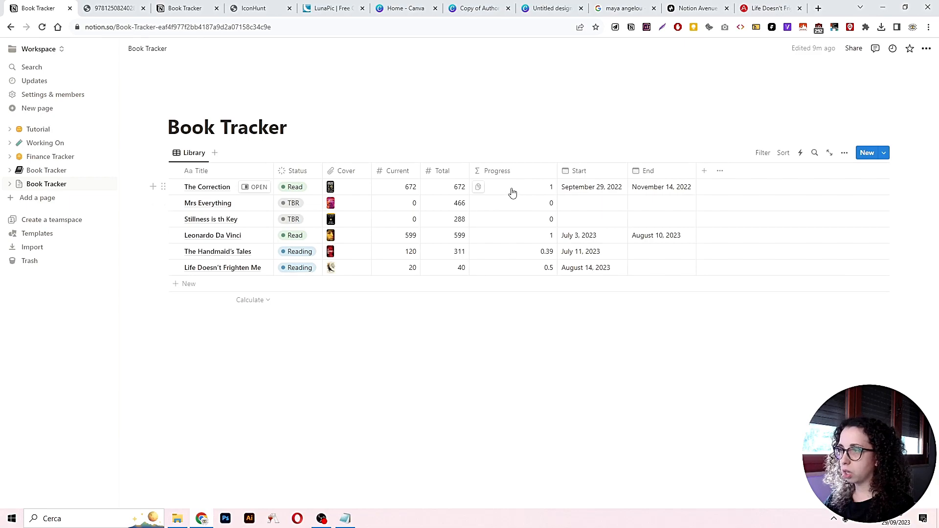
Close the Progress formula unchanged and set the Progress property's number format to Percent
{"action": "left_click", "coordinate": [552, 191]}
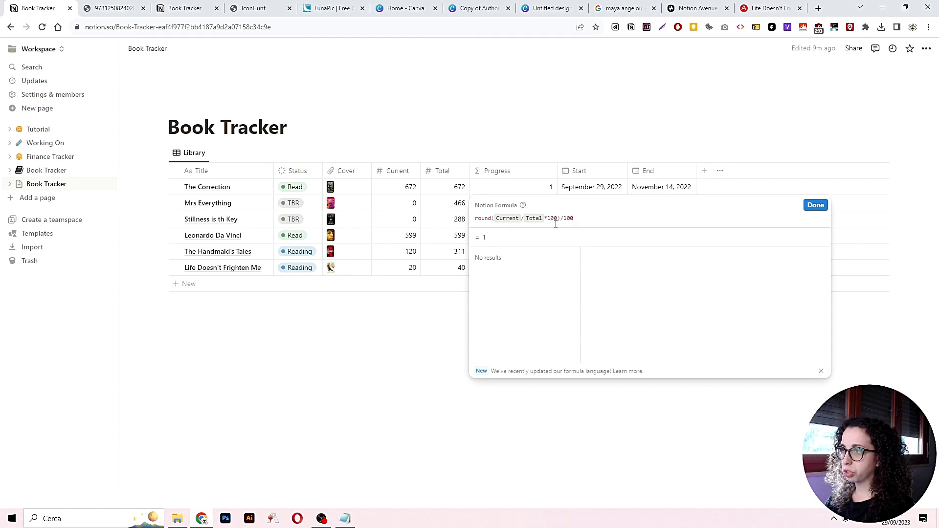
{"action": "left_click", "coordinate": [815, 205]}
{"action": "left_click", "coordinate": [511, 179]}
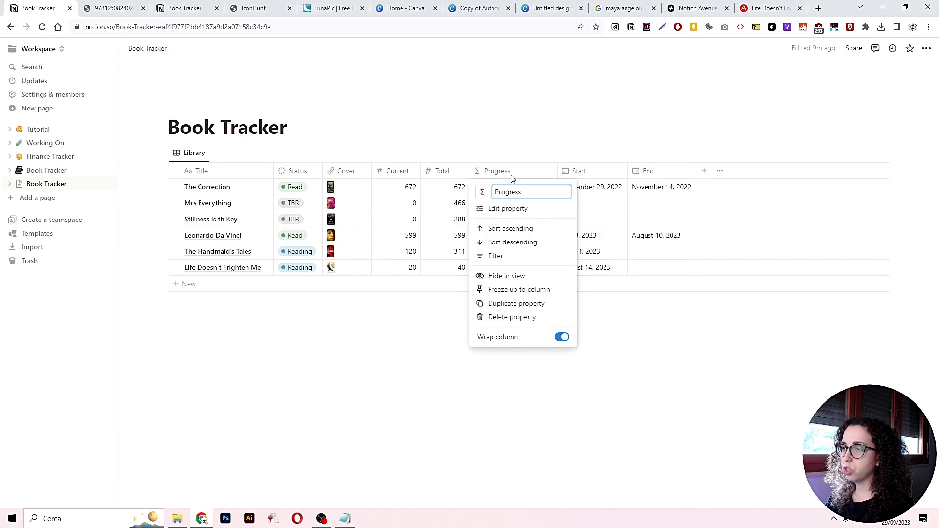
{"action": "left_click", "coordinate": [492, 210]}
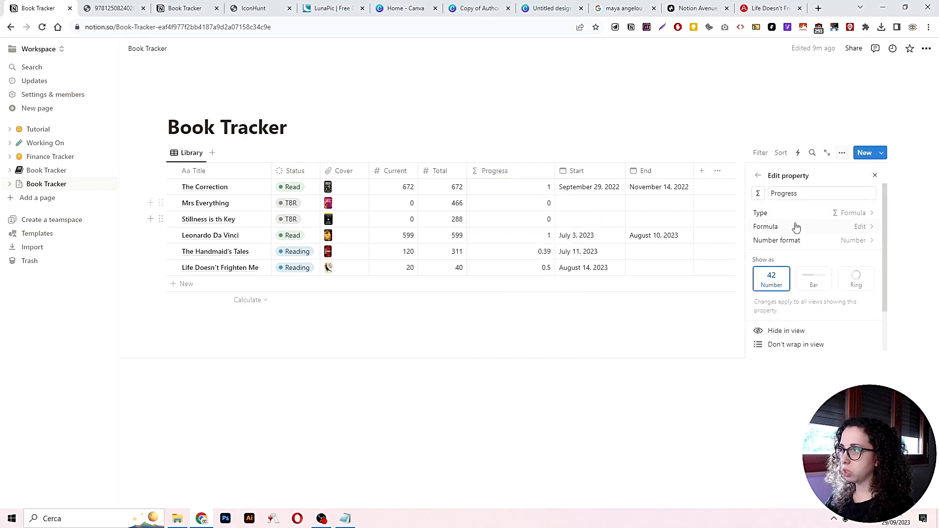
{"action": "left_click", "coordinate": [786, 241]}
{"action": "left_click", "coordinate": [806, 243]}
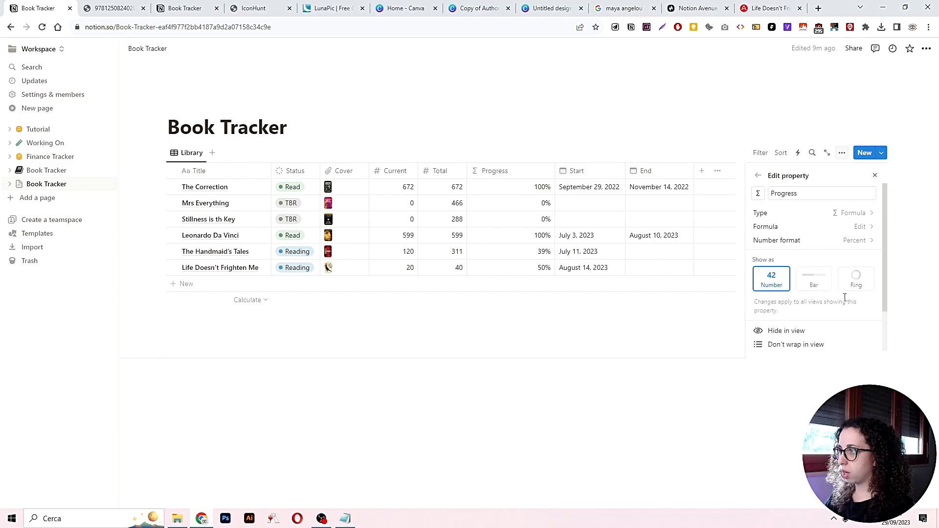
Try the bar and ring displays for the Progress property and settle on the bar
{"action": "left_click", "coordinate": [816, 287]}
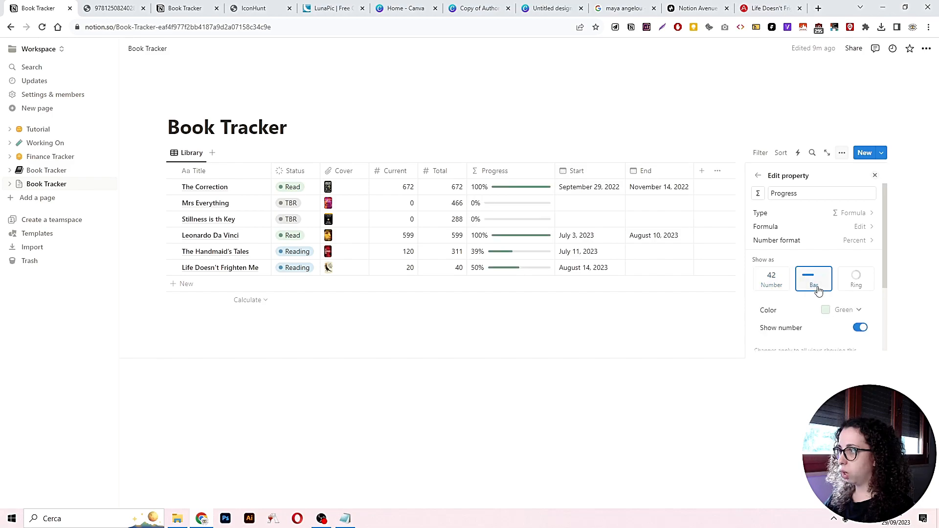
{"action": "left_click", "coordinate": [855, 287]}
{"action": "scroll", "coordinate": [855, 284], "scroll_direction": "down", "scroll_amount": 2}
{"action": "scroll", "coordinate": [831, 259], "scroll_direction": "up", "scroll_amount": 1}
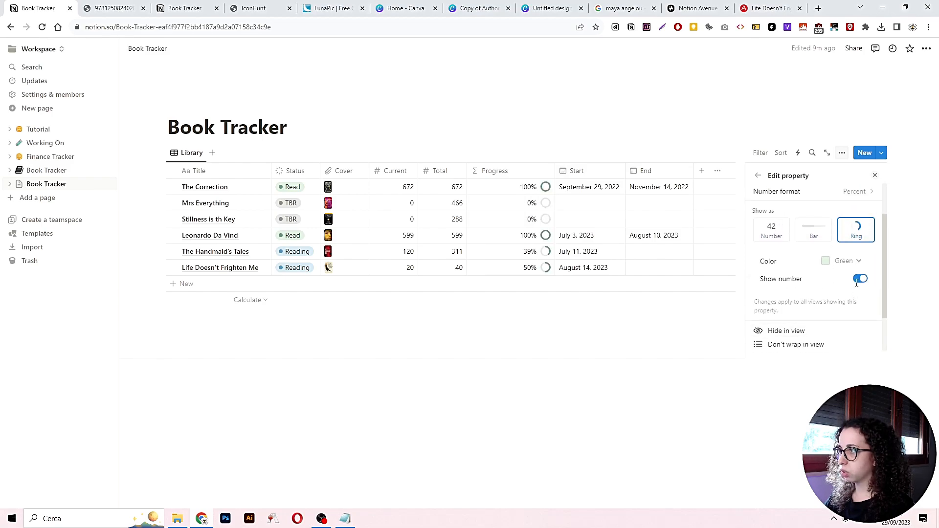
{"action": "left_click", "coordinate": [814, 242]}
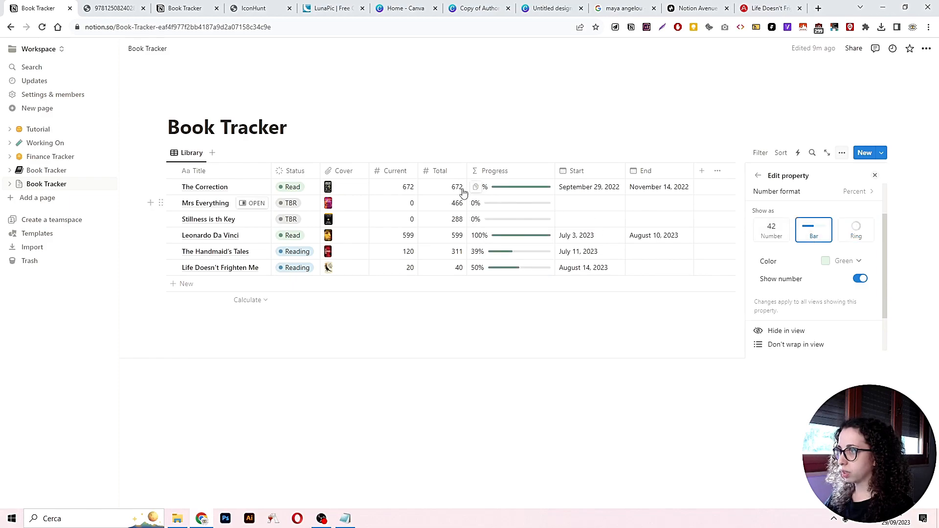
Set the Progress bar colour to Orange and close the property settings
{"action": "scroll", "coordinate": [790, 292], "scroll_direction": "up", "scroll_amount": 1}
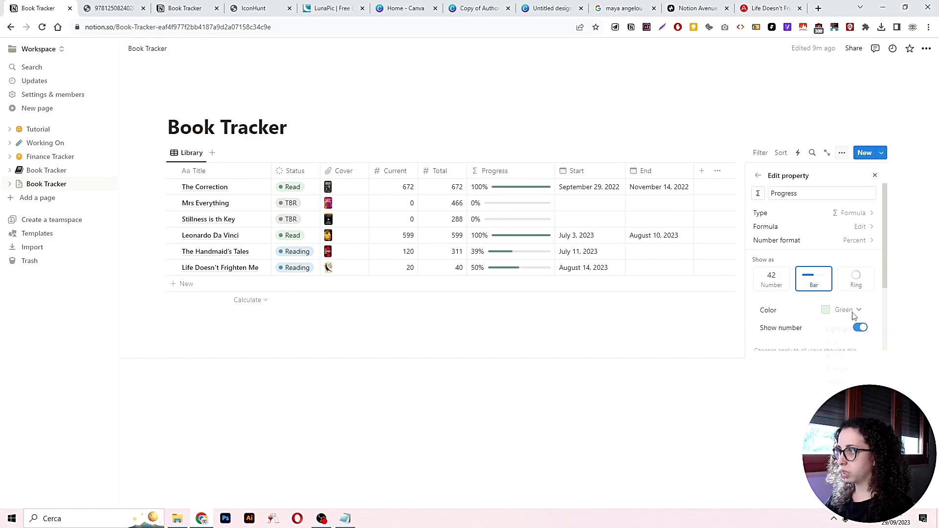
{"action": "left_click", "coordinate": [844, 310]}
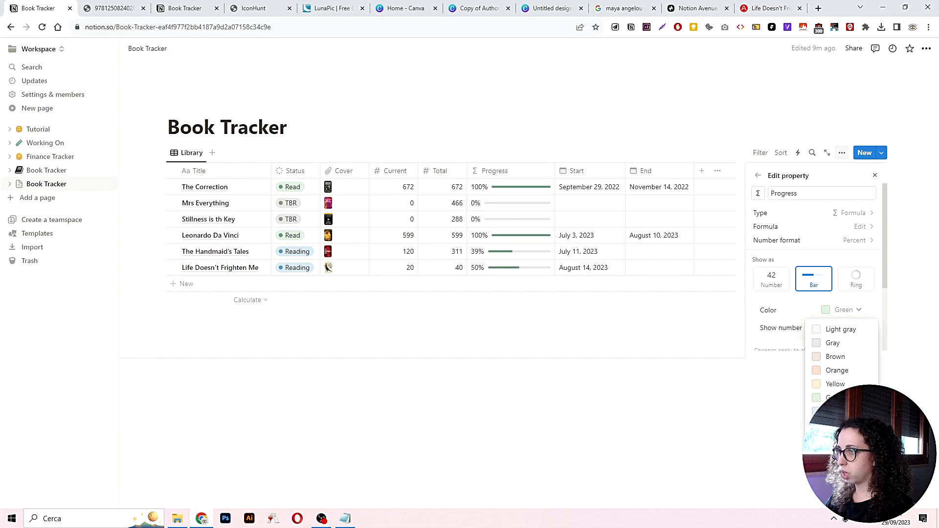
{"action": "left_click", "coordinate": [836, 370]}
{"action": "left_click", "coordinate": [620, 345]}
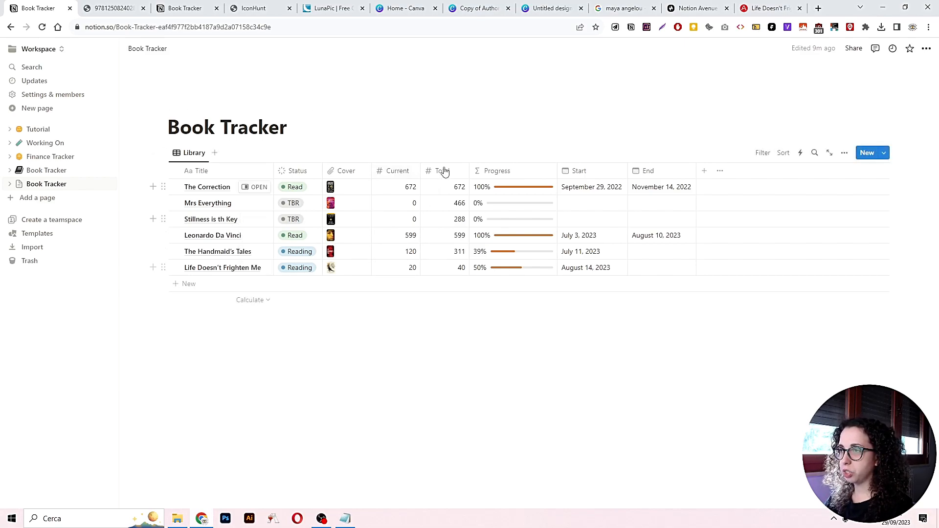
{"action": "left_click", "coordinate": [705, 175]}
{"action": "scroll", "coordinate": [827, 328], "scroll_direction": "down", "scroll_amount": 1}
{"action": "scroll", "coordinate": [797, 323], "scroll_direction": "down", "scroll_amount": 1}
{"action": "scroll", "coordinate": [796, 294], "scroll_direction": "down", "scroll_amount": 1}
{"action": "left_click", "coordinate": [795, 308]}
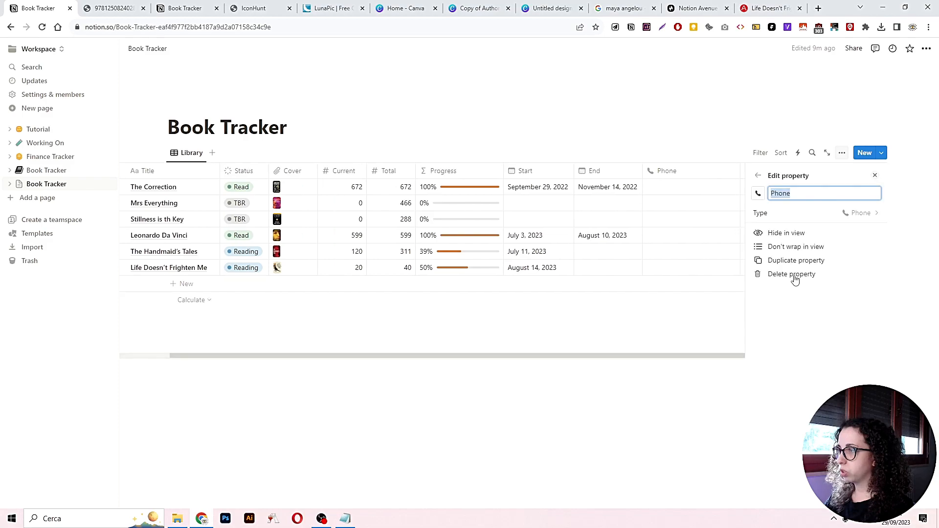
{"action": "left_click", "coordinate": [660, 170]}
{"action": "left_click", "coordinate": [729, 172]}
{"action": "left_click", "coordinate": [729, 171]}
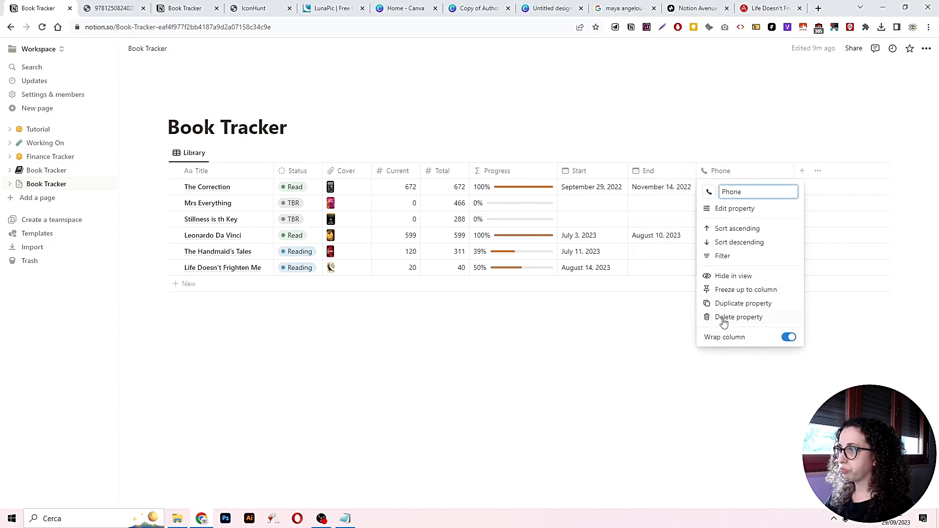
{"action": "left_click", "coordinate": [723, 318]}
{"action": "left_click", "coordinate": [477, 272]}
Add a Formula property named Label to the Library database
{"action": "left_click", "coordinate": [703, 171]}
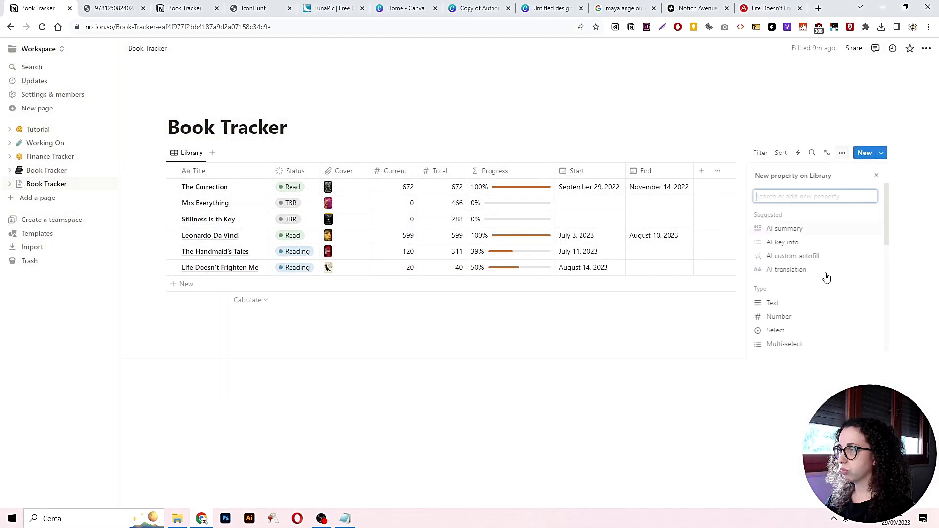
{"action": "scroll", "coordinate": [820, 293], "scroll_direction": "down", "scroll_amount": 2}
{"action": "left_click", "coordinate": [778, 321]}
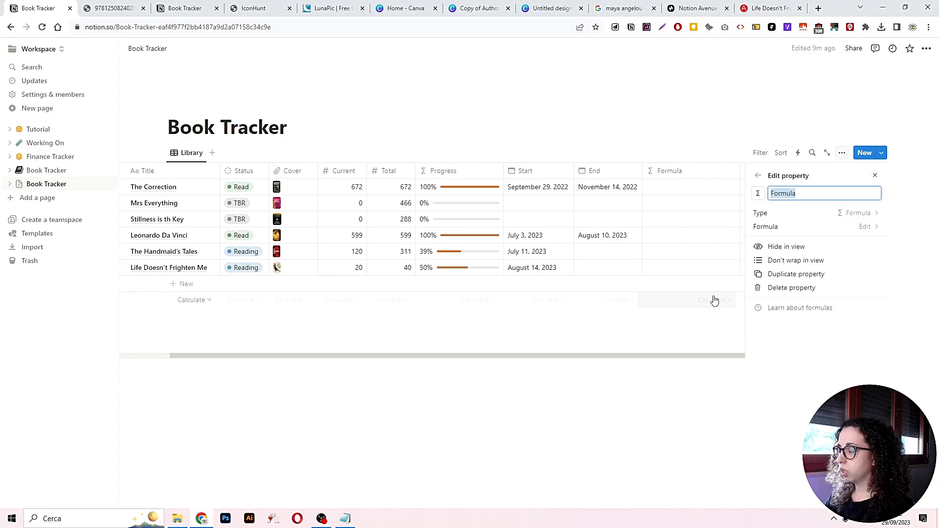
{"action": "type", "text": "Label"}
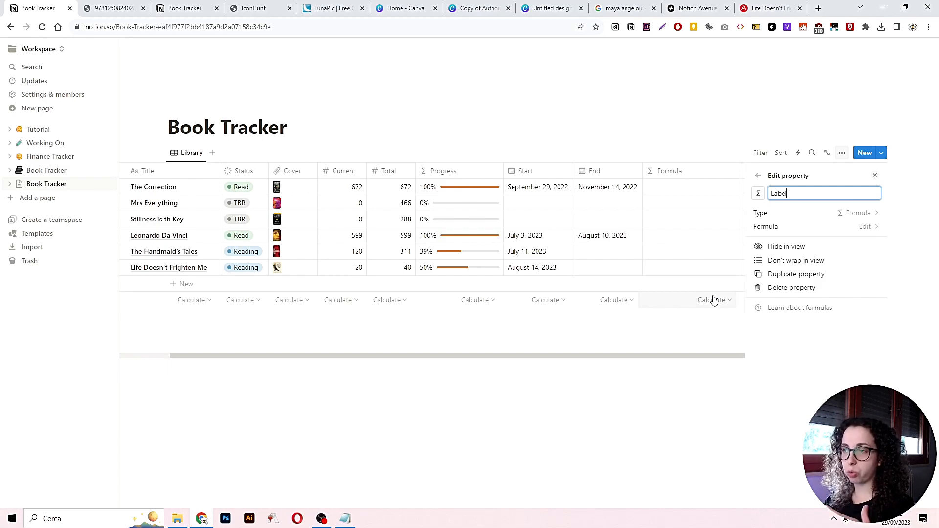
{"action": "left_click", "coordinate": [618, 331]}
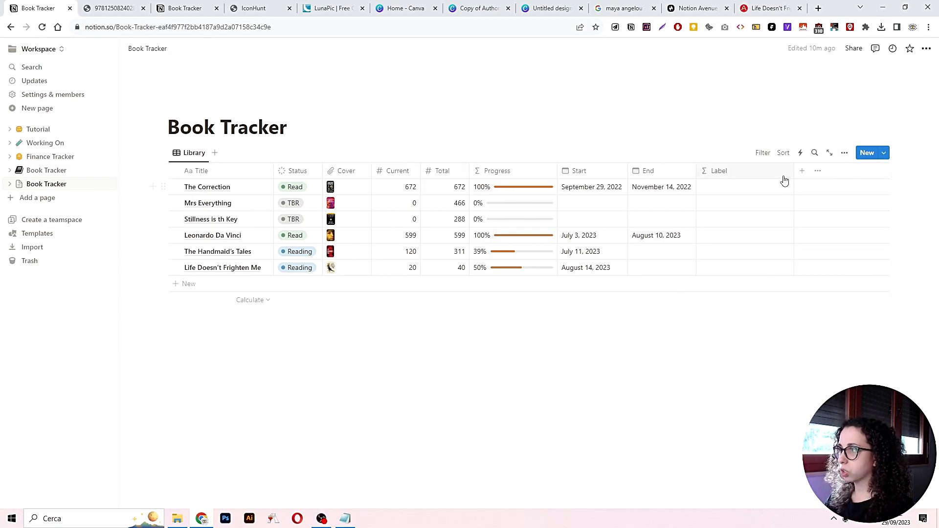
Set the Label formula to Current+"/"+Total to combine current and total pages as text
{"action": "left_click", "coordinate": [732, 193]}
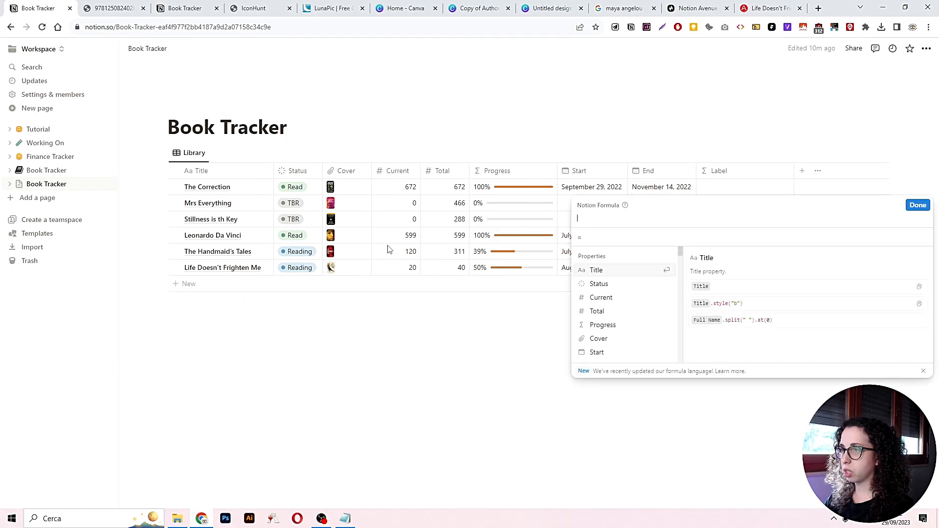
{"action": "left_click", "coordinate": [621, 304]}
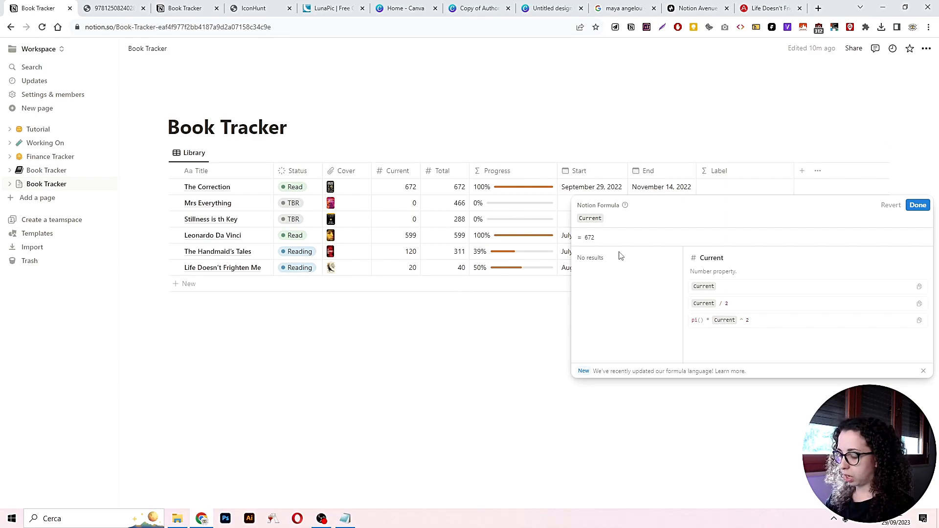
{"action": "type", "text": "+"}
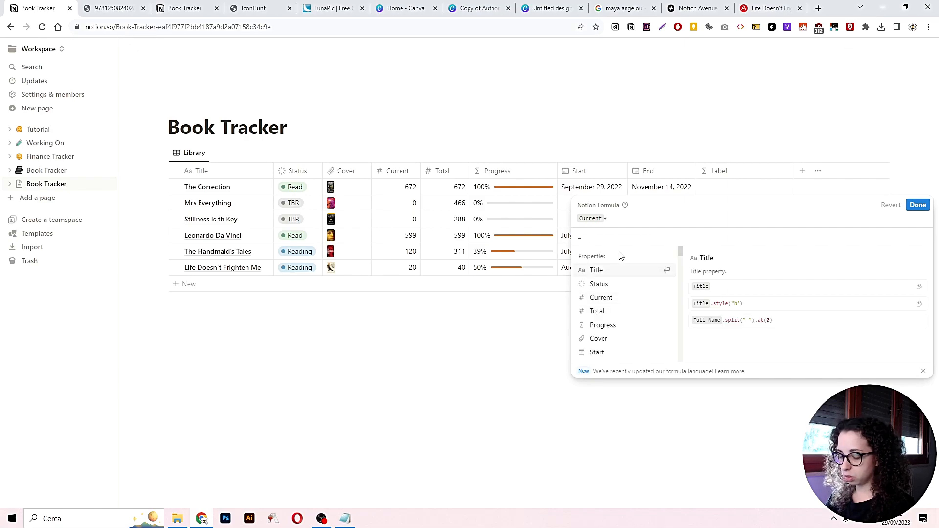
{"action": "type", "text": "\"\"+"}
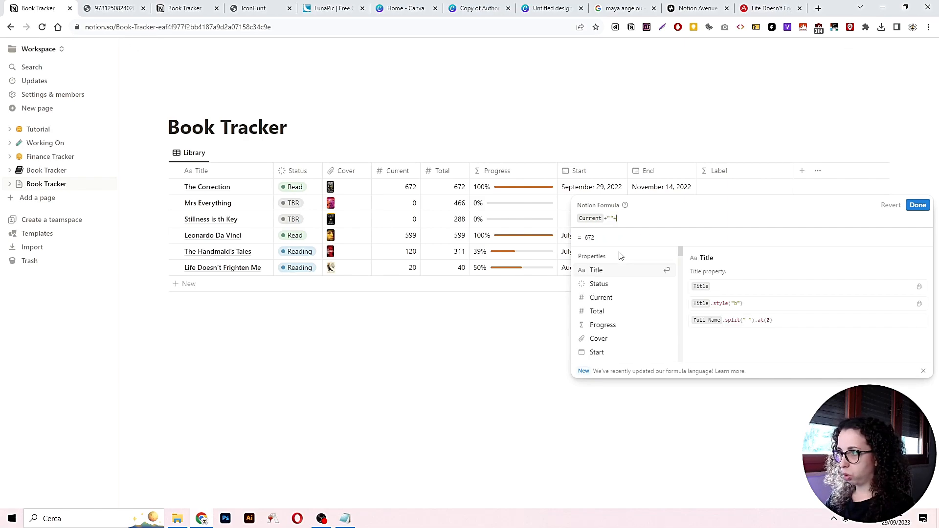
{"action": "left_click", "coordinate": [611, 311]}
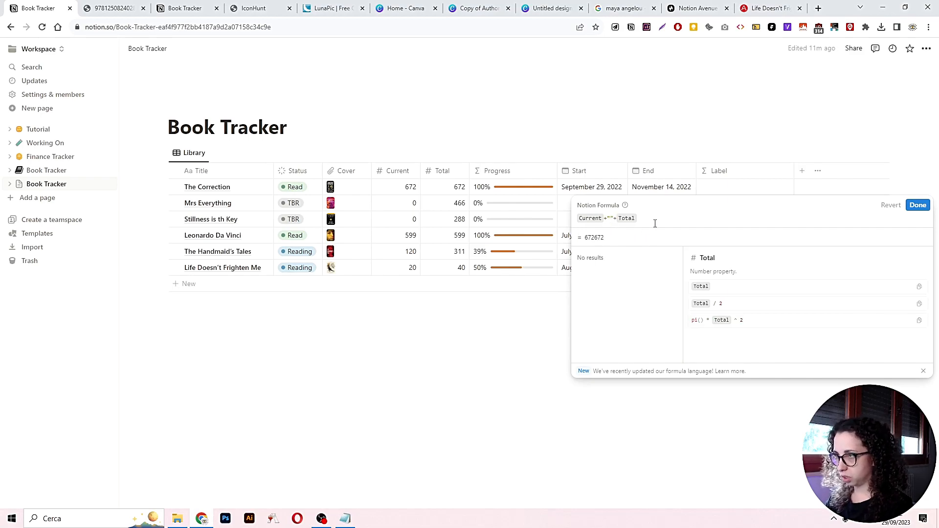
{"action": "type", "text": "/"}
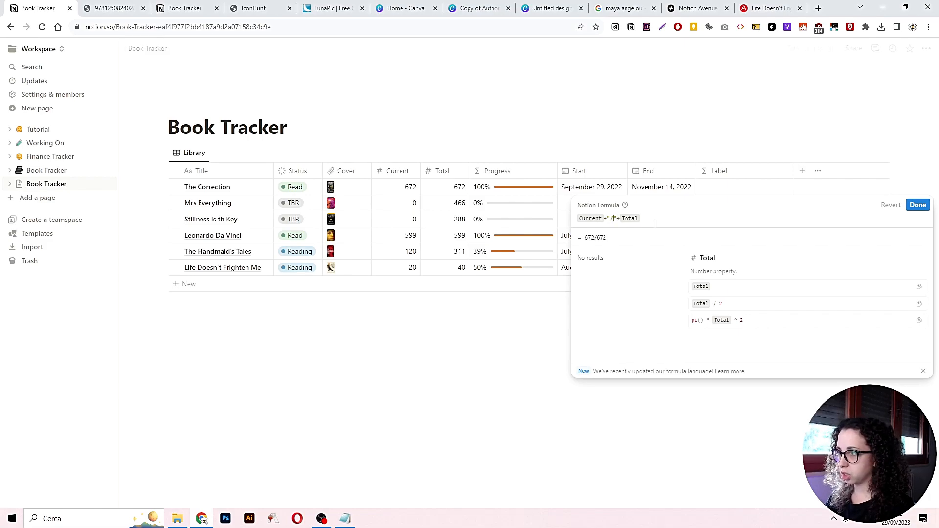
{"action": "left_click", "coordinate": [922, 207]}
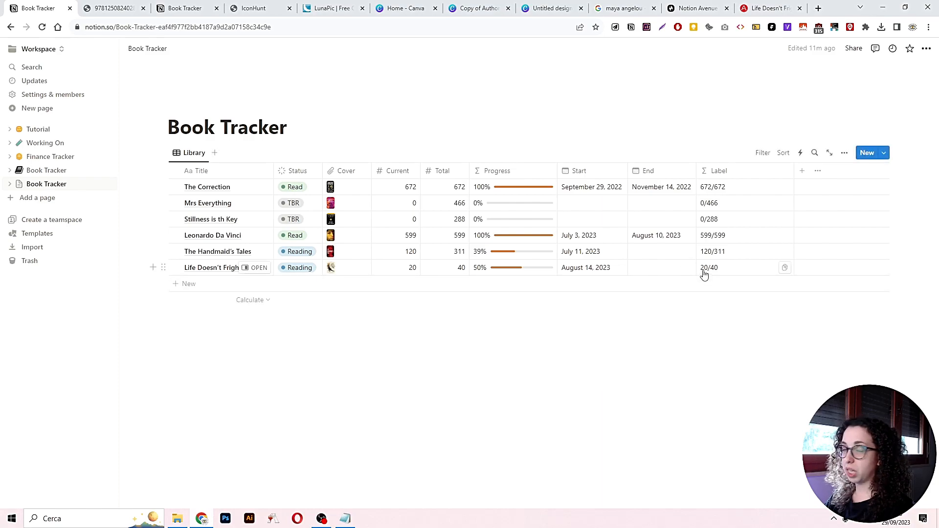
Insert a page emoji in the empty block below the Library table and copy it
{"action": "left_click", "coordinate": [251, 327]}
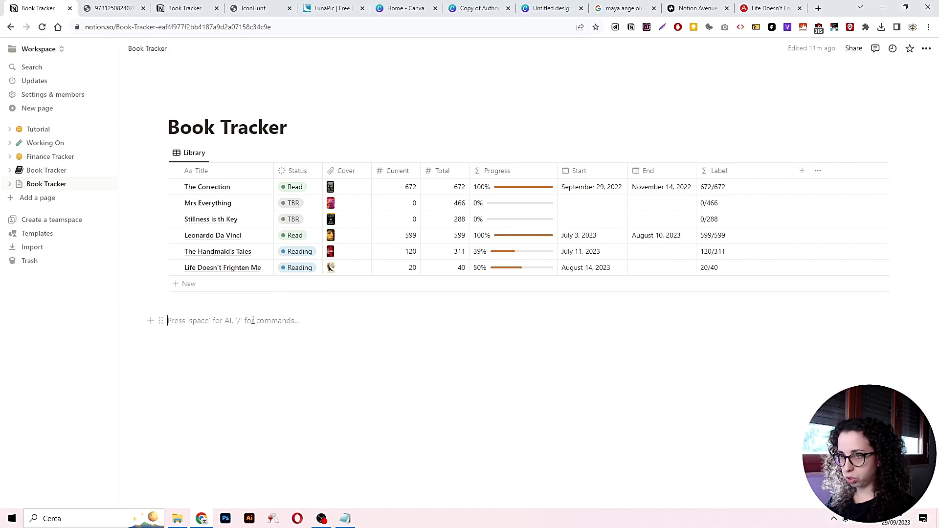
{"action": "type", "text": ";"}
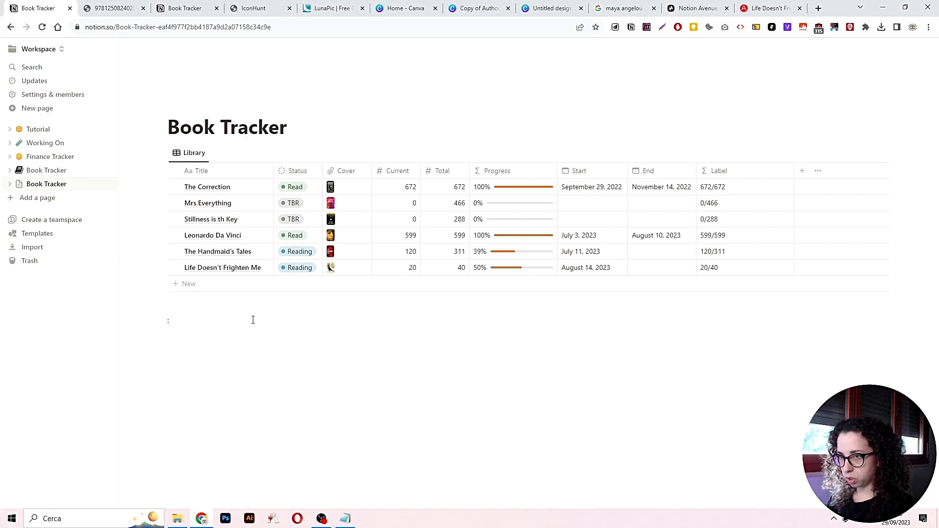
{"action": "type", "text": "page"}
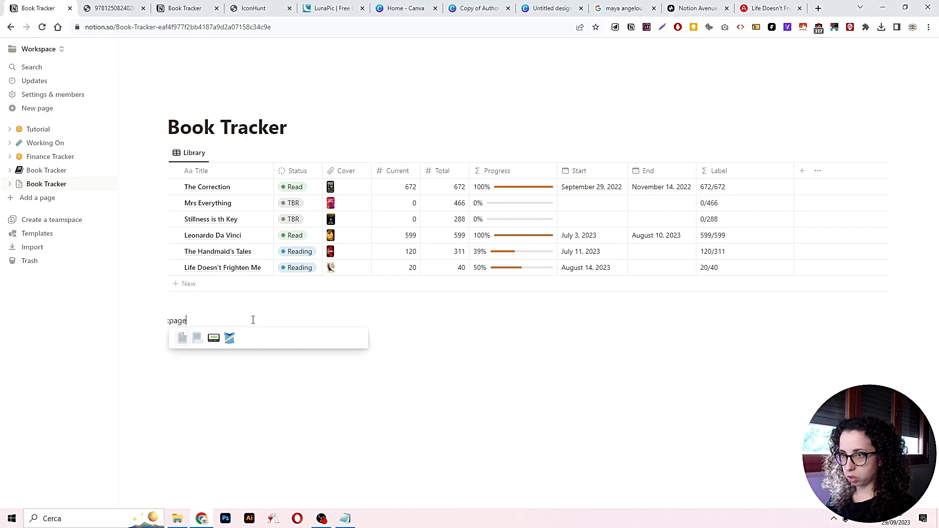
{"action": "left_click", "coordinate": [184, 337]}
{"action": "left_click_drag", "start_coordinate": [183, 320], "coordinate": [170, 320]}
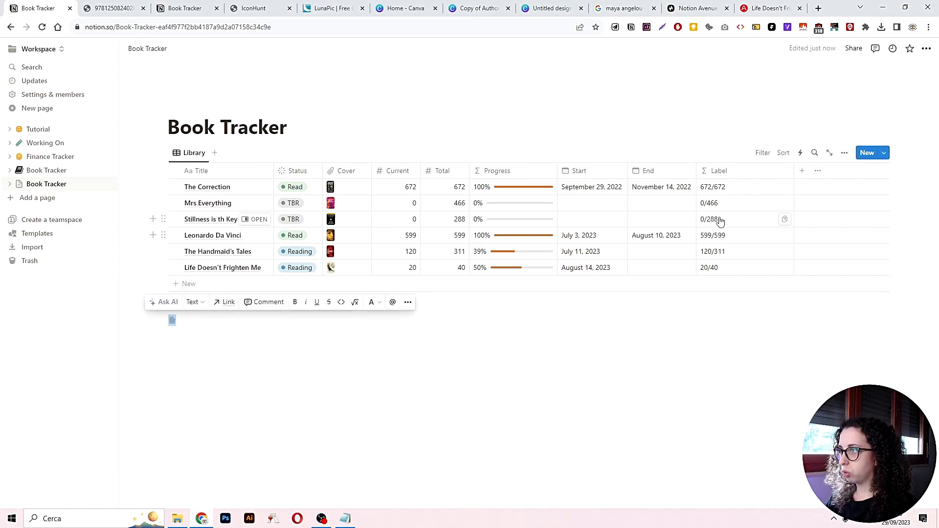
Put the copied page emoji as quoted text before Current in the Label formula, and delete the emoji block below the table
{"action": "left_click", "coordinate": [717, 187]}
{"action": "left_click", "coordinate": [589, 221]}
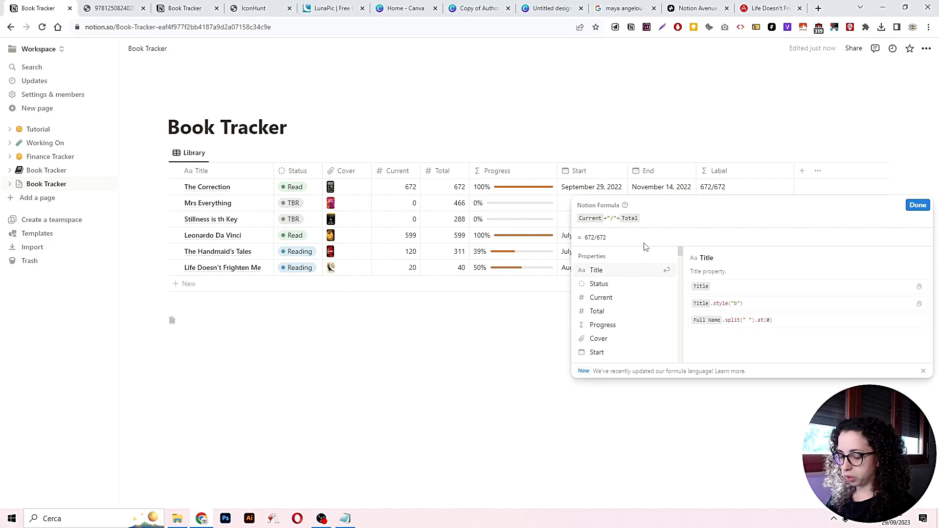
{"action": "type", "text": "\"\"+"}
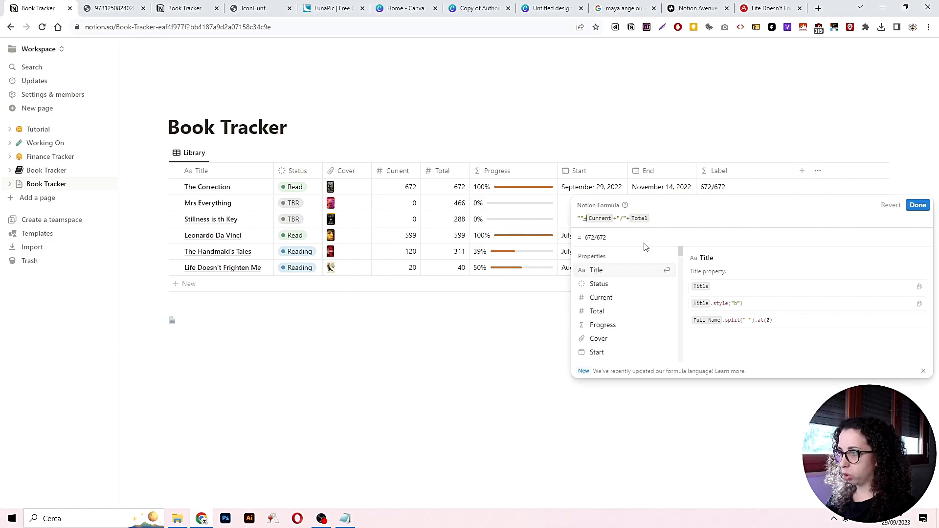
{"action": "left_click", "coordinate": [581, 218]}
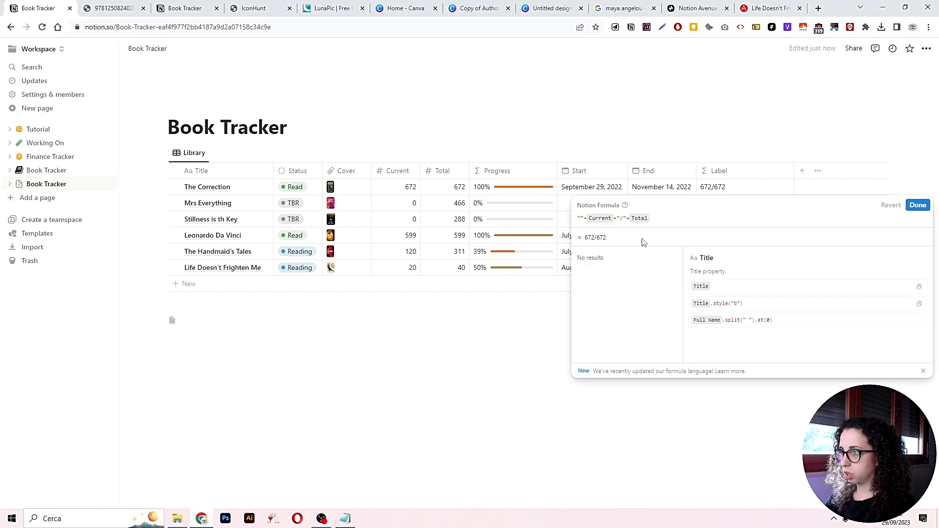
{"action": "type", "text": "📖"}
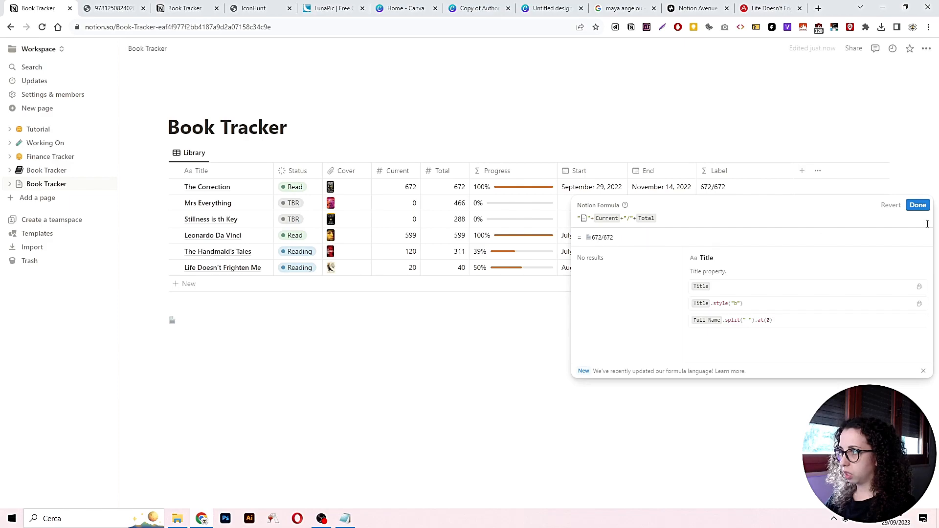
{"action": "left_click", "coordinate": [917, 205]}
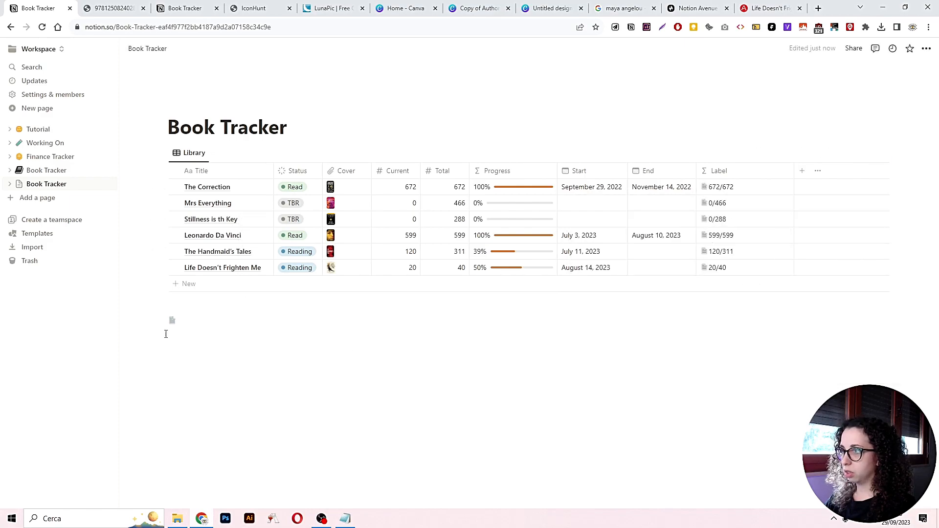
{"action": "left_click_drag", "start_coordinate": [136, 314], "coordinate": [243, 342]}
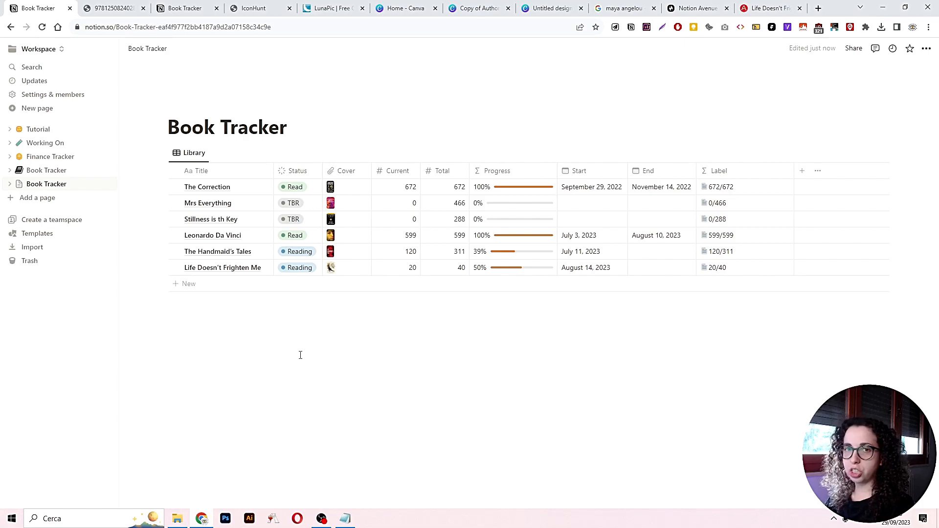
Duplicate the Library table view
{"action": "left_click", "coordinate": [186, 156]}
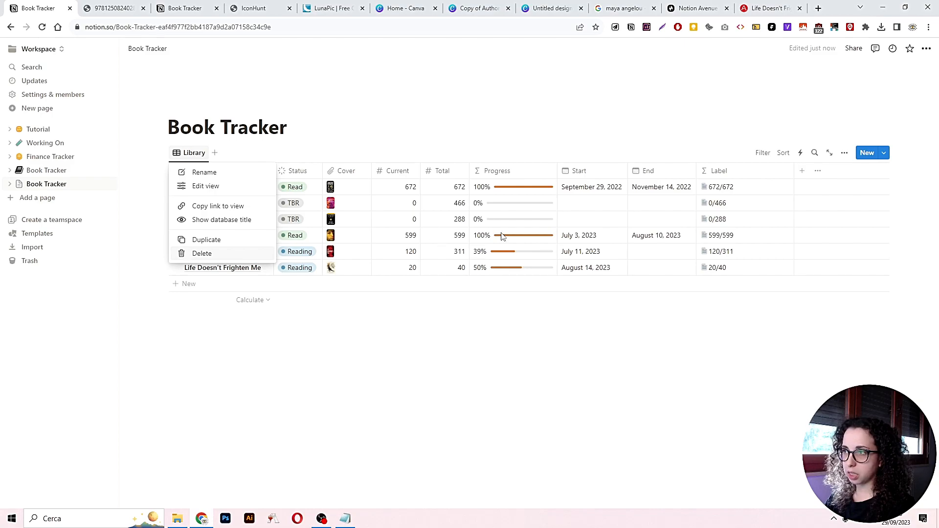
{"action": "left_click", "coordinate": [214, 246]}
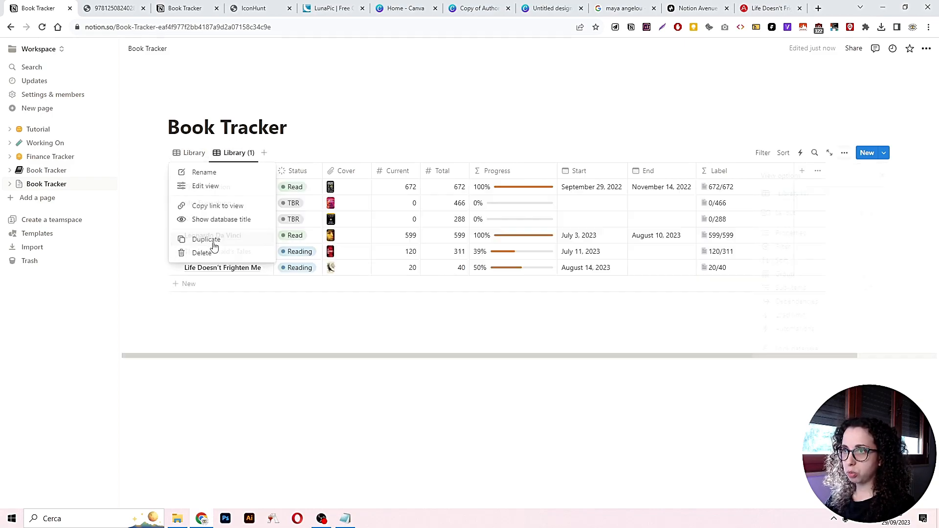
Change the duplicated Library view's layout to Gallery, with Cover as the card preview and Fit image turned on
{"action": "left_click", "coordinate": [810, 214]}
{"action": "left_click", "coordinate": [857, 239]}
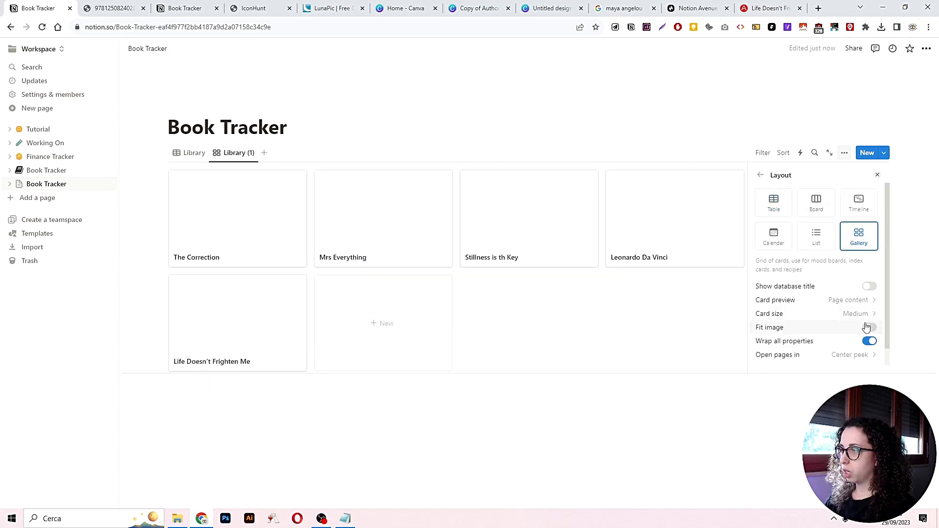
{"action": "left_click", "coordinate": [786, 306]}
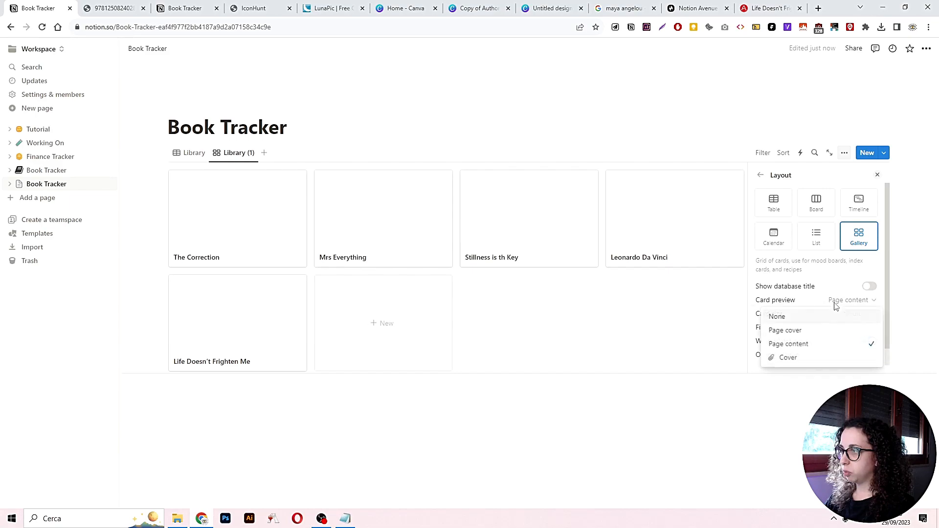
{"action": "left_click", "coordinate": [825, 361]}
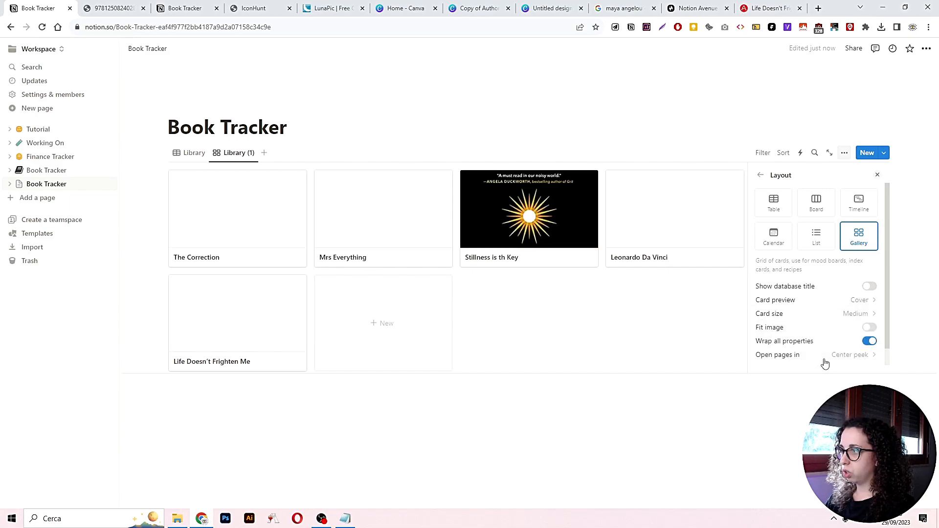
{"action": "left_click", "coordinate": [866, 328]}
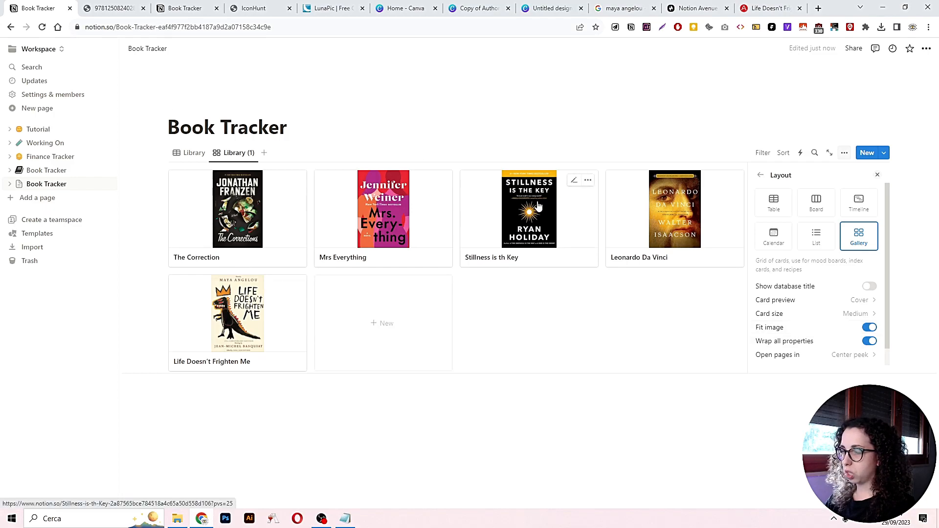
{"action": "scroll", "coordinate": [815, 340], "scroll_direction": "down", "scroll_amount": 1}
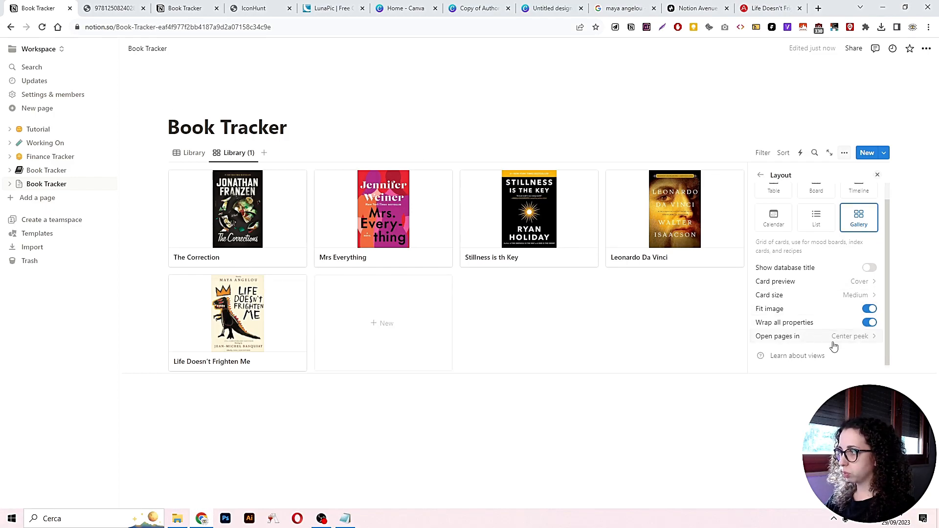
Show the Progress, Label and Status properties on the gallery cards and place Status directly below Title
{"action": "left_click", "coordinate": [762, 176]}
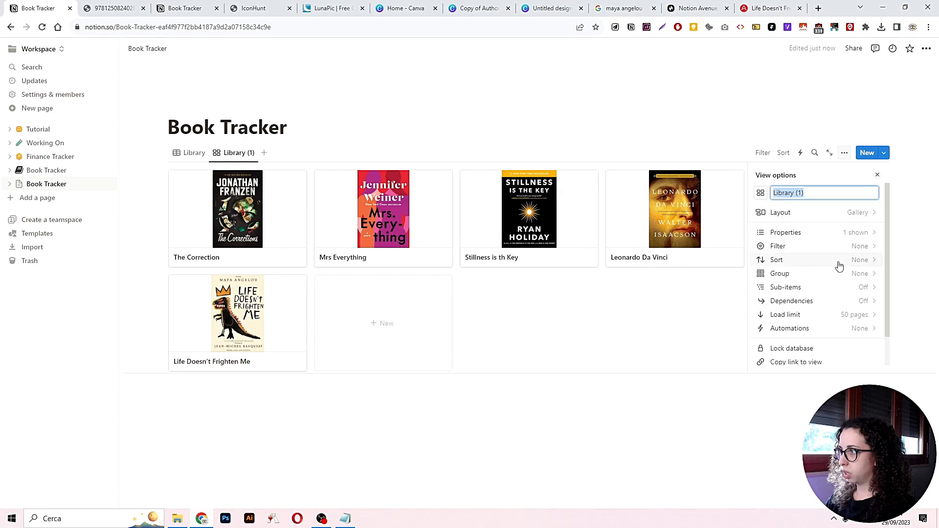
{"action": "left_click", "coordinate": [825, 238]}
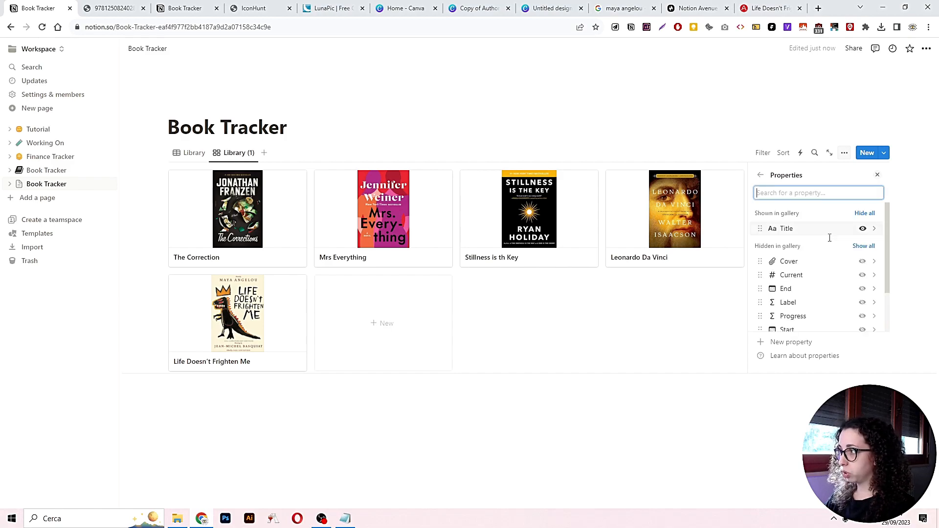
{"action": "scroll", "coordinate": [844, 273], "scroll_direction": "down", "scroll_amount": 2}
{"action": "scroll", "coordinate": [846, 276], "scroll_direction": "up", "scroll_amount": 2}
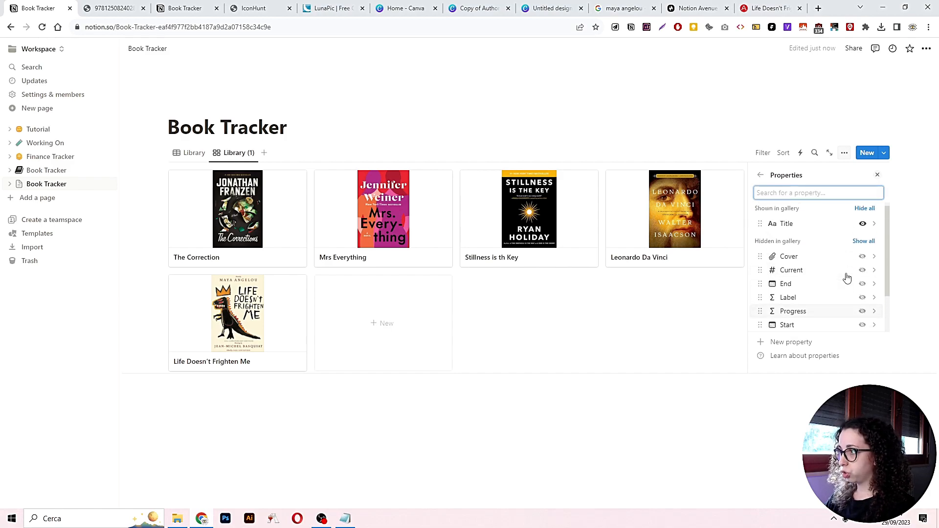
{"action": "left_click", "coordinate": [862, 311]}
{"action": "scroll", "coordinate": [864, 307], "scroll_direction": "down", "scroll_amount": 1}
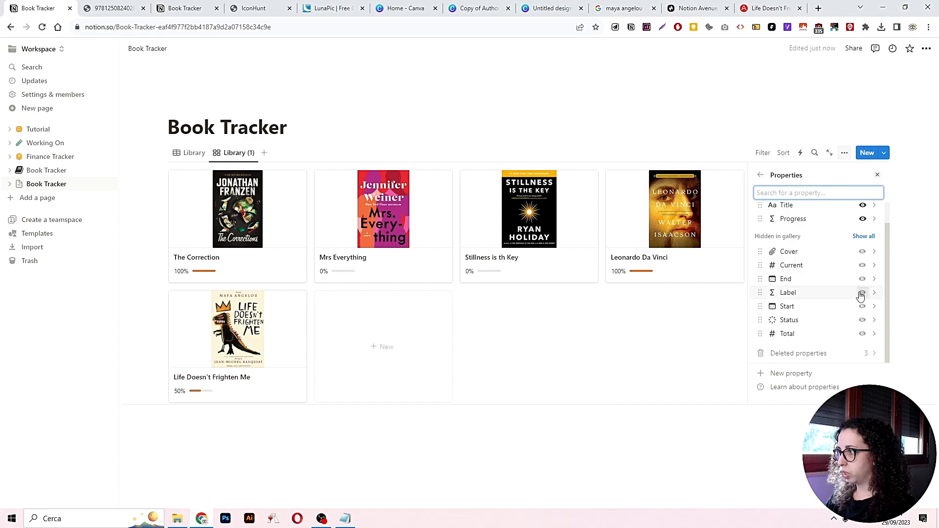
{"action": "left_click", "coordinate": [862, 293]}
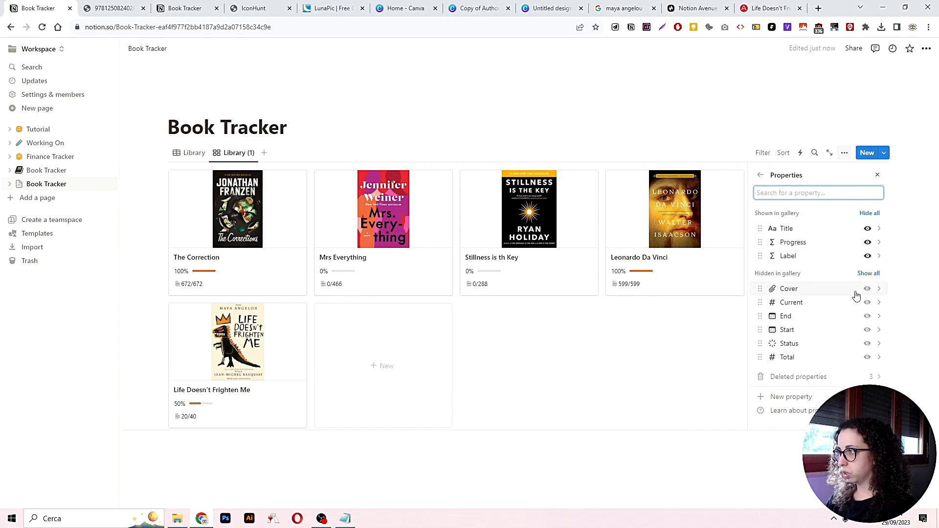
{"action": "left_click", "coordinate": [867, 344]}
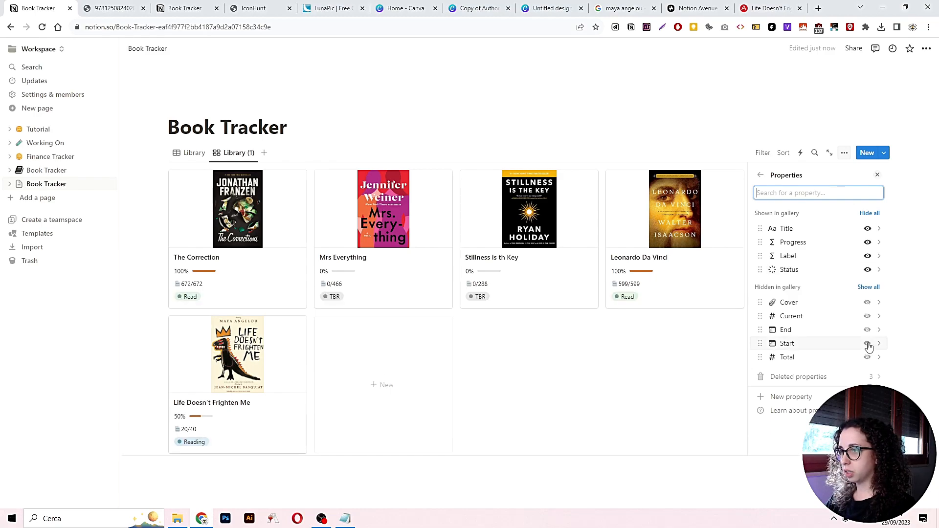
{"action": "mouse_move", "coordinate": [788, 270]}
{"action": "left_mouse_down"}
{"action": "mouse_move", "coordinate": [792, 247]}
{"action": "mouse_move", "coordinate": [795, 257]}
{"action": "left_mouse_up"}
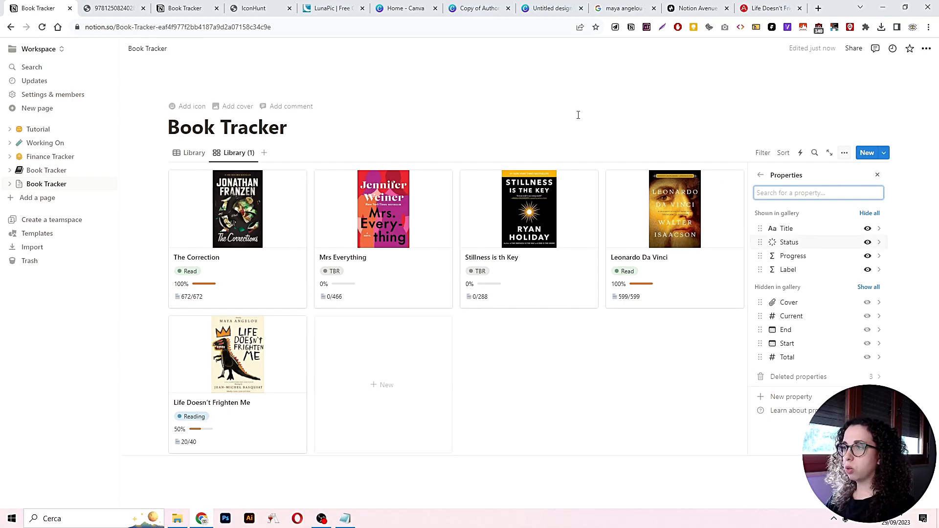
Close the gallery's view options and compare the gallery view with the Library table view
{"action": "left_click", "coordinate": [760, 175]}
{"action": "left_click", "coordinate": [757, 133]}
{"action": "left_click", "coordinate": [761, 152]}
{"action": "left_click", "coordinate": [478, 139]}
{"action": "left_click", "coordinate": [177, 155]}
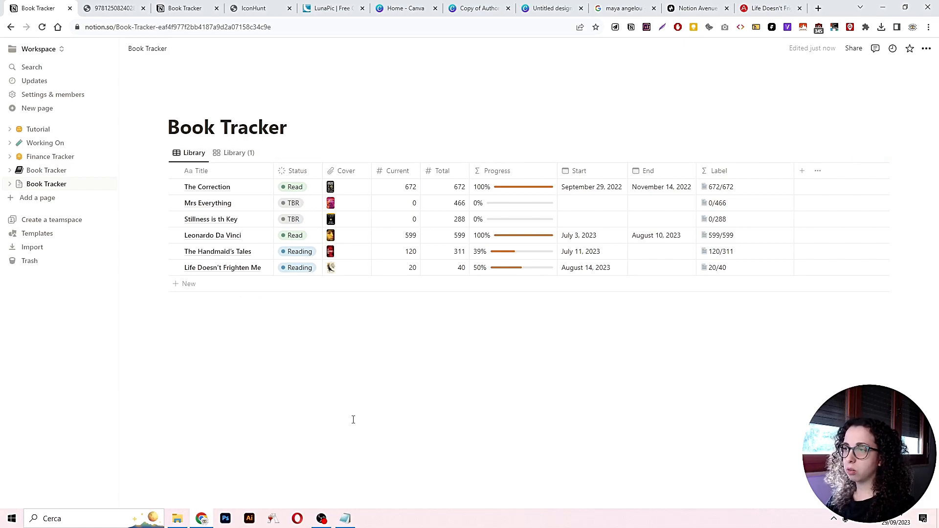
{"action": "left_click", "coordinate": [235, 153]}
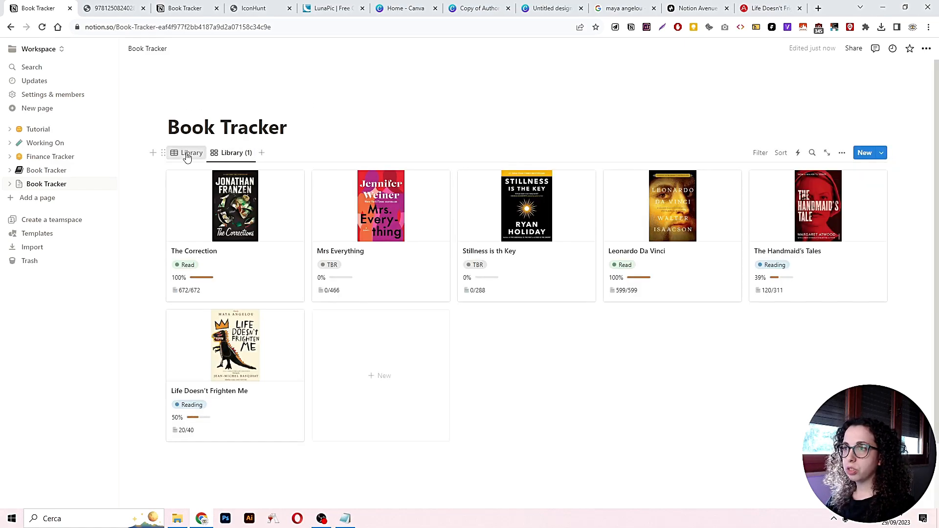
{"action": "left_click", "coordinate": [188, 153]}
Create an inline database titled Author below the Library table and name its table view Author
{"action": "left_click", "coordinate": [264, 359]}
{"action": "type", "text": "/data"}
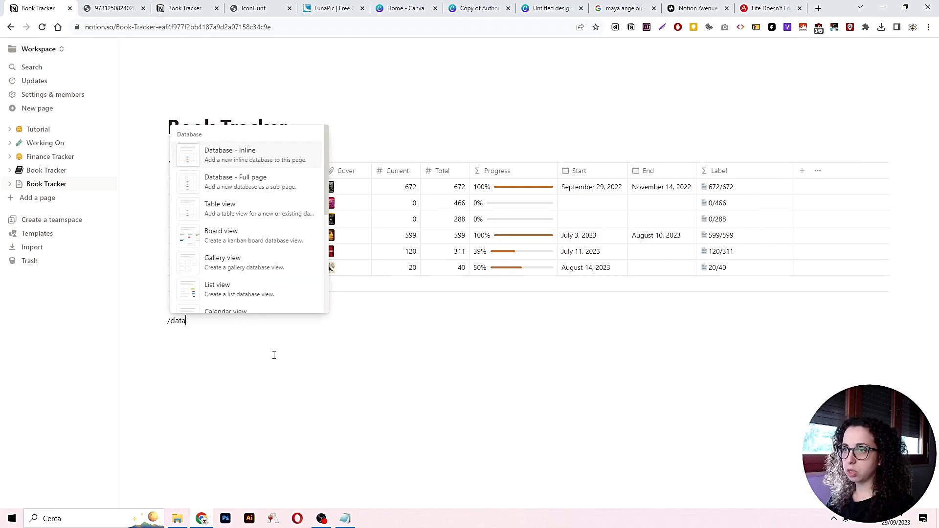
{"action": "key", "text": "Return"}
{"action": "type", "text": "Autho"}
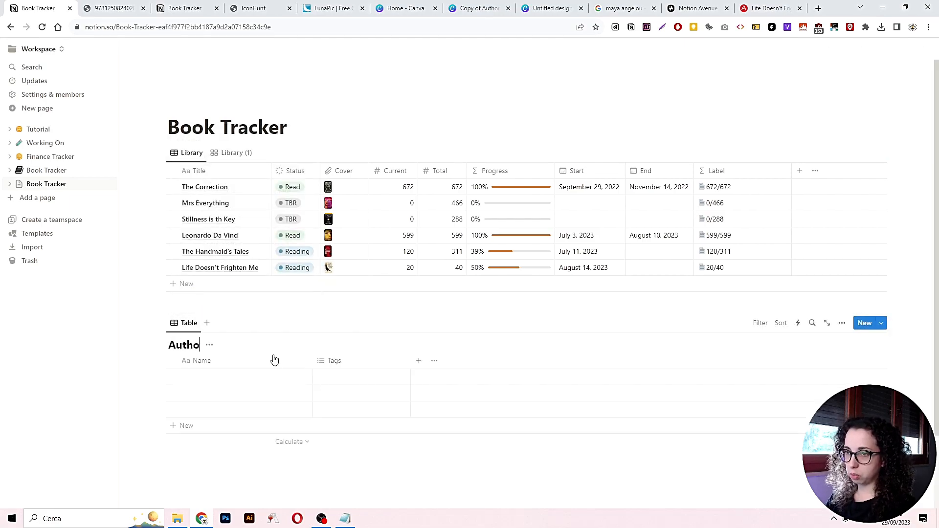
{"action": "left_click", "coordinate": [190, 327]}
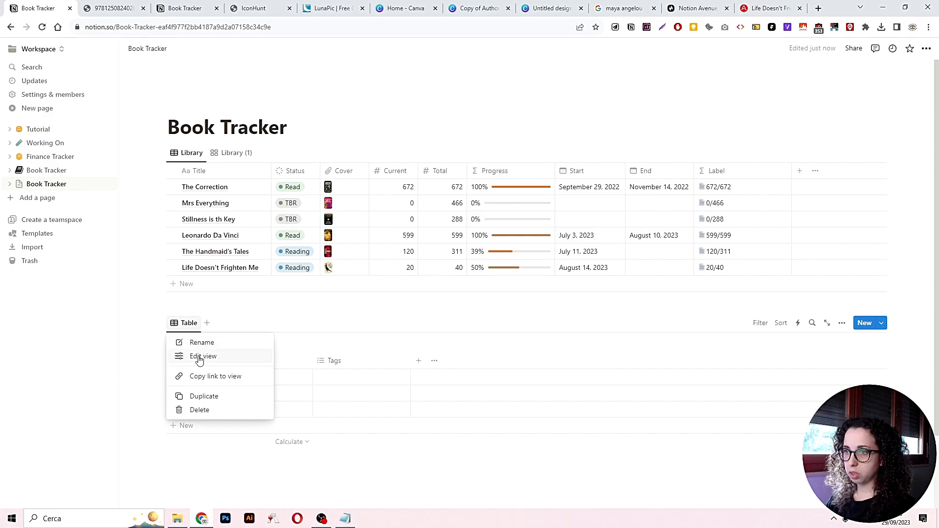
{"action": "left_click", "coordinate": [199, 356]}
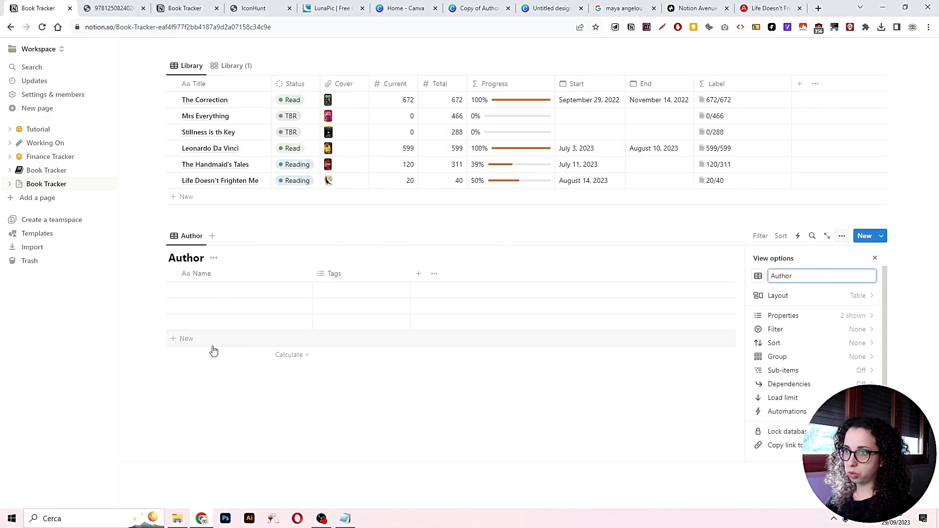
Delete the Tags property from the Author table and list the six authors, from Maya Angelou to Jonathan Franzen
{"action": "left_click", "coordinate": [366, 270]}
{"action": "left_click", "coordinate": [358, 422]}
{"action": "left_click", "coordinate": [467, 274]}
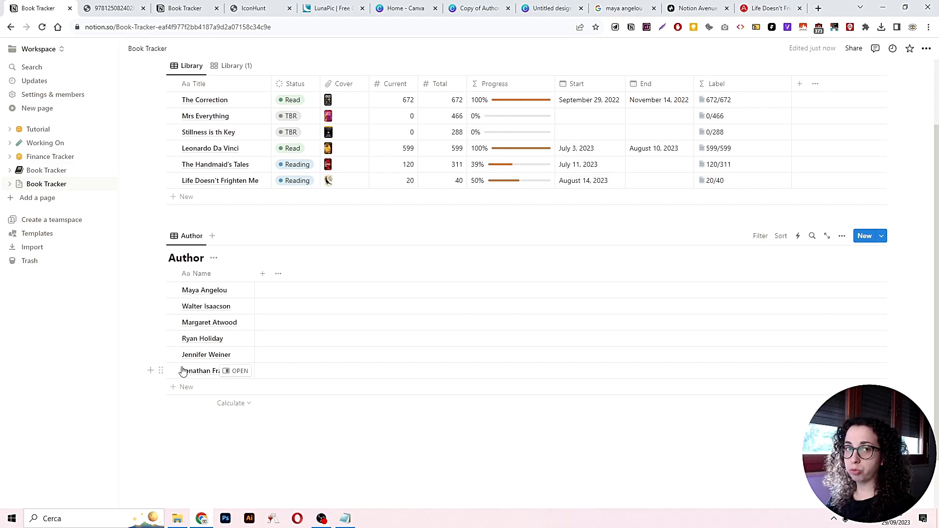
Add a Files & media property named Photo to the Author table and narrow its column
{"action": "left_click", "coordinate": [262, 273]}
{"action": "scroll", "coordinate": [814, 381], "scroll_direction": "down", "scroll_amount": 2}
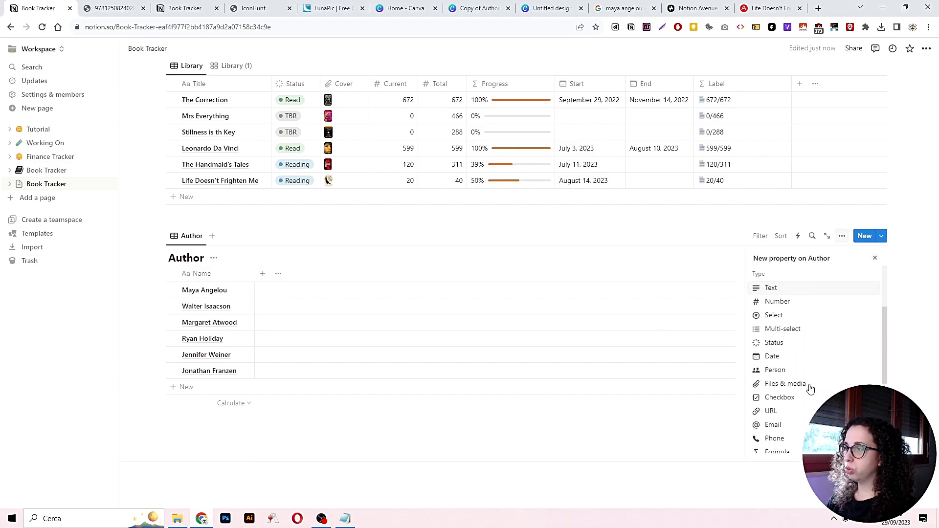
{"action": "left_click", "coordinate": [781, 384]}
{"action": "type", "text": "Photo"}
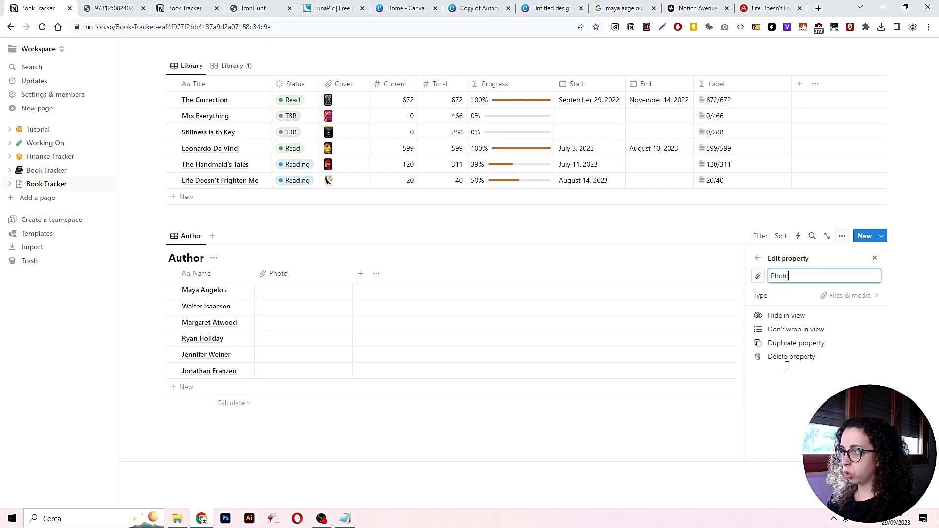
{"action": "left_click_drag", "start_coordinate": [349, 269], "coordinate": [310, 270]}
Switch to the finished Book Tracker page and examine the circular photos in its Author gallery
{"action": "left_click", "coordinate": [125, 5]}
{"action": "left_click", "coordinate": [188, 6]}
{"action": "scroll", "coordinate": [315, 416], "scroll_direction": "down", "scroll_amount": 1}
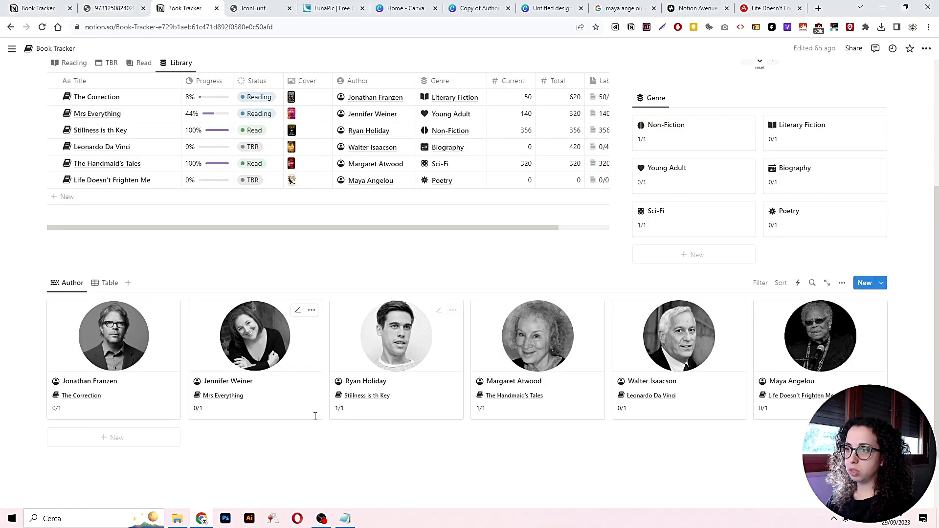
{"action": "scroll", "coordinate": [315, 416], "scroll_direction": "down", "scroll_amount": 2}
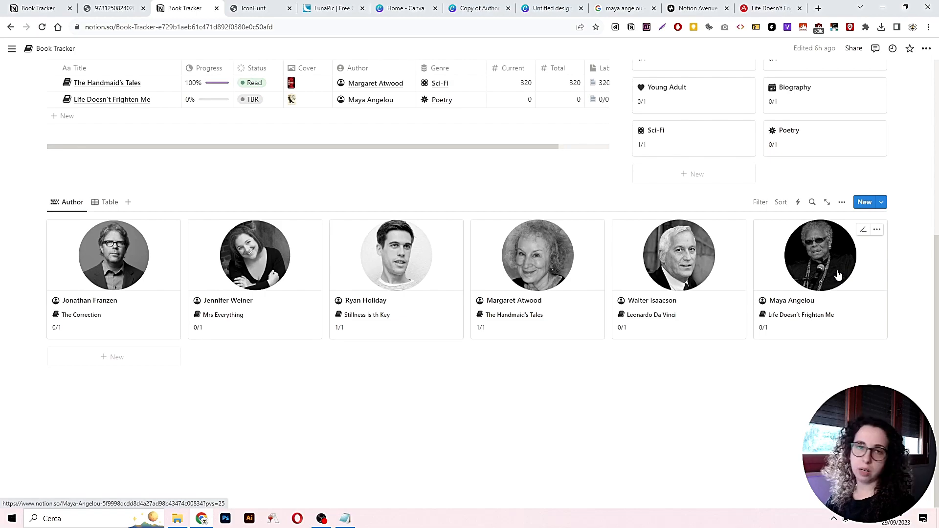
{"action": "scroll", "coordinate": [838, 275], "scroll_direction": "up", "scroll_amount": 4}
Switch to the untitled 500 × 300 px design in Canva and delete the portrait and its circular frame
{"action": "left_click", "coordinate": [544, 5]}
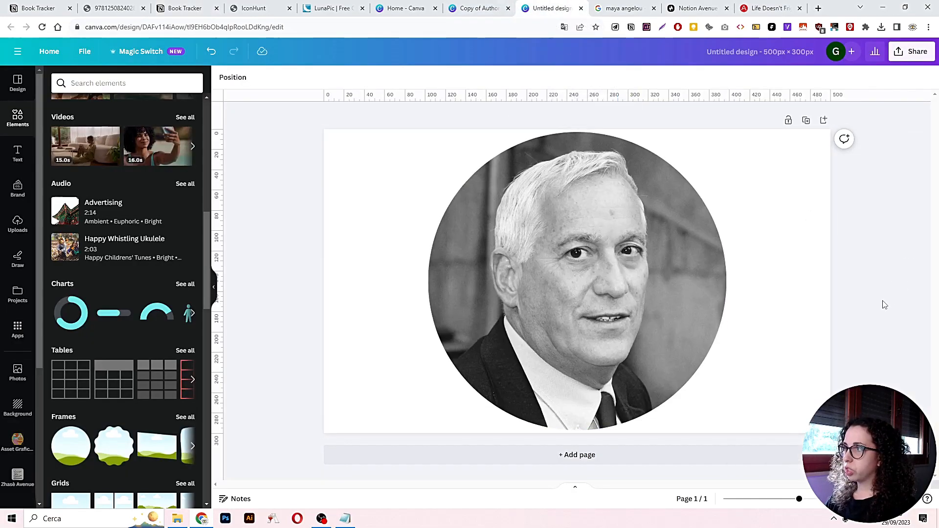
{"action": "left_click", "coordinate": [596, 243]}
{"action": "key", "text": "Delete"}
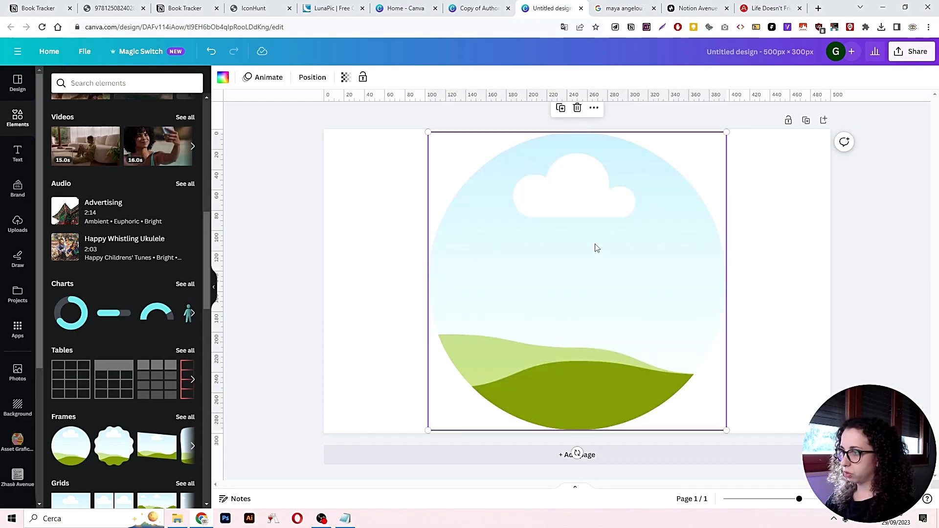
{"action": "key", "text": "Delete"}
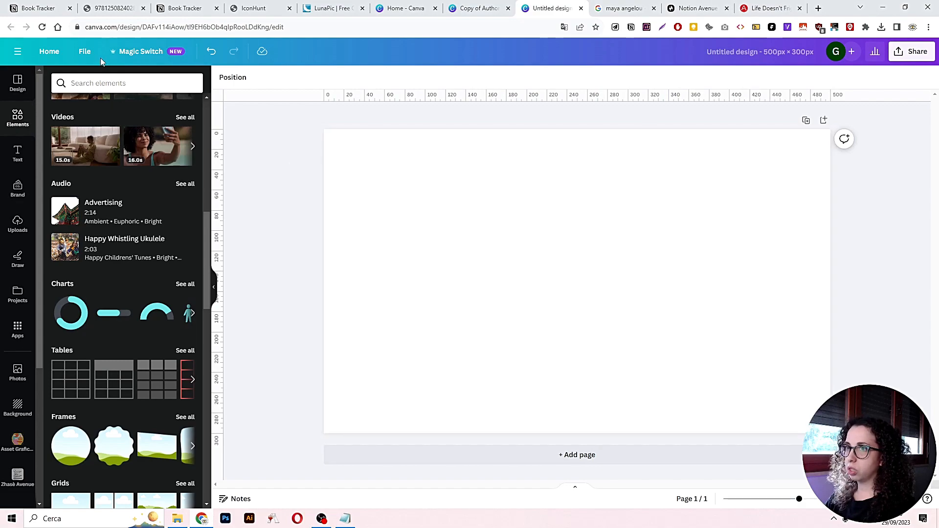
{"action": "left_click", "coordinate": [84, 51]}
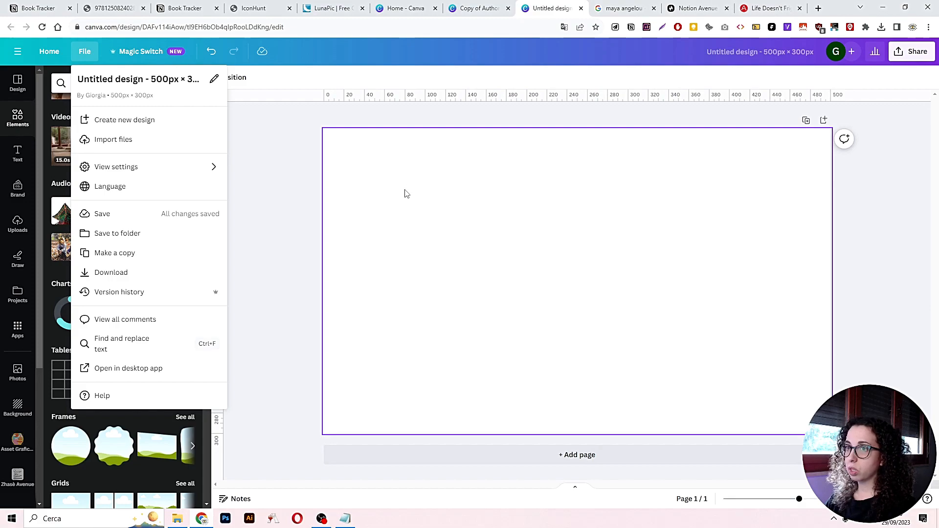
{"action": "left_click", "coordinate": [294, 298]}
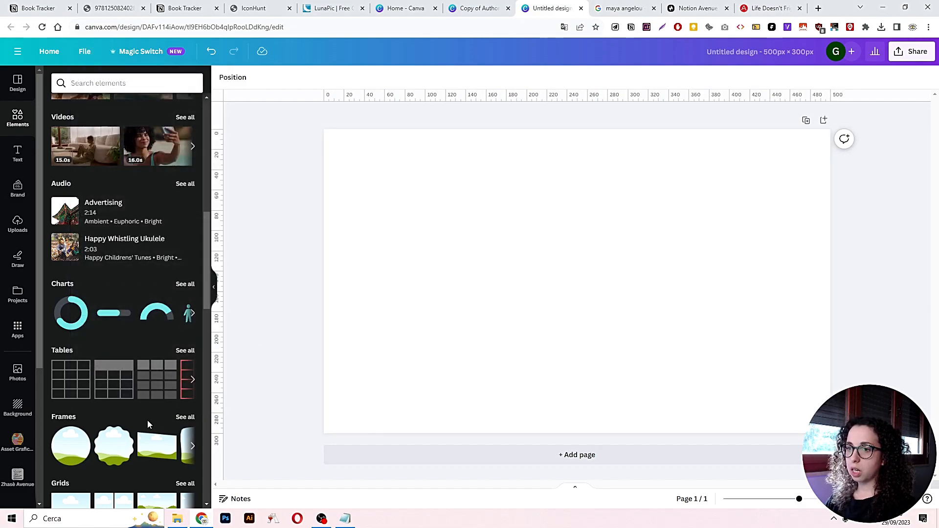
{"action": "scroll", "coordinate": [108, 336], "scroll_direction": "up", "scroll_amount": 10}
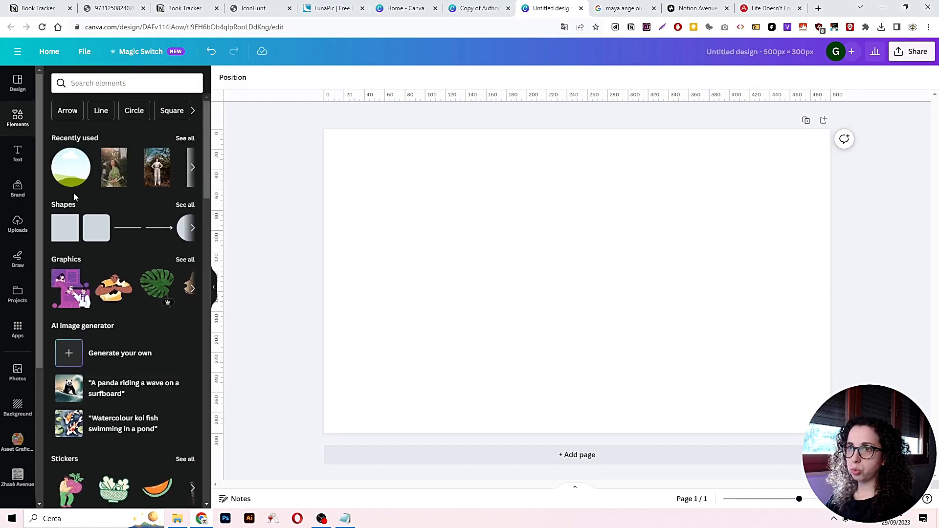
{"action": "left_click", "coordinate": [17, 83]}
Place a circular frame on the blank page, enlarge it to about 300 × 300 px and centre it
{"action": "left_click", "coordinate": [17, 120]}
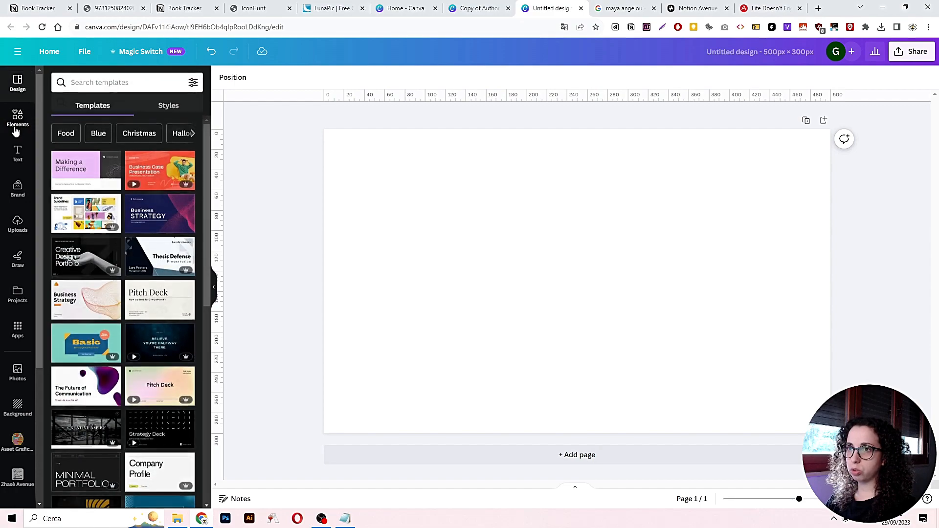
{"action": "scroll", "coordinate": [126, 281], "scroll_direction": "down", "scroll_amount": 10}
{"action": "scroll", "coordinate": [127, 281], "scroll_direction": "down", "scroll_amount": 4}
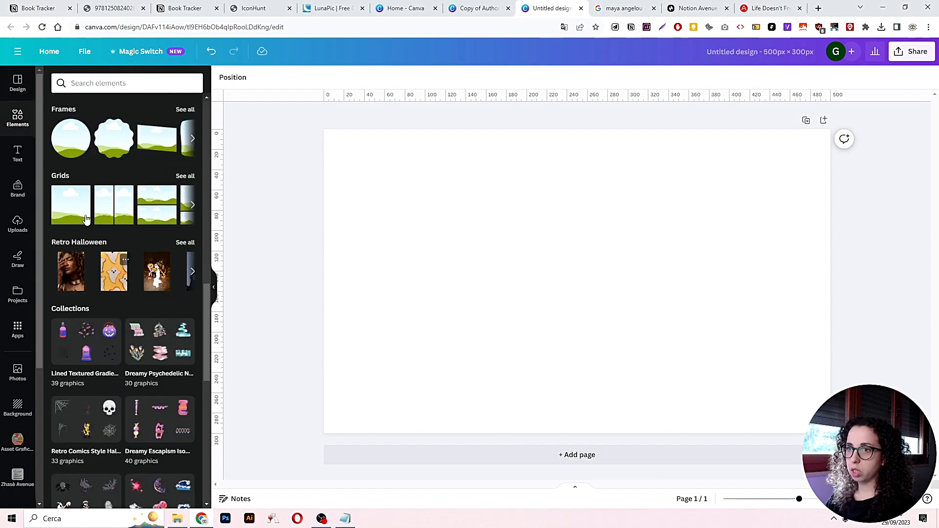
{"action": "scroll", "coordinate": [83, 127], "scroll_direction": "up", "scroll_amount": 2}
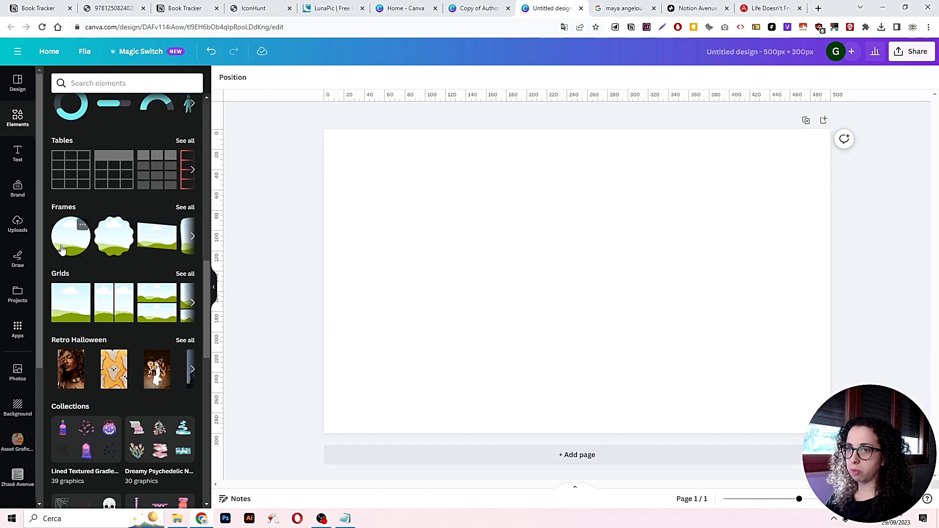
{"action": "left_click_drag", "start_coordinate": [63, 242], "coordinate": [413, 216]}
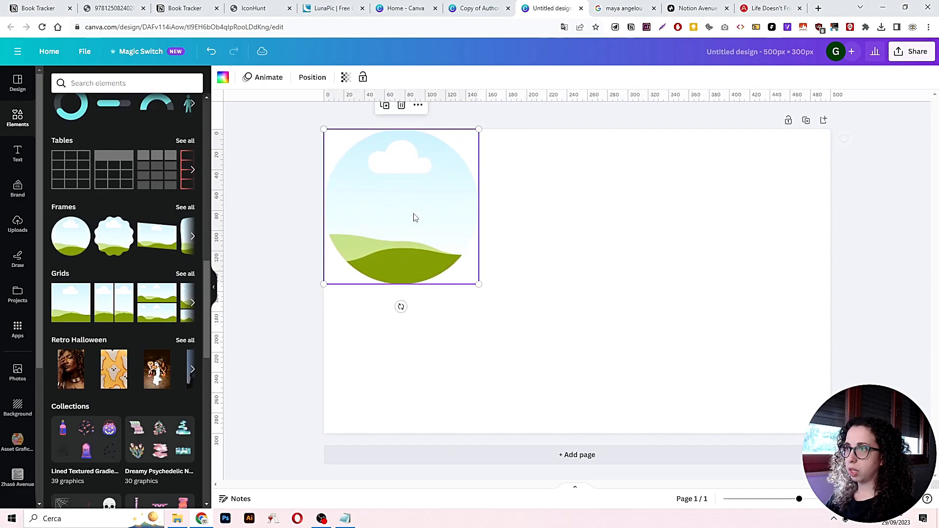
{"action": "left_click_drag", "start_coordinate": [478, 281], "coordinate": [644, 410]}
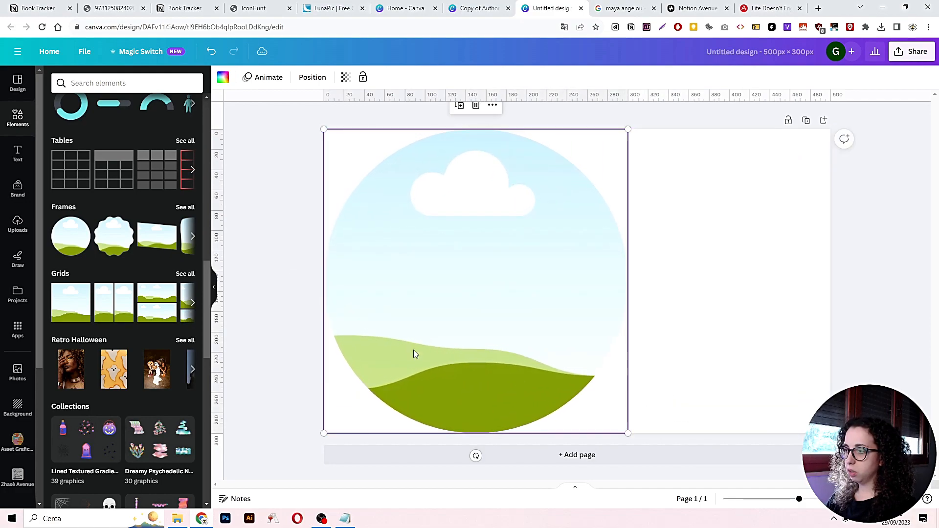
{"action": "left_click_drag", "start_coordinate": [428, 343], "coordinate": [529, 341]}
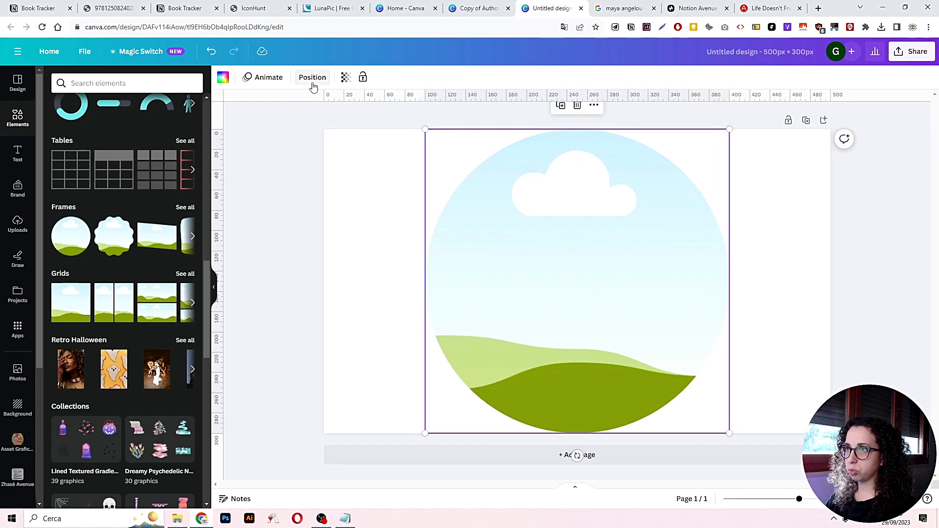
Centre the 300 × 300 px circular frame horizontally on the page
{"action": "left_click", "coordinate": [311, 78]}
{"action": "left_click_drag", "start_coordinate": [588, 267], "coordinate": [547, 249]}
{"action": "left_click", "coordinate": [57, 189]}
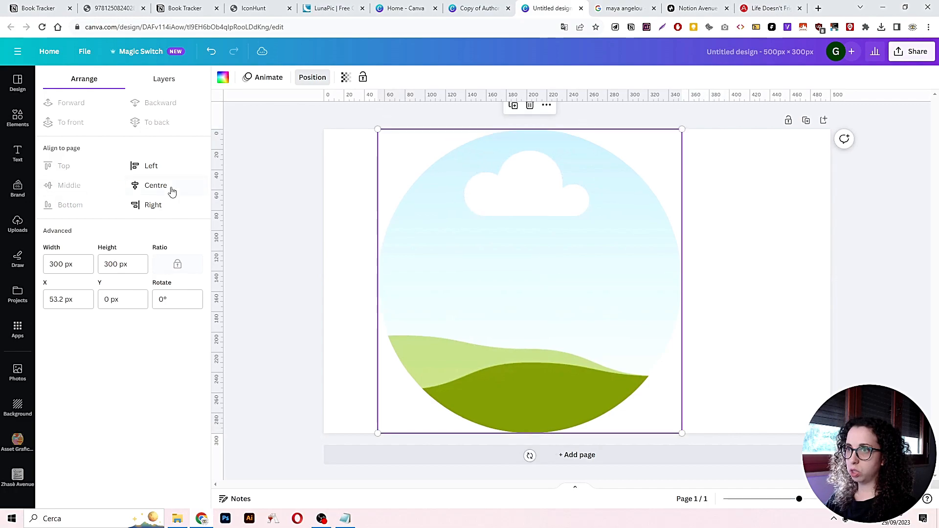
{"action": "left_click", "coordinate": [166, 186]}
{"action": "left_click", "coordinate": [333, 380]}
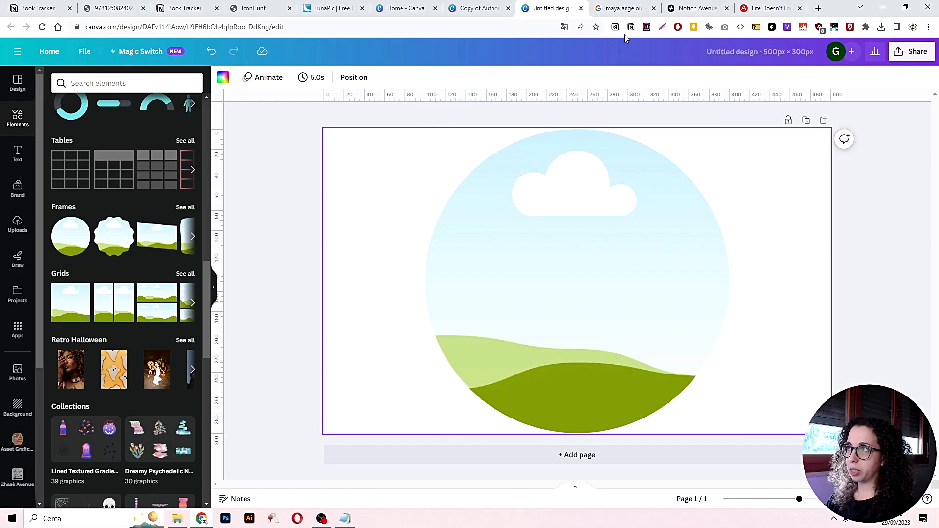
Switch to the Google Images results for Maya Angelou and copy the smiling portrait from X.com
{"action": "left_click", "coordinate": [626, 7]}
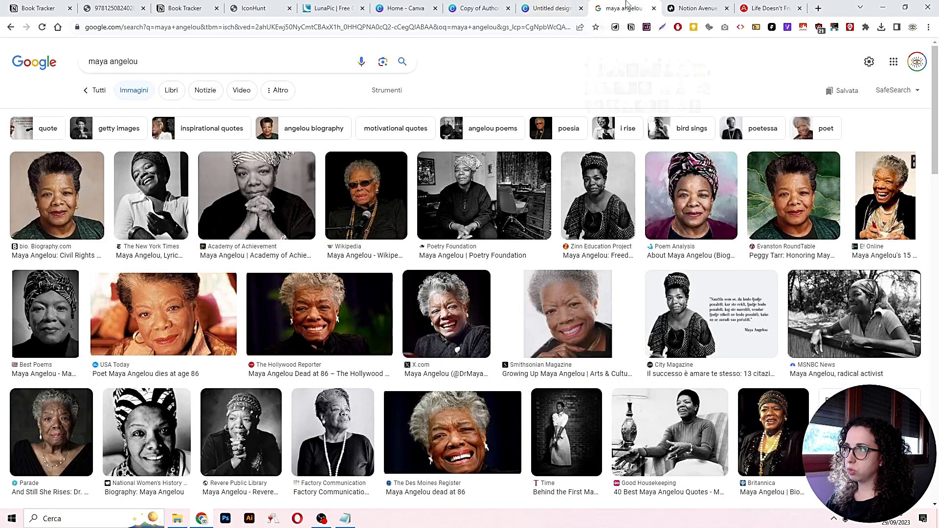
{"action": "left_click", "coordinate": [436, 336]}
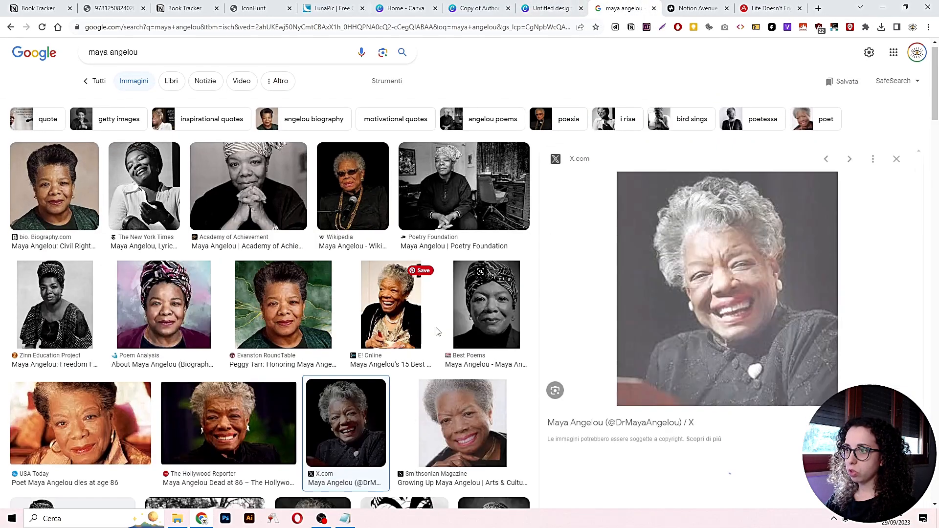
{"action": "right_click", "coordinate": [706, 217]}
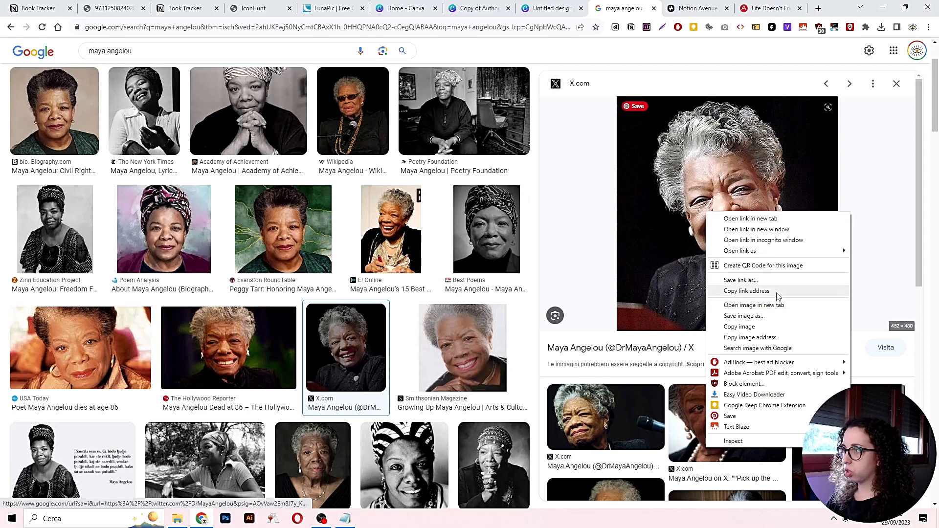
{"action": "left_click", "coordinate": [753, 326]}
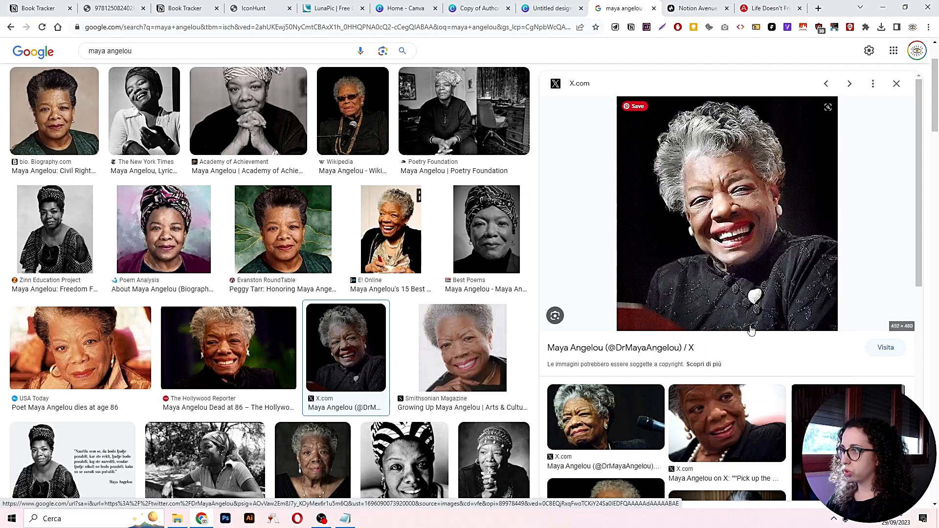
Switch back to the 500 × 300 px Canva design, paste the copied portrait and fit it into the circular frame
{"action": "left_click", "coordinate": [555, 6]}
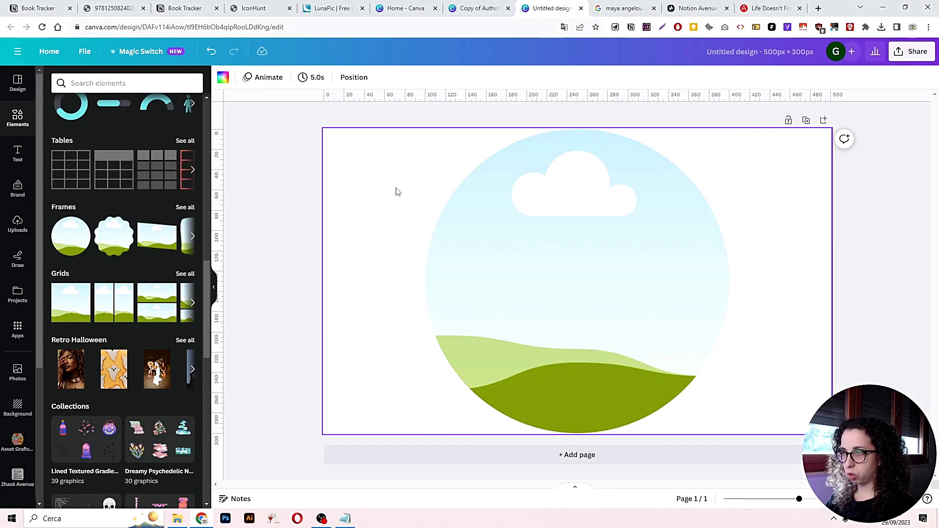
{"action": "key", "text": "ctrl+v"}
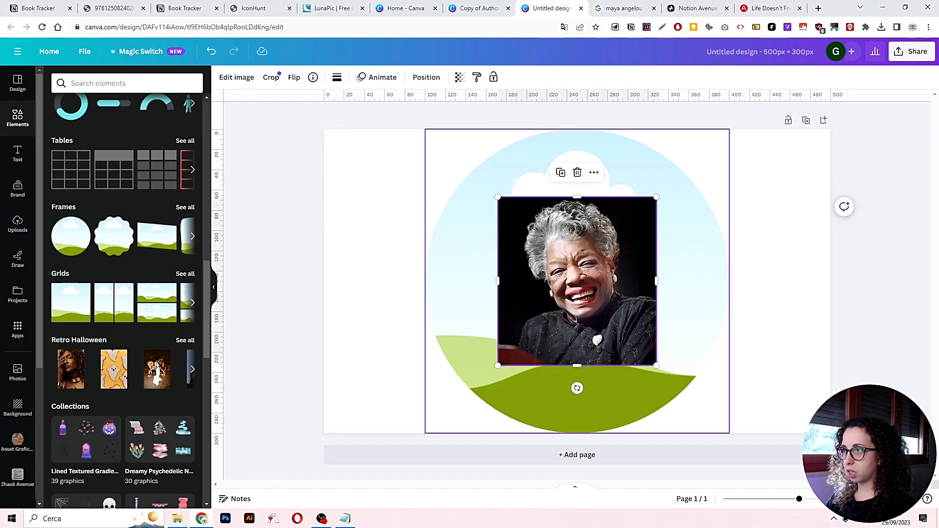
{"action": "left_click_drag", "start_coordinate": [591, 295], "coordinate": [592, 291]}
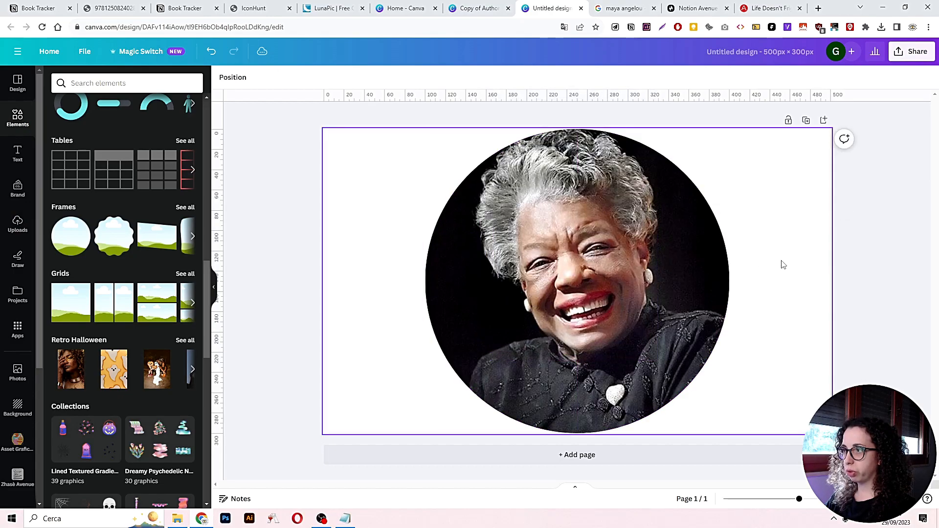
{"action": "left_click", "coordinate": [603, 241]}
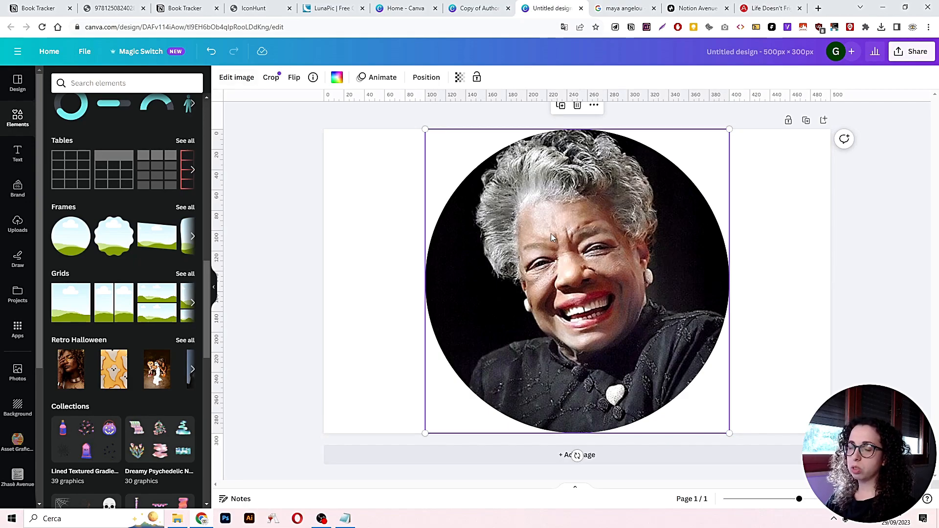
{"action": "left_click", "coordinate": [184, 7]}
{"action": "scroll", "coordinate": [683, 323], "scroll_direction": "down", "scroll_amount": 3}
{"action": "scroll", "coordinate": [683, 322], "scroll_direction": "up", "scroll_amount": 10}
{"action": "left_click", "coordinate": [114, 8]}
{"action": "left_click", "coordinate": [34, 7]}
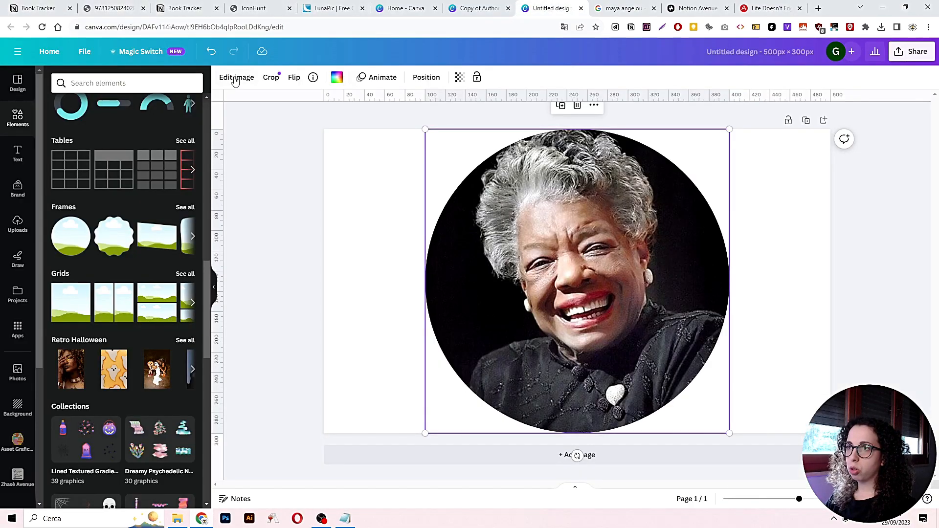
Turn the framed portrait black and white by lowering its saturation to the minimum
{"action": "left_click", "coordinate": [236, 77]}
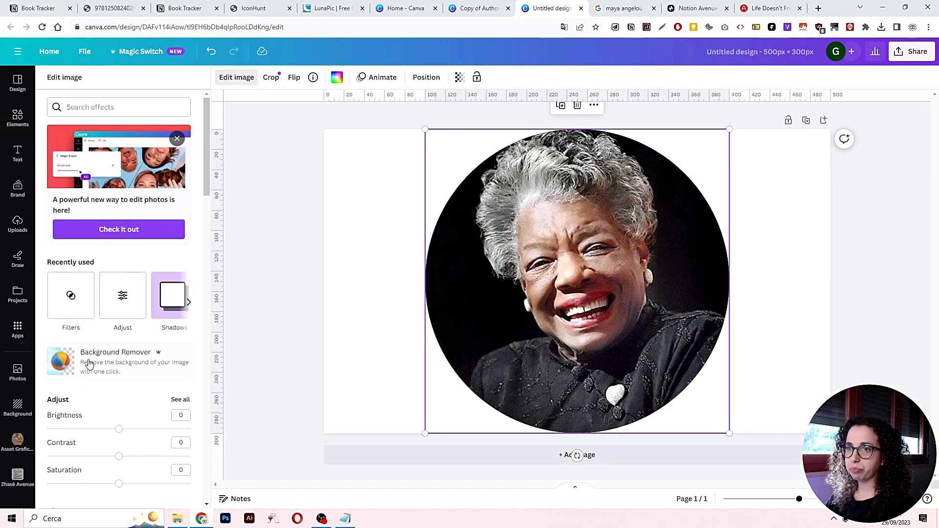
{"action": "scroll", "coordinate": [87, 363], "scroll_direction": "down", "scroll_amount": 1}
{"action": "scroll", "coordinate": [111, 394], "scroll_direction": "down", "scroll_amount": 3}
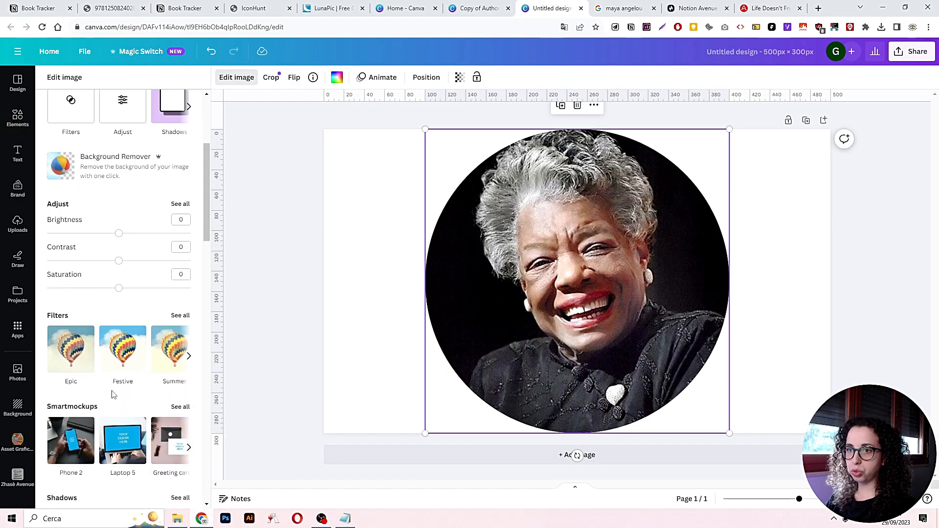
{"action": "left_click_drag", "start_coordinate": [117, 292], "coordinate": [43, 286]}
{"action": "left_click", "coordinate": [794, 322]}
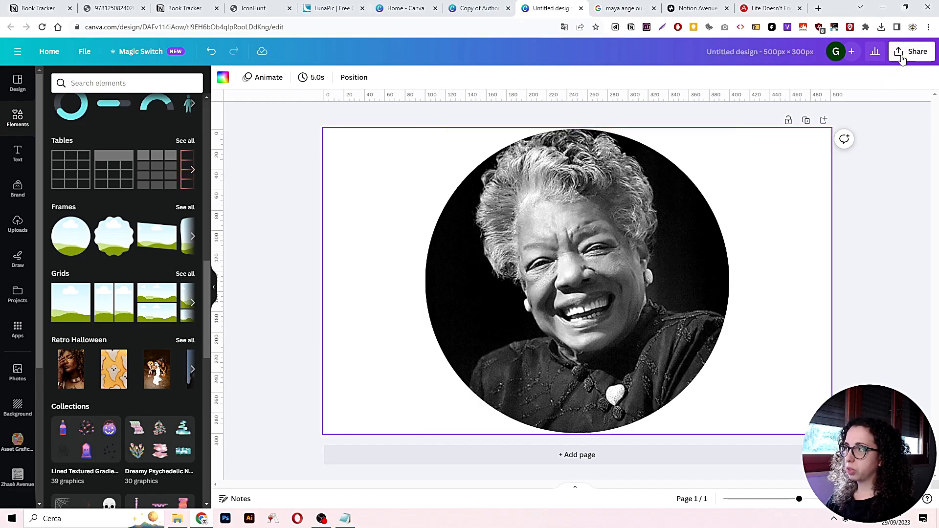
Download the design as a PNG at 500 × 300 px
{"action": "left_click", "coordinate": [899, 360]}
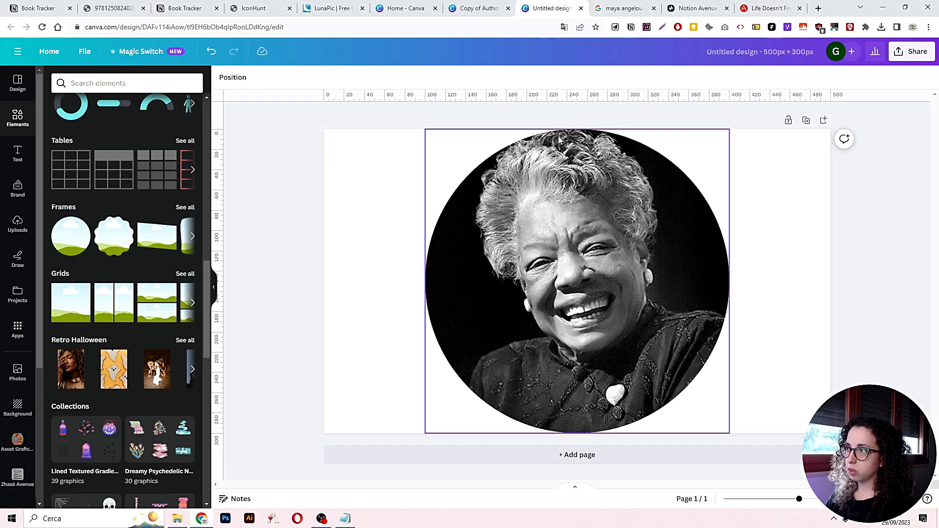
{"action": "left_click", "coordinate": [812, 265]}
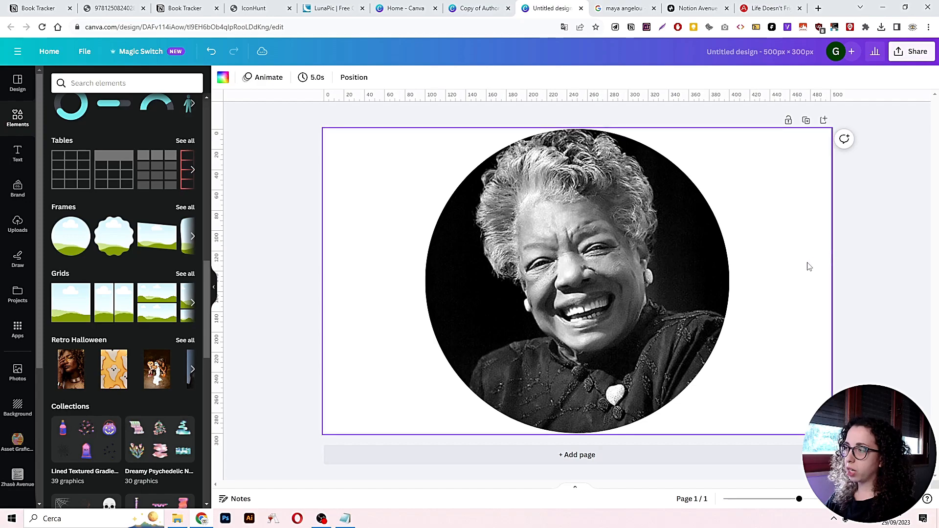
{"action": "left_click", "coordinate": [895, 60]}
{"action": "left_click", "coordinate": [792, 297]}
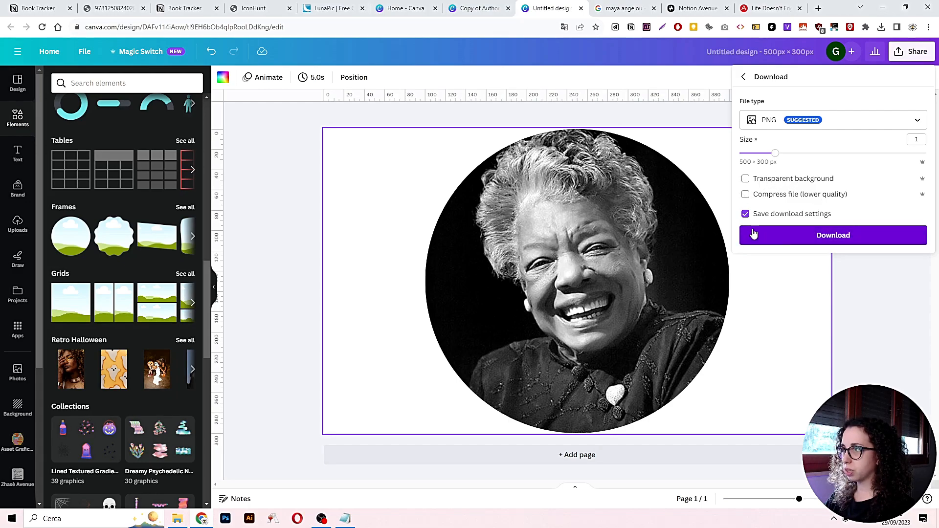
{"action": "left_click", "coordinate": [782, 237]}
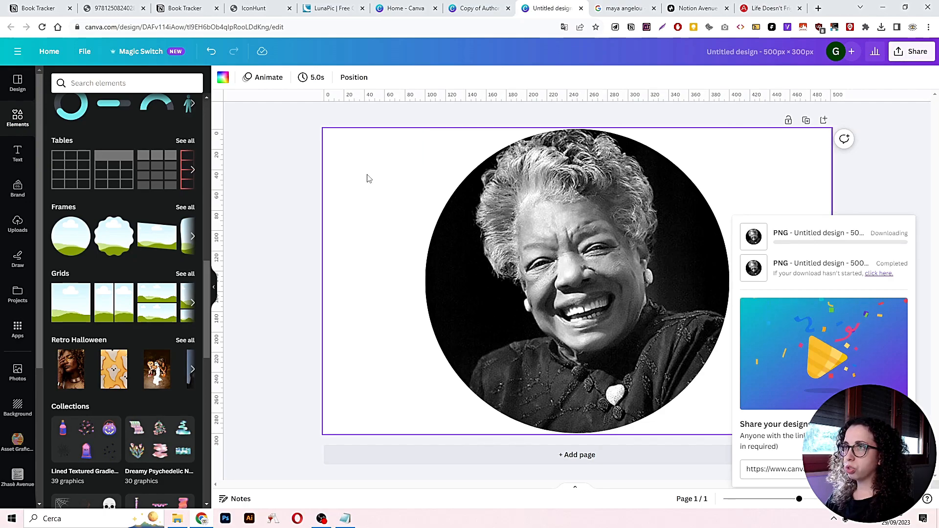
{"action": "left_click", "coordinate": [327, 7]}
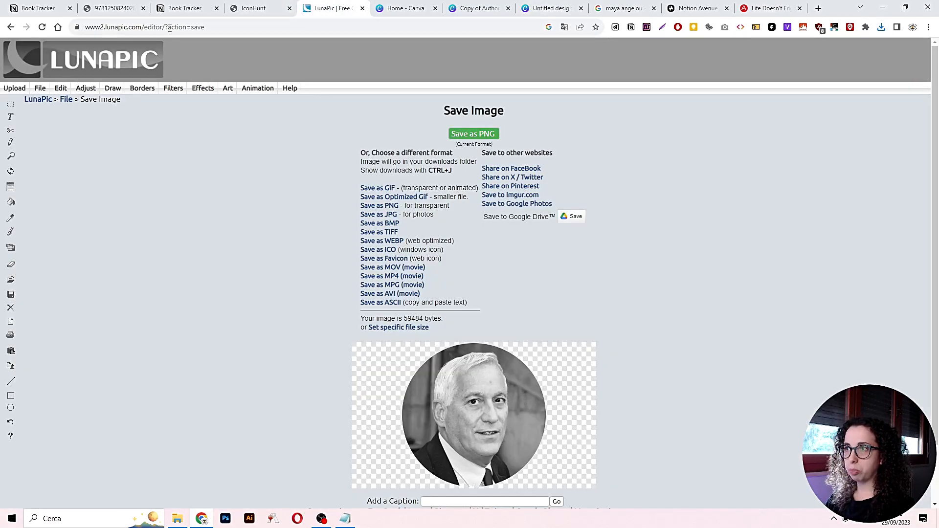
{"action": "left_click", "coordinate": [479, 8]}
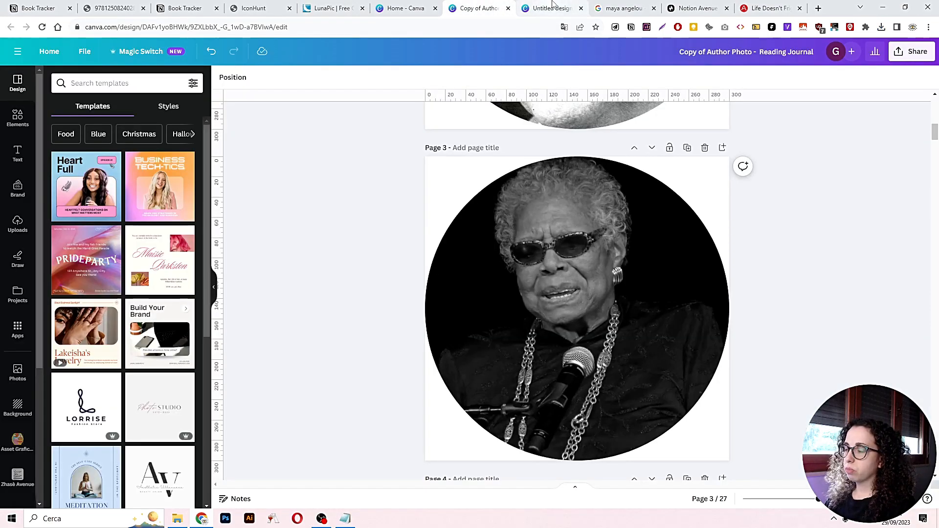
{"action": "left_click", "coordinate": [552, 5]}
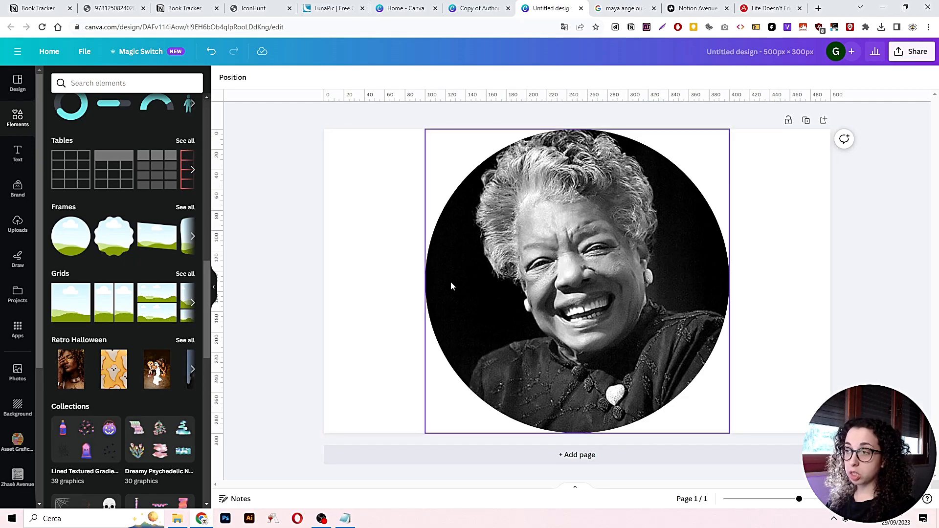
Switch to LunaPic and upload the downloaded PNG of the circular Maya Angelou portrait
{"action": "left_click", "coordinate": [332, 7]}
{"action": "left_click", "coordinate": [89, 57]}
{"action": "mouse_move", "coordinate": [40, 92]}
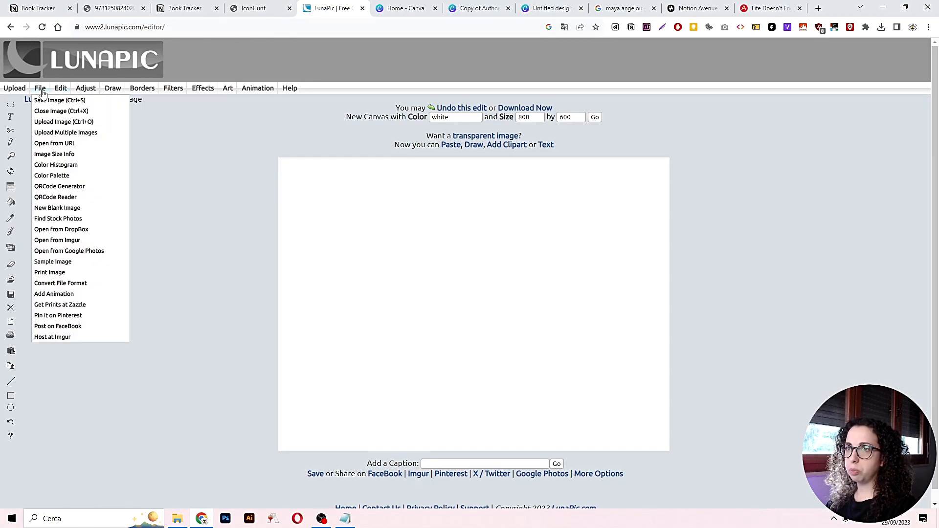
{"action": "left_click", "coordinate": [46, 121]}
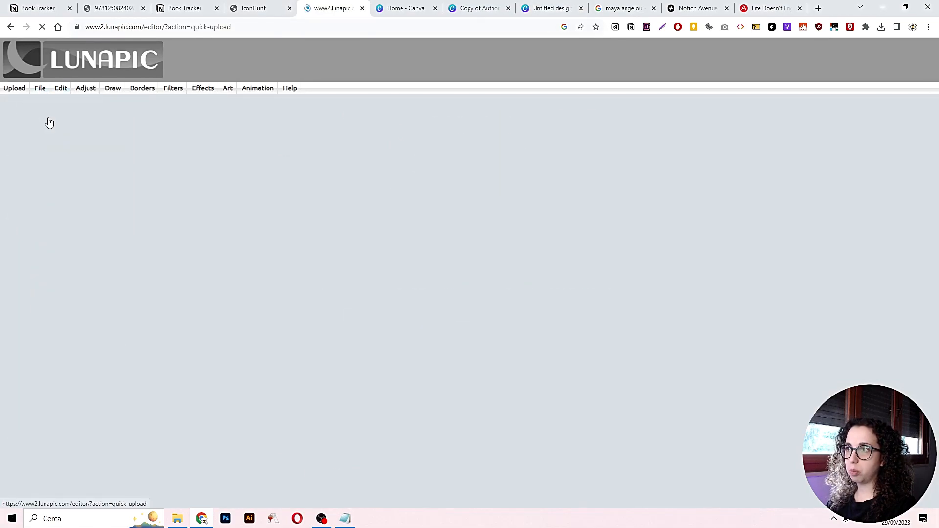
{"action": "left_click", "coordinate": [406, 182]}
{"action": "left_click", "coordinate": [259, 146]}
{"action": "left_click", "coordinate": [697, 461]}
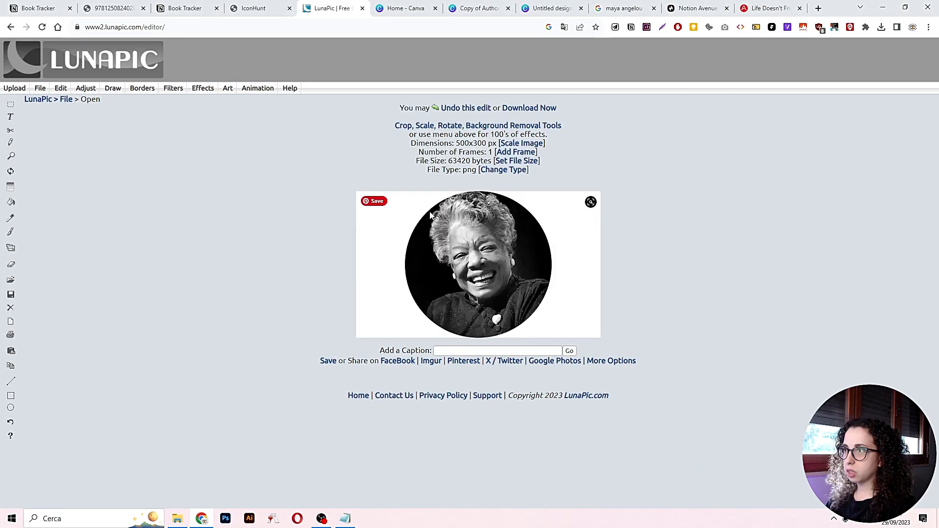
Make the white areas on both sides of the circular portrait transparent, apply the change and save the image
{"action": "left_click", "coordinate": [60, 90]}
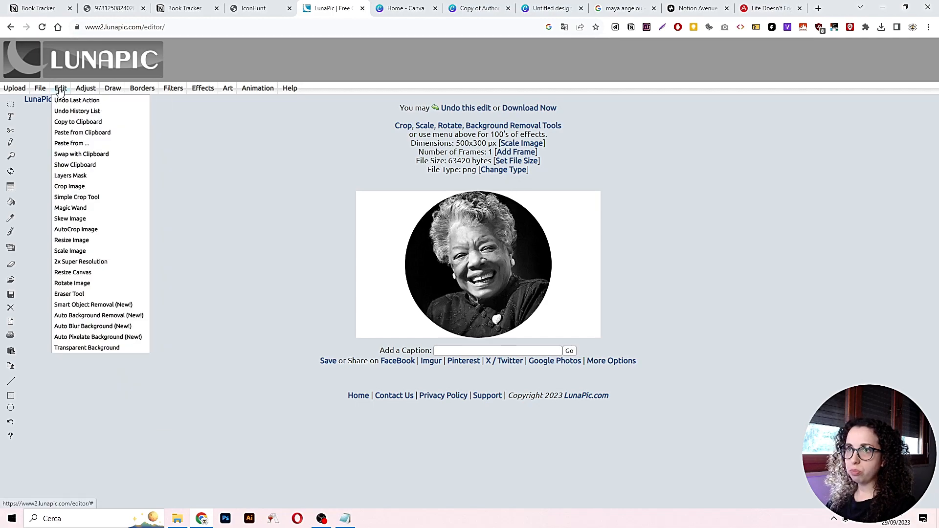
{"action": "left_click", "coordinate": [93, 348]}
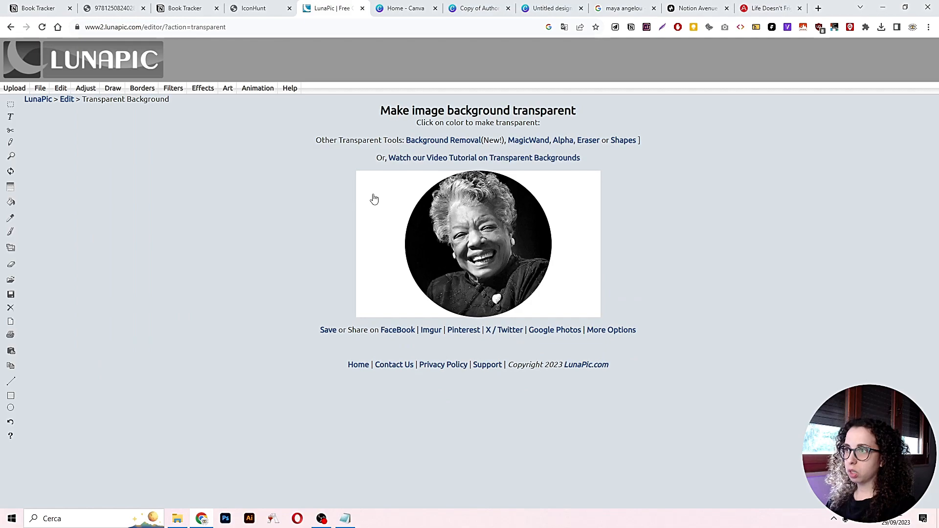
{"action": "left_click", "coordinate": [374, 199]}
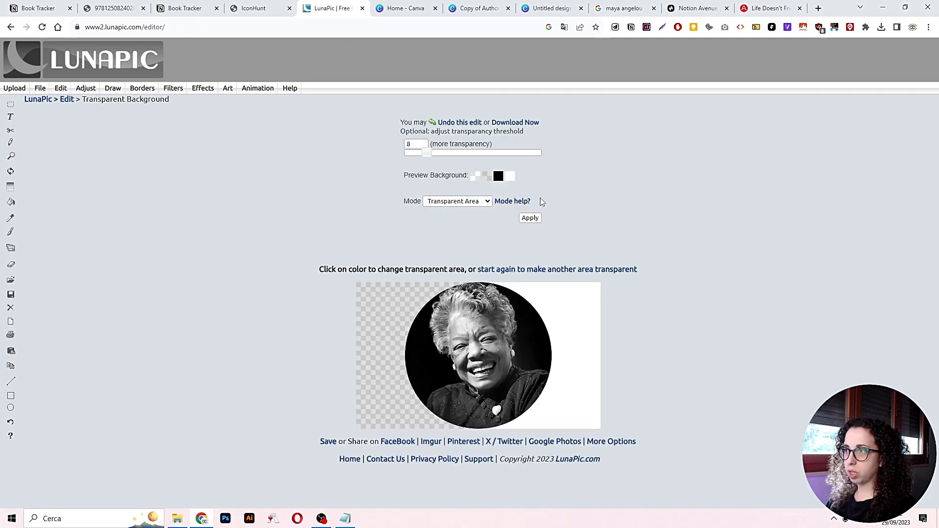
{"action": "left_click", "coordinate": [509, 273]}
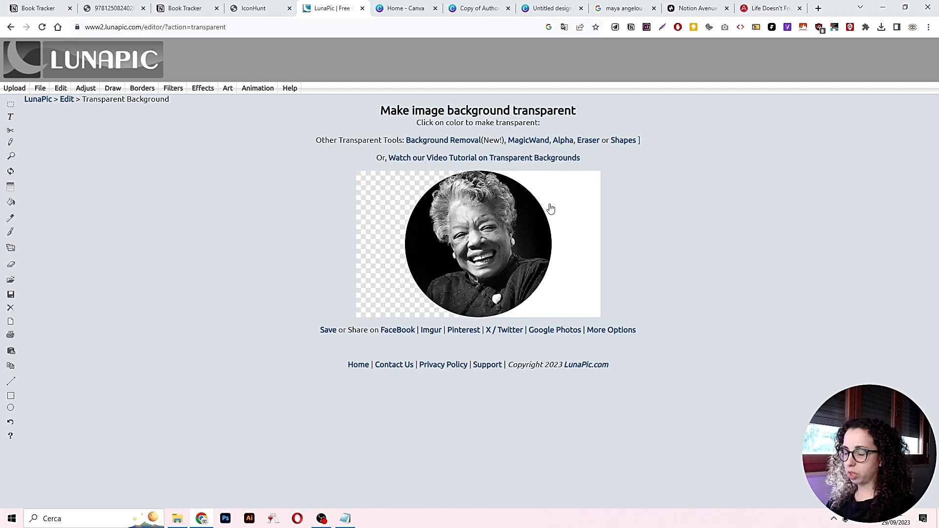
{"action": "left_click", "coordinate": [569, 200]}
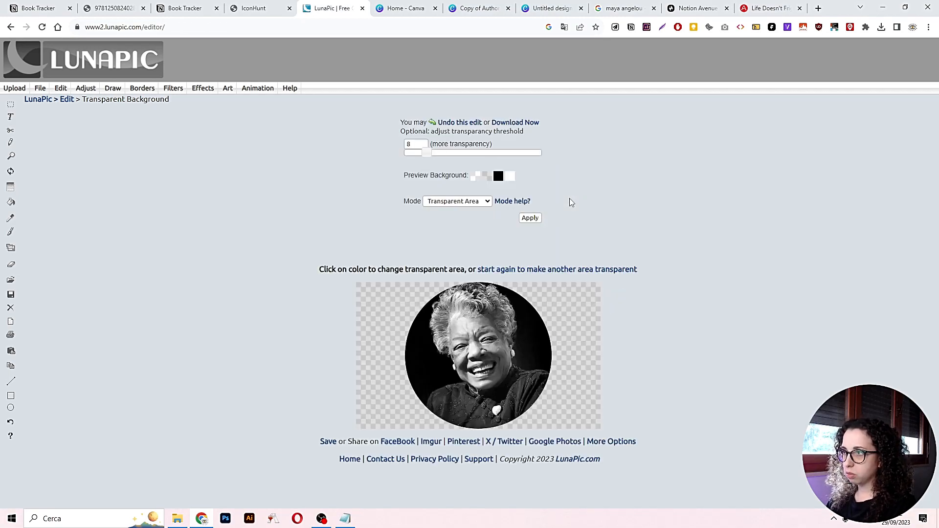
{"action": "left_click", "coordinate": [529, 220]}
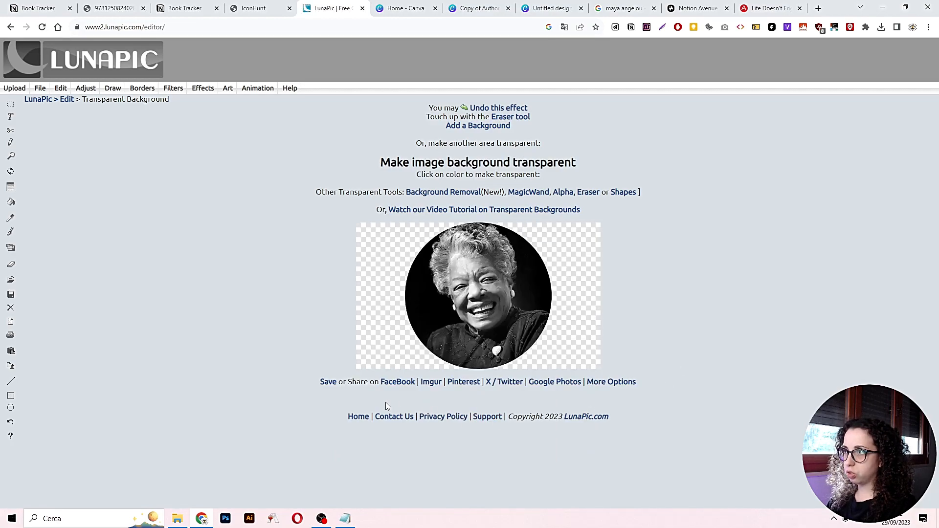
{"action": "left_click", "coordinate": [325, 386]}
Switch to the Notion Book Tracker page and add a relation from Library to its Author database, also shown on Author
{"action": "key", "text": "ctrl+1"}
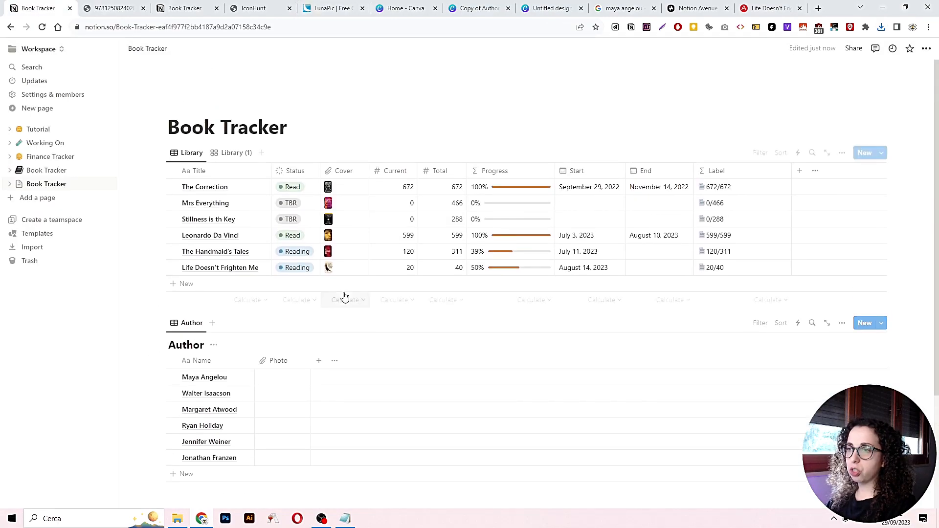
{"action": "scroll", "coordinate": [328, 299], "scroll_direction": "down", "scroll_amount": 2}
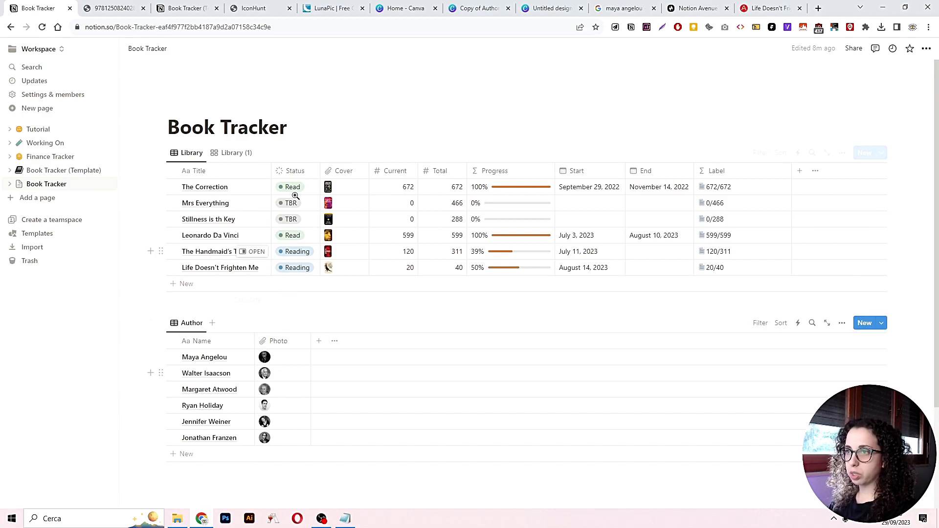
{"action": "left_click", "coordinate": [800, 171]}
{"action": "scroll", "coordinate": [802, 303], "scroll_direction": "down", "scroll_amount": 3}
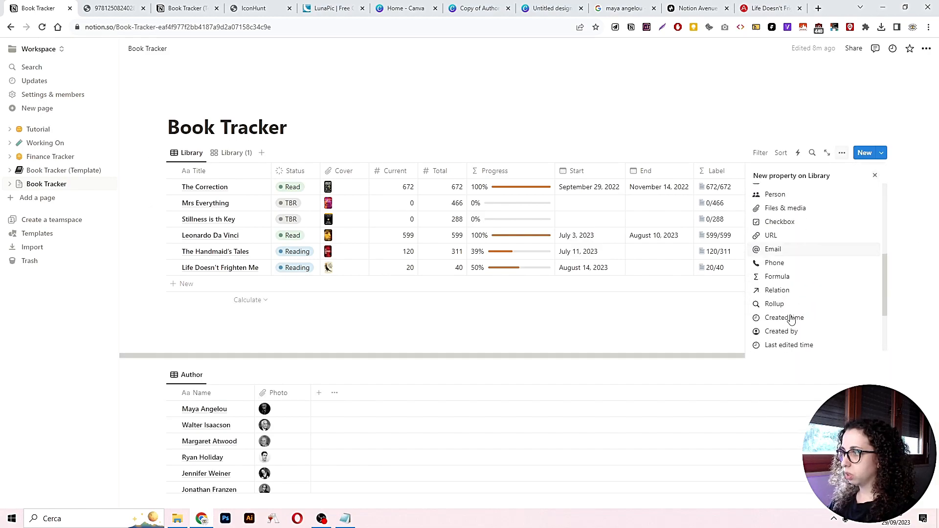
{"action": "left_click", "coordinate": [793, 284]}
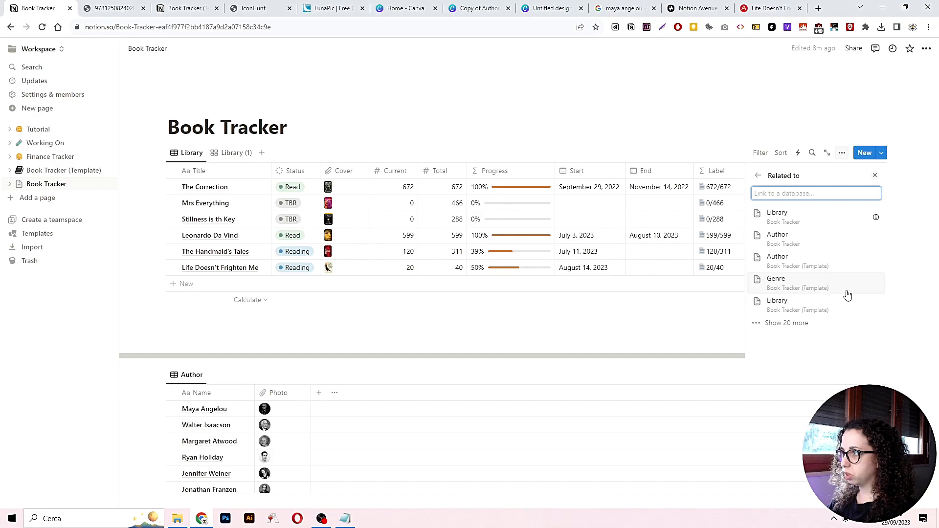
{"action": "left_click", "coordinate": [794, 244]}
{"action": "left_click", "coordinate": [867, 237]}
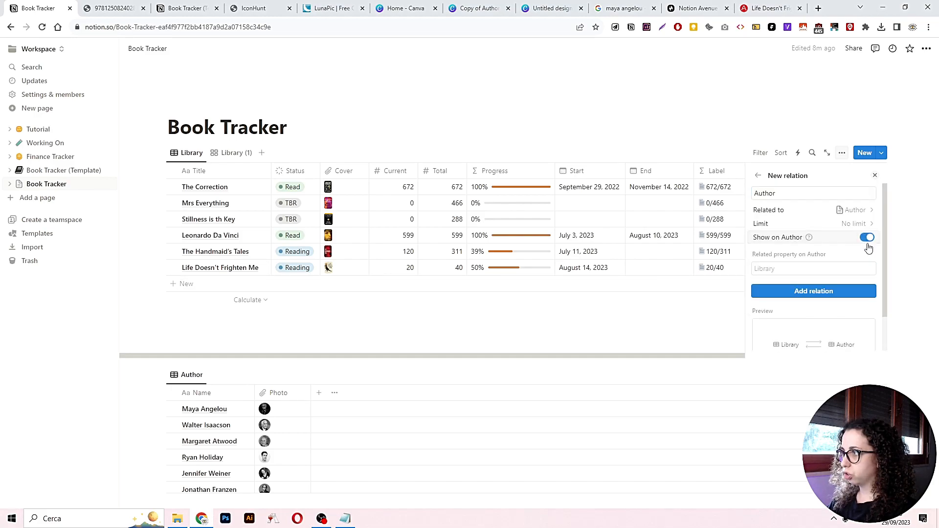
{"action": "left_click", "coordinate": [795, 295]}
{"action": "left_click", "coordinate": [503, 329]}
{"action": "scroll", "coordinate": [503, 329], "scroll_direction": "down", "scroll_amount": 2}
{"action": "scroll", "coordinate": [756, 251], "scroll_direction": "up", "scroll_amount": 2}
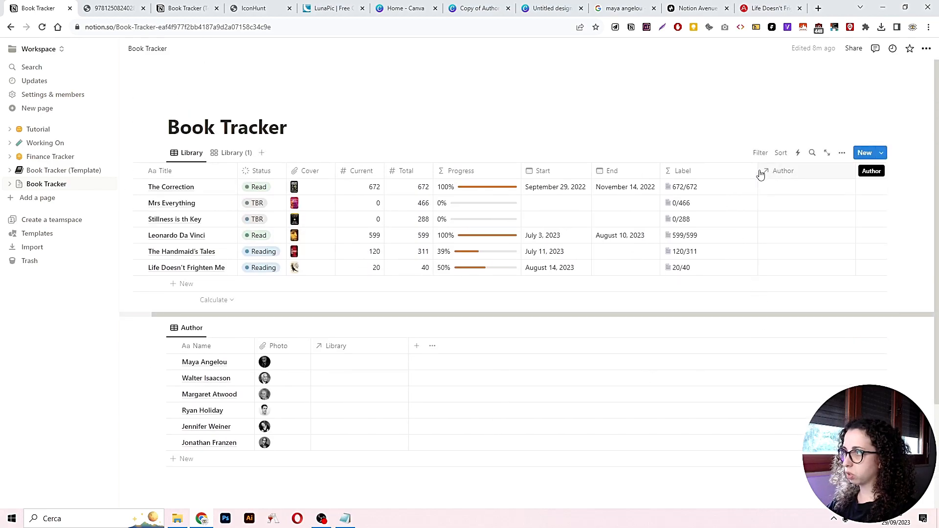
Narrow the Label column and link every book to its matching author in the Author relation
{"action": "left_click_drag", "start_coordinate": [757, 172], "coordinate": [743, 172]}
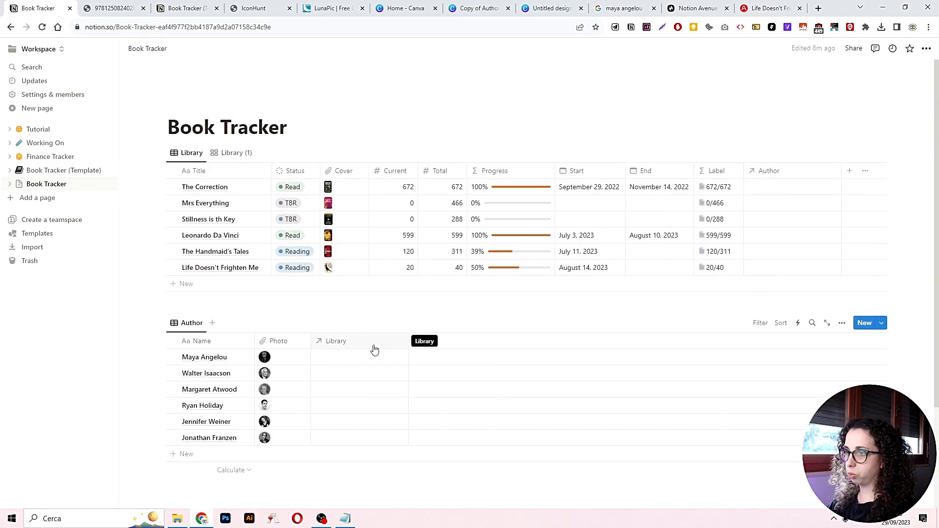
{"action": "left_click", "coordinate": [792, 194]}
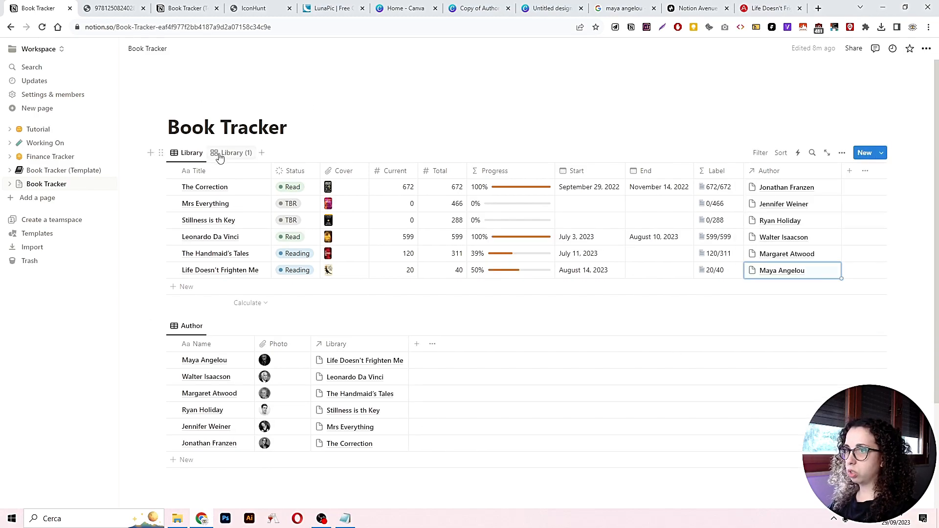
Show the Author property on the cards of the Library (1) gallery view
{"action": "left_click", "coordinate": [219, 158]}
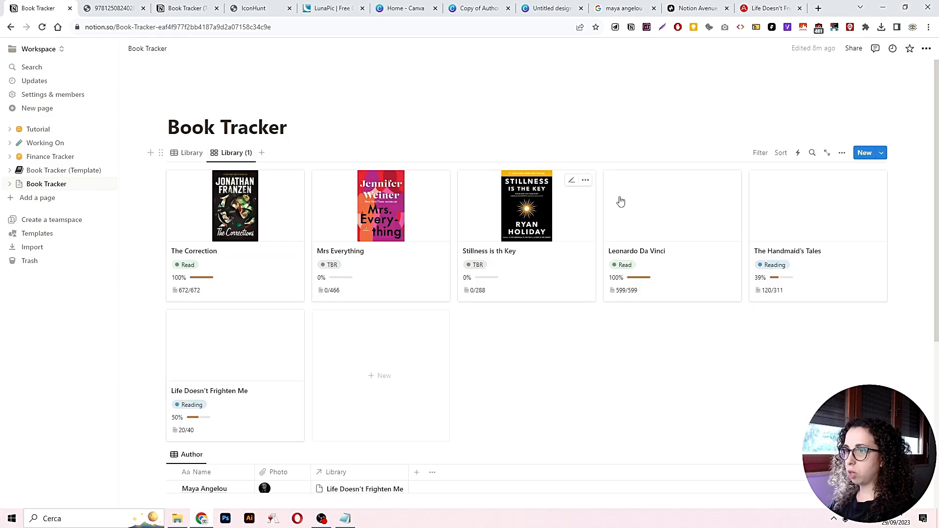
{"action": "left_click", "coordinate": [842, 153]}
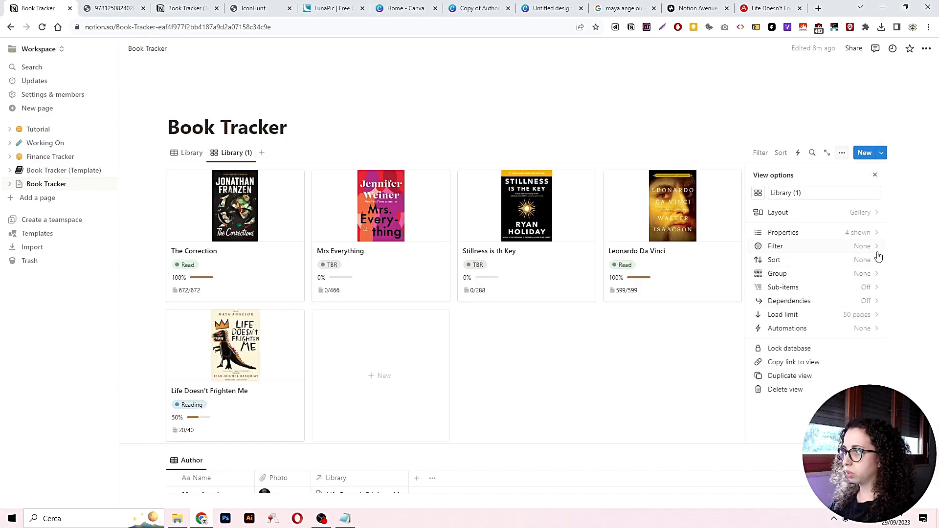
{"action": "left_click", "coordinate": [856, 233]}
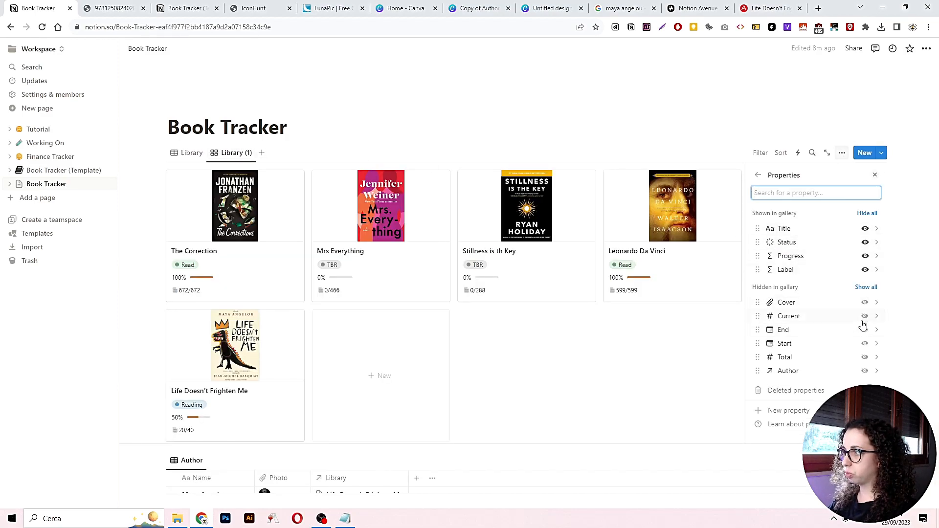
{"action": "left_click", "coordinate": [865, 373]}
{"action": "key", "text": "Escape"}
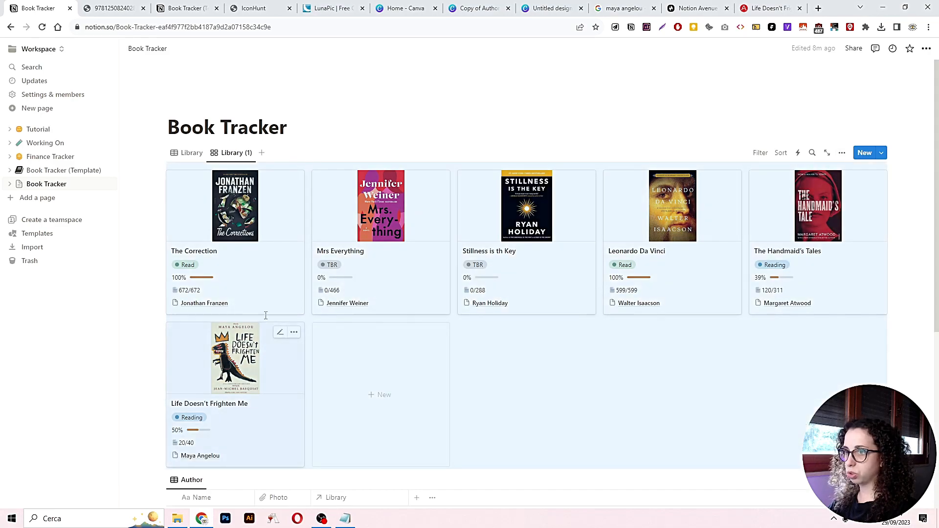
Open the linked author's page from The Correction card to examine its properties and close it
{"action": "left_click", "coordinate": [201, 304]}
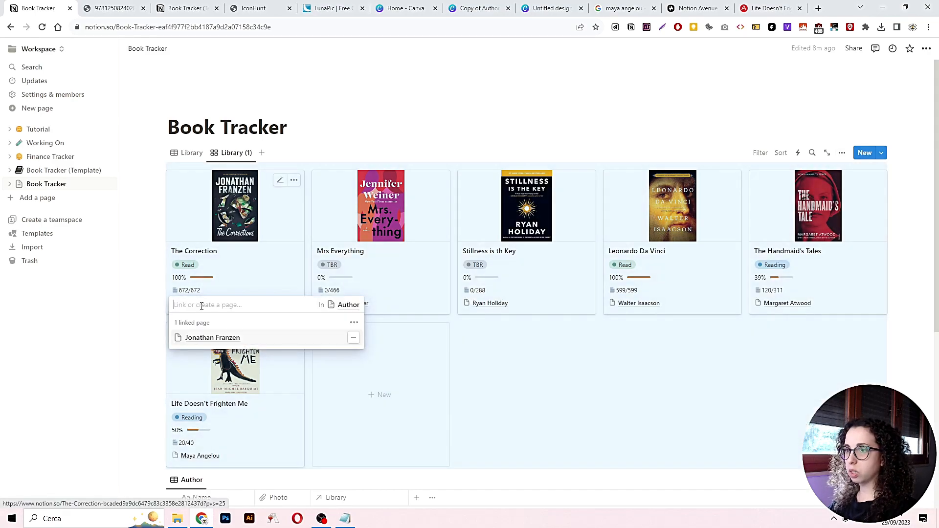
{"action": "key", "text": "Escape"}
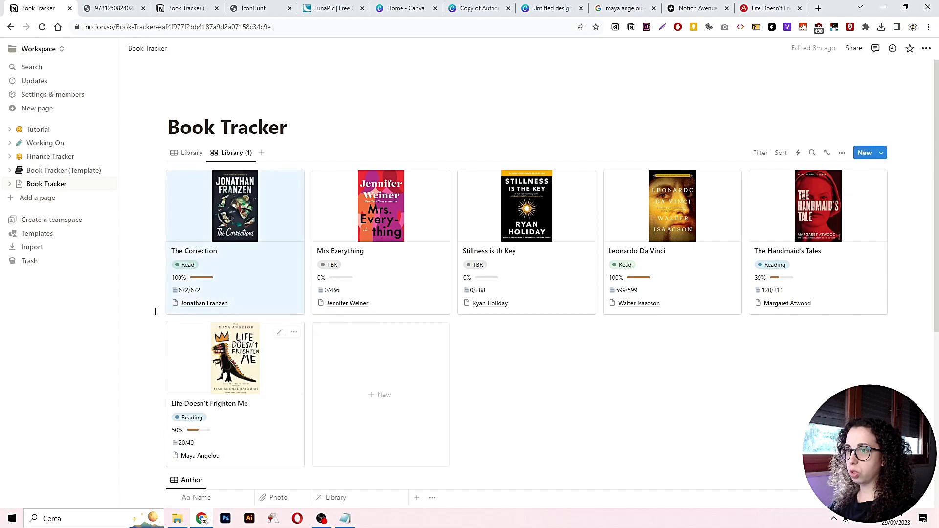
{"action": "left_click", "coordinate": [204, 304]}
{"action": "left_click", "coordinate": [216, 339]}
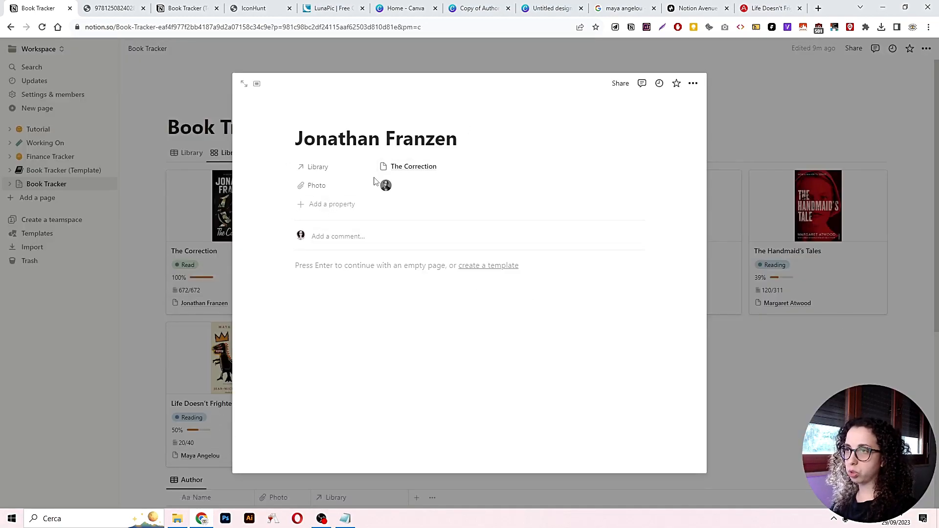
{"action": "left_click", "coordinate": [785, 363]}
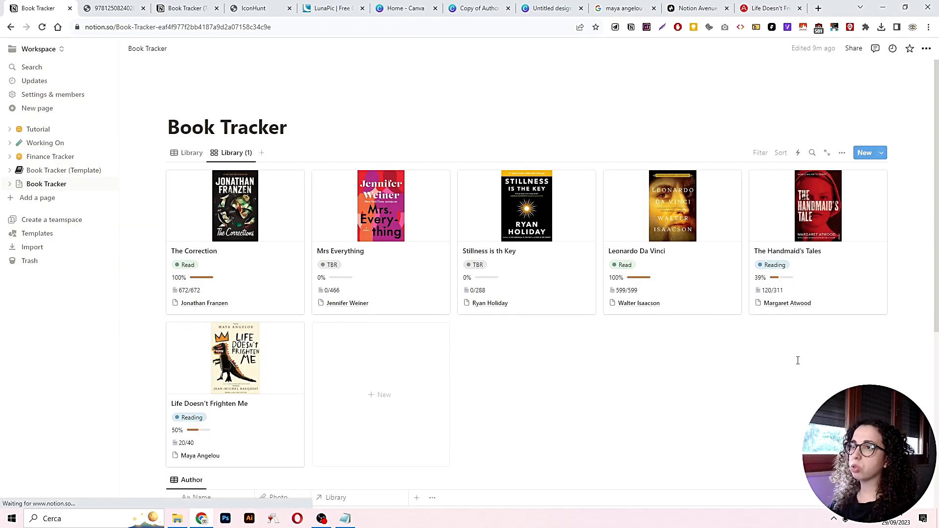
Return the Library to table view and create an inline database titled Genre below the Author table
{"action": "scroll", "coordinate": [807, 349], "scroll_direction": "down", "scroll_amount": 1}
{"action": "left_click", "coordinate": [191, 104]}
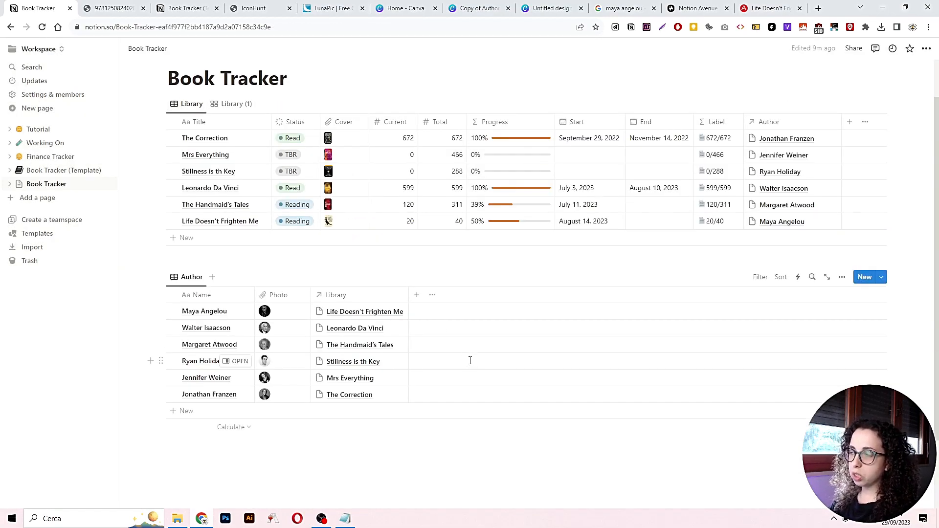
{"action": "scroll", "coordinate": [650, 405], "scroll_direction": "down", "scroll_amount": 1}
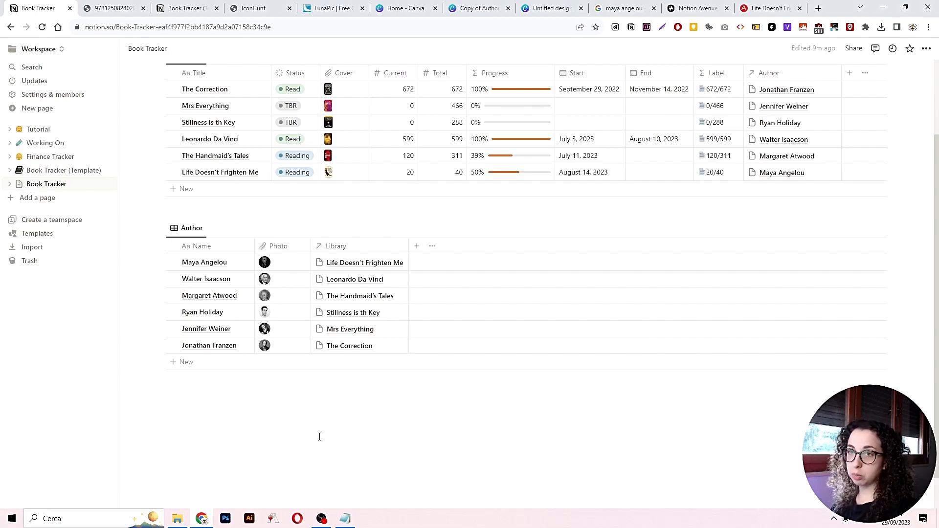
{"action": "scroll", "coordinate": [327, 431], "scroll_direction": "up", "scroll_amount": 2}
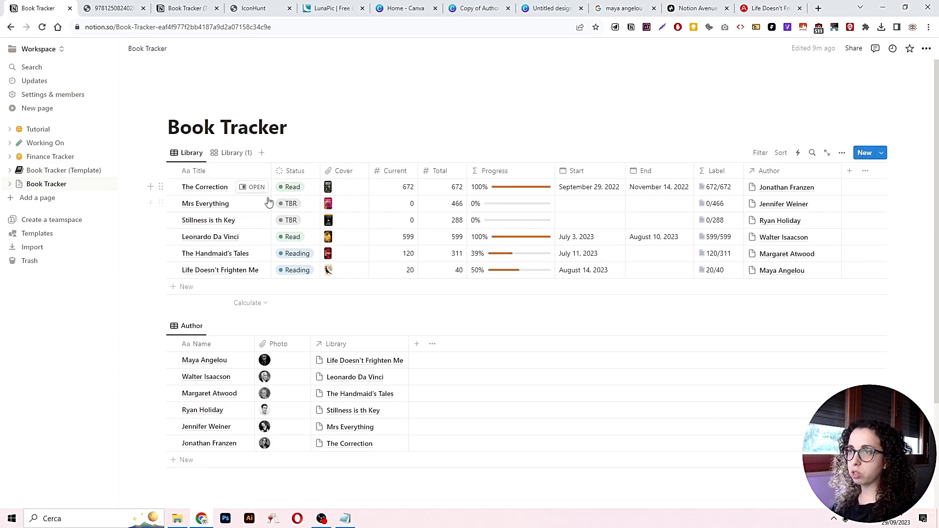
{"action": "scroll", "coordinate": [363, 394], "scroll_direction": "down", "scroll_amount": 2}
{"action": "left_click", "coordinate": [272, 450]}
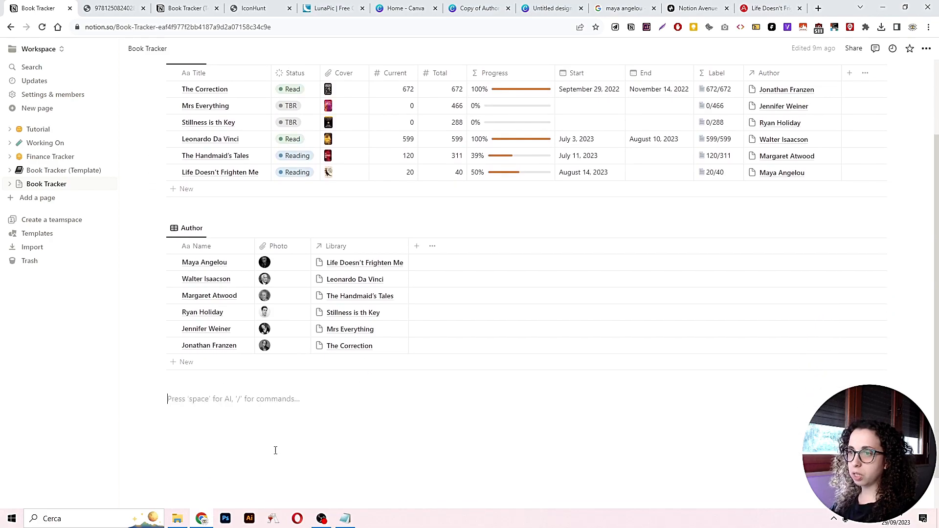
{"action": "type", "text": "/data"}
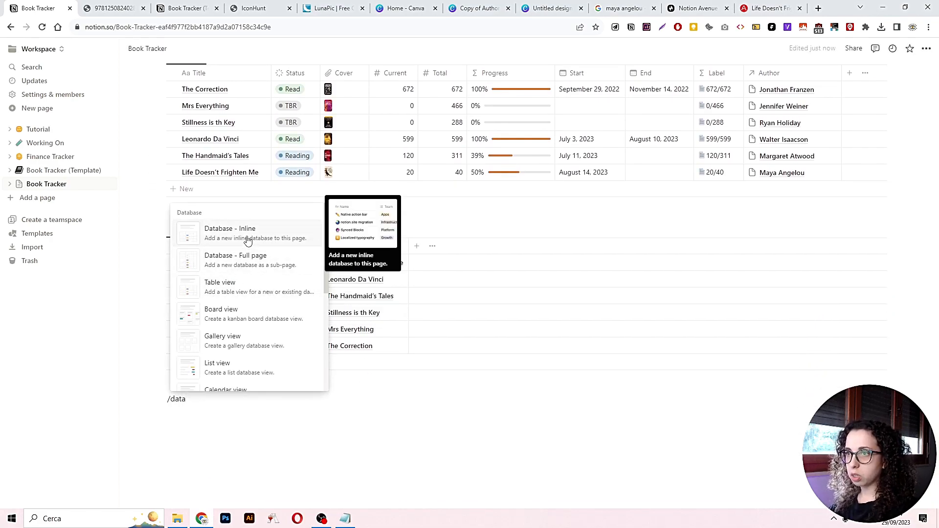
{"action": "key", "text": "Return"}
{"action": "type", "text": "Gene"}
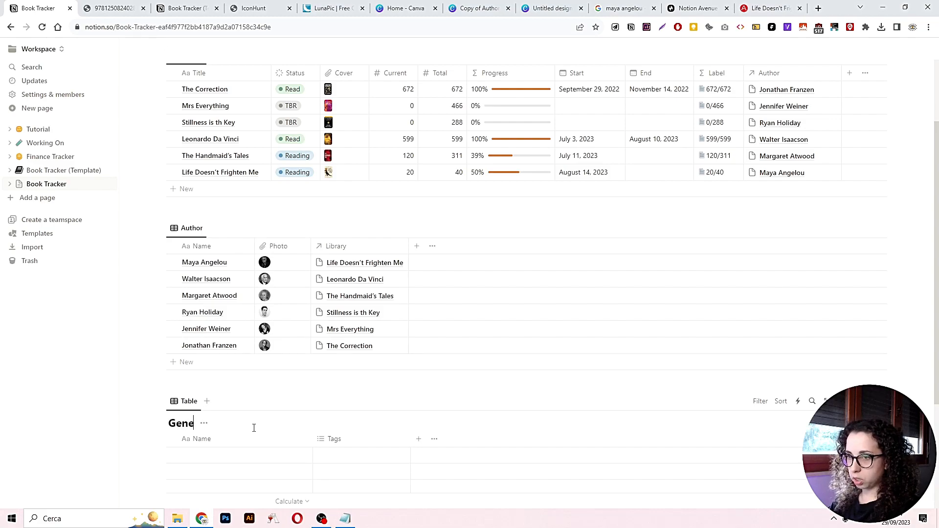
{"action": "type", "text": "re"}
{"action": "key", "text": "BackSpace"}
{"action": "key", "text": "BackSpace"}
{"action": "key", "text": "BackSpace"}
{"action": "type", "text": "re"}
Delete the Tags property from the Genre database
{"action": "scroll", "coordinate": [365, 445], "scroll_direction": "down", "scroll_amount": 3}
{"action": "left_click", "coordinate": [342, 275]}
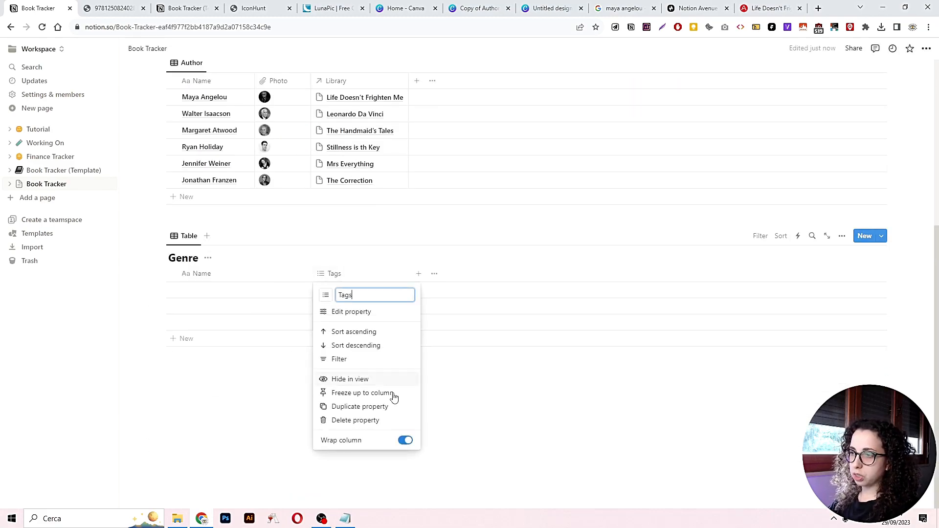
{"action": "left_click", "coordinate": [358, 419]}
{"action": "left_click", "coordinate": [459, 275]}
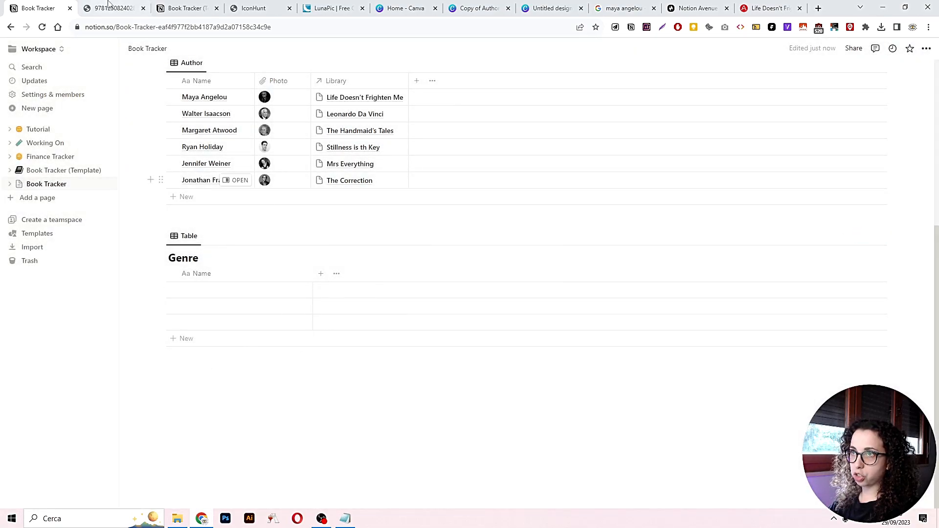
Add a relation from Library to the Book Tracker page's Genre database, also shown on Genre
{"action": "scroll", "coordinate": [339, 342], "scroll_direction": "up", "scroll_amount": 5}
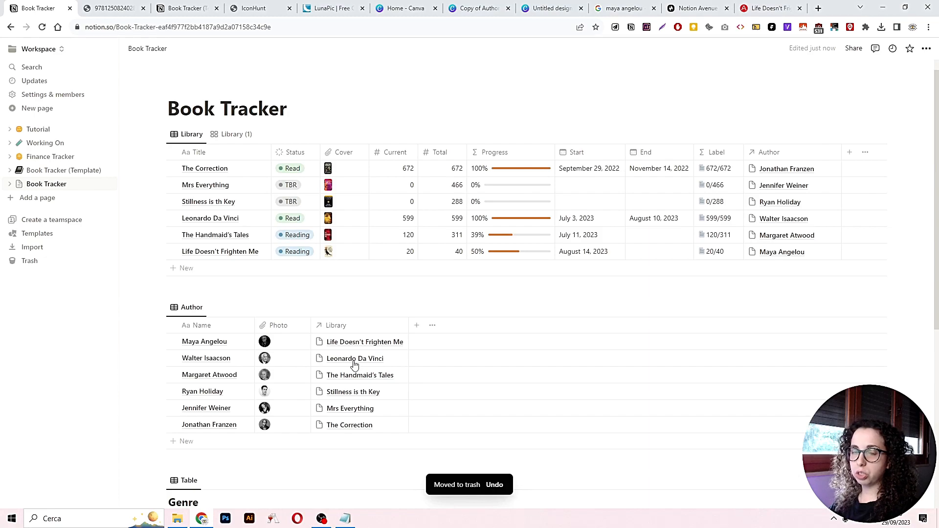
{"action": "left_click", "coordinate": [849, 152]}
{"action": "scroll", "coordinate": [834, 315], "scroll_direction": "down", "scroll_amount": 2}
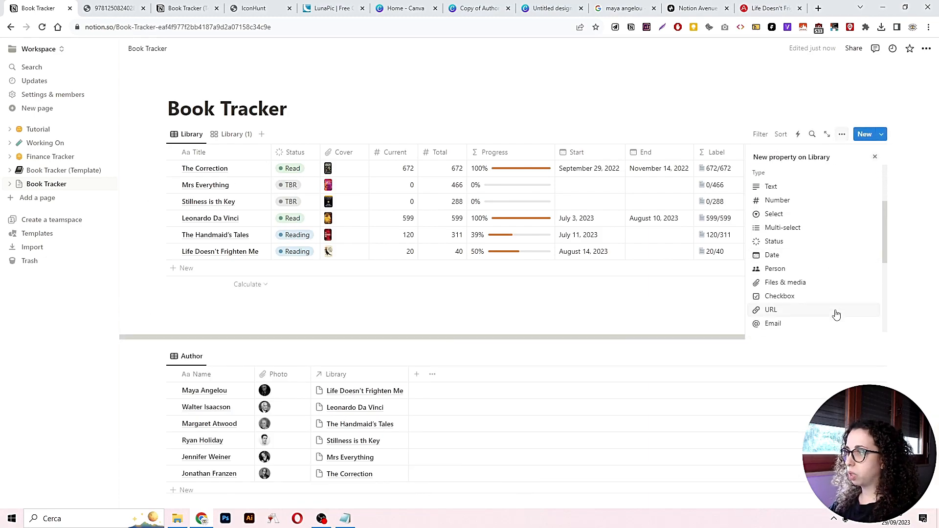
{"action": "scroll", "coordinate": [835, 315], "scroll_direction": "down", "scroll_amount": 2}
{"action": "left_click", "coordinate": [809, 314]}
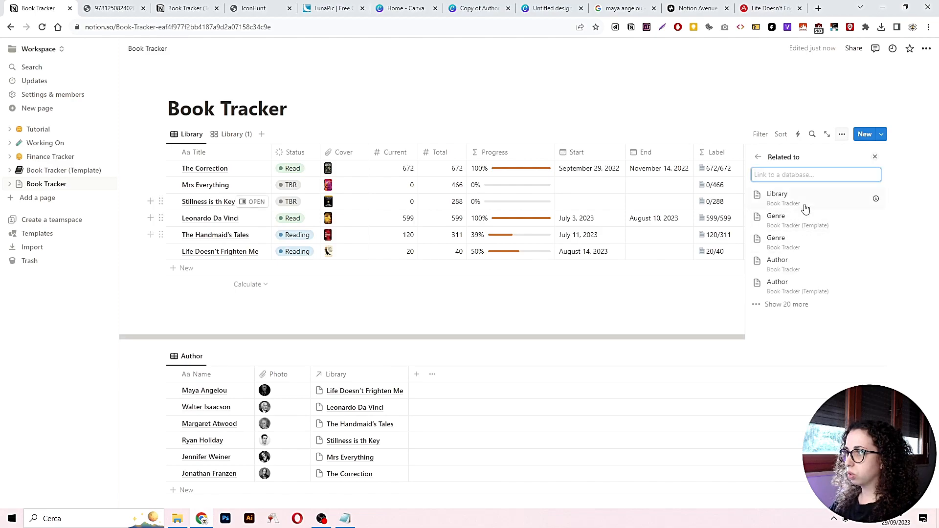
{"action": "left_click", "coordinate": [801, 247]}
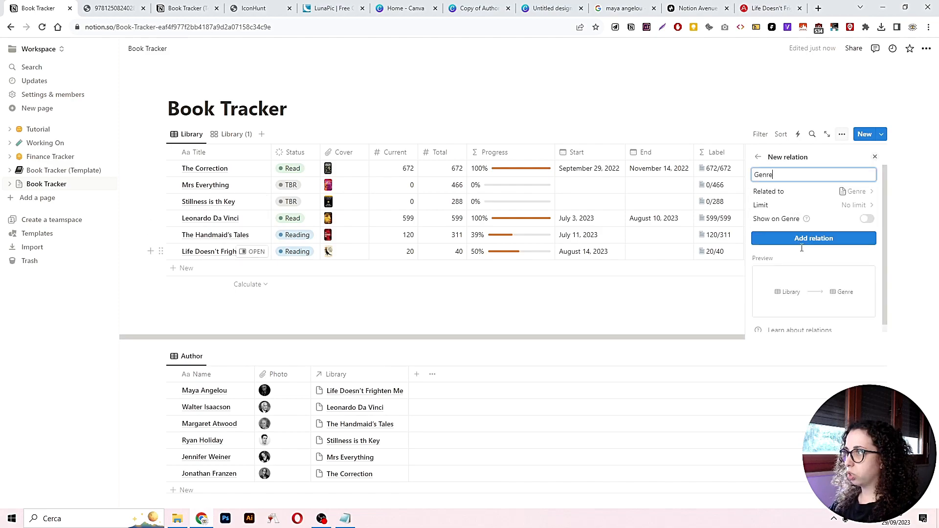
{"action": "left_click", "coordinate": [866, 219]}
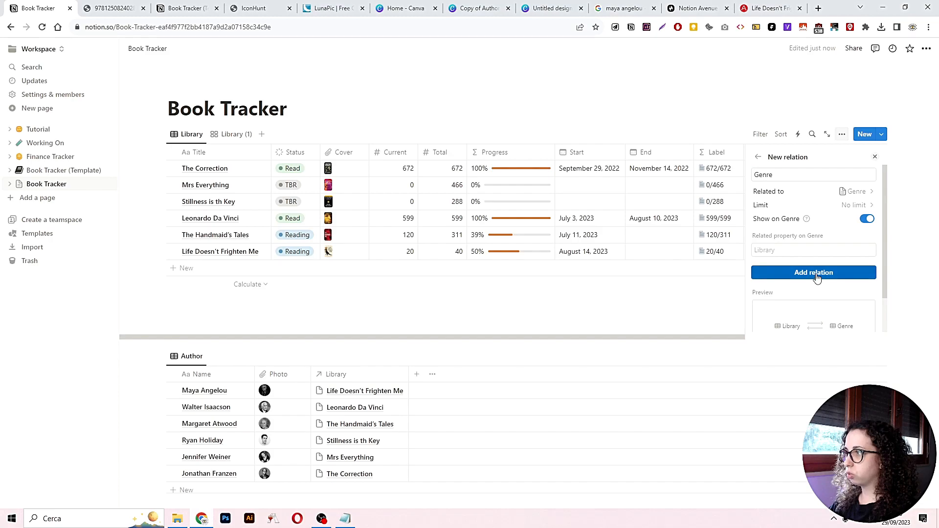
{"action": "left_click", "coordinate": [813, 272]}
{"action": "left_click", "coordinate": [671, 308]}
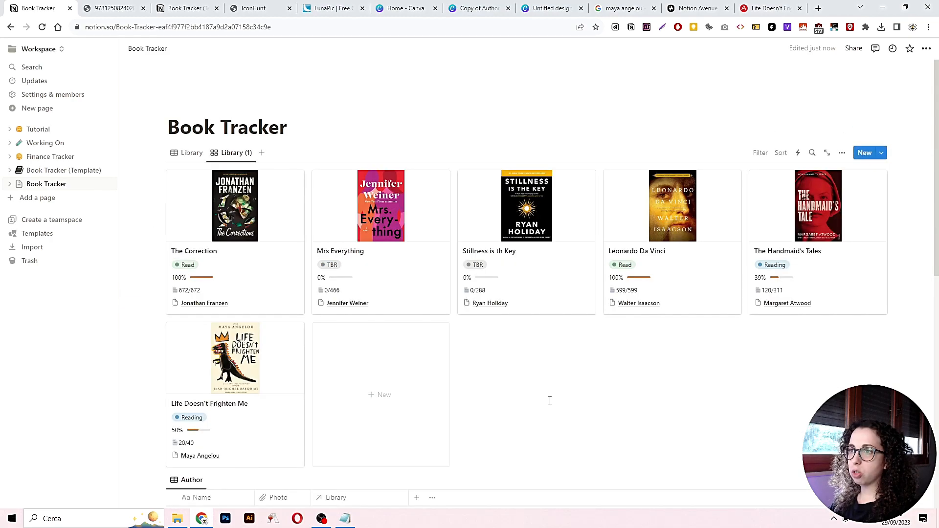
Compare the Library table and gallery views, and examine the linked books in the Author and Genre tables
{"action": "left_click", "coordinate": [189, 153]}
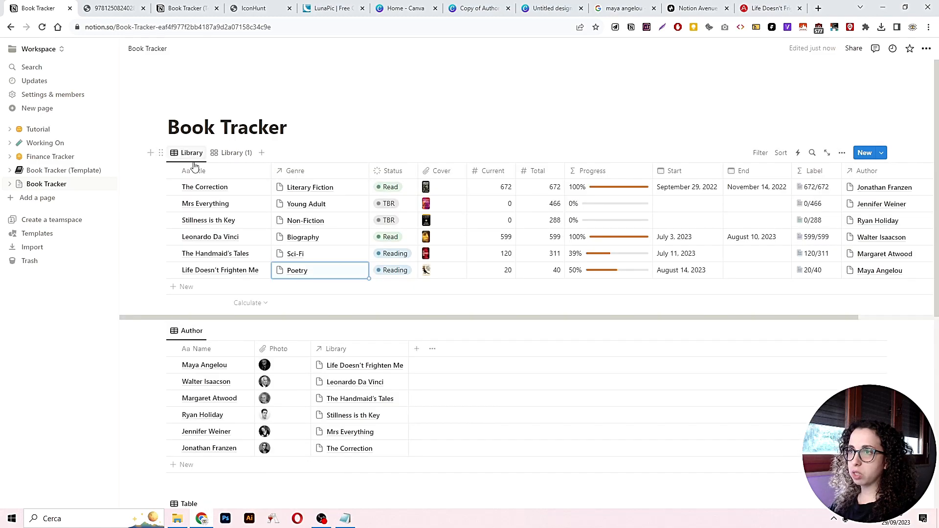
{"action": "left_click", "coordinate": [230, 153]}
{"action": "scroll", "coordinate": [406, 331], "scroll_direction": "down", "scroll_amount": 5}
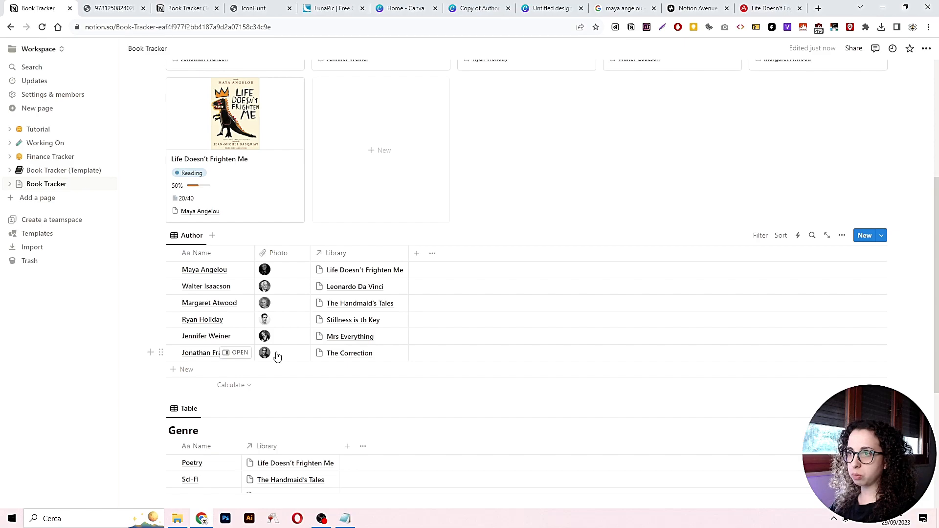
{"action": "scroll", "coordinate": [276, 356], "scroll_direction": "down", "scroll_amount": 1}
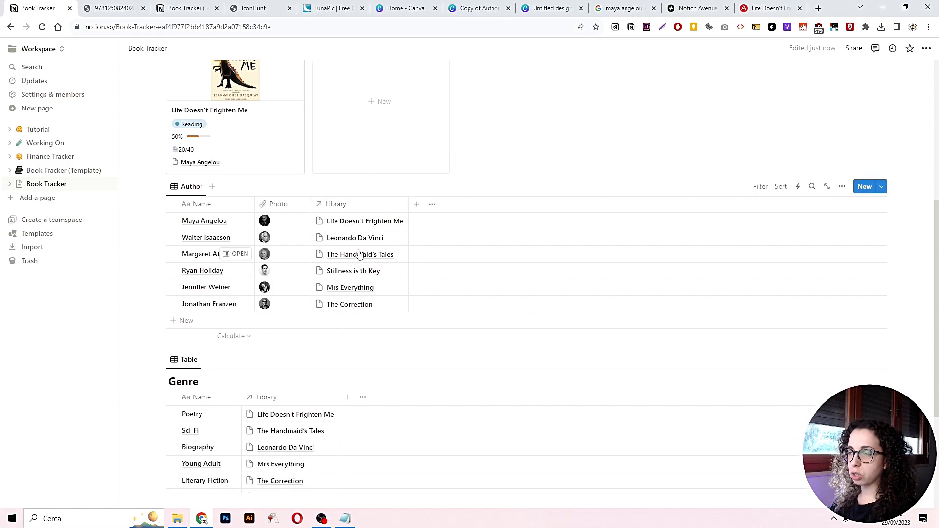
{"action": "scroll", "coordinate": [394, 230], "scroll_direction": "down", "scroll_amount": 2}
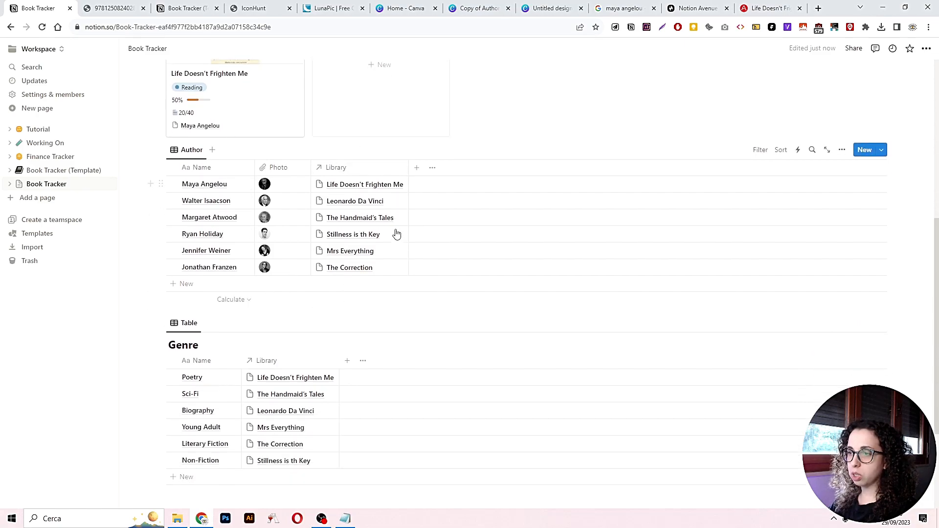
{"action": "scroll", "coordinate": [362, 353], "scroll_direction": "up", "scroll_amount": 5}
{"action": "scroll", "coordinate": [367, 193], "scroll_direction": "up", "scroll_amount": 2}
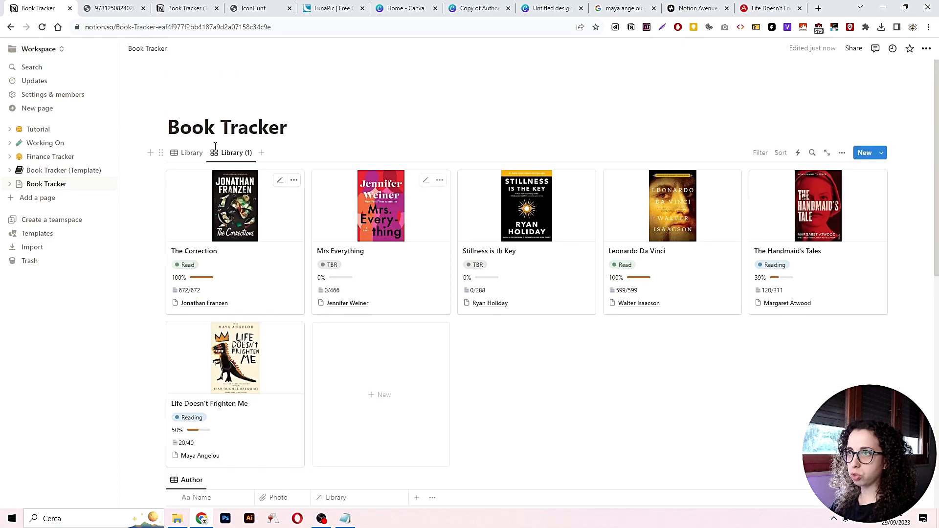
Hide the Genre database's title and rename its table view as Genre
{"action": "scroll", "coordinate": [366, 193], "scroll_direction": "down", "scroll_amount": 4}
{"action": "scroll", "coordinate": [353, 328], "scroll_direction": "down", "scroll_amount": 3}
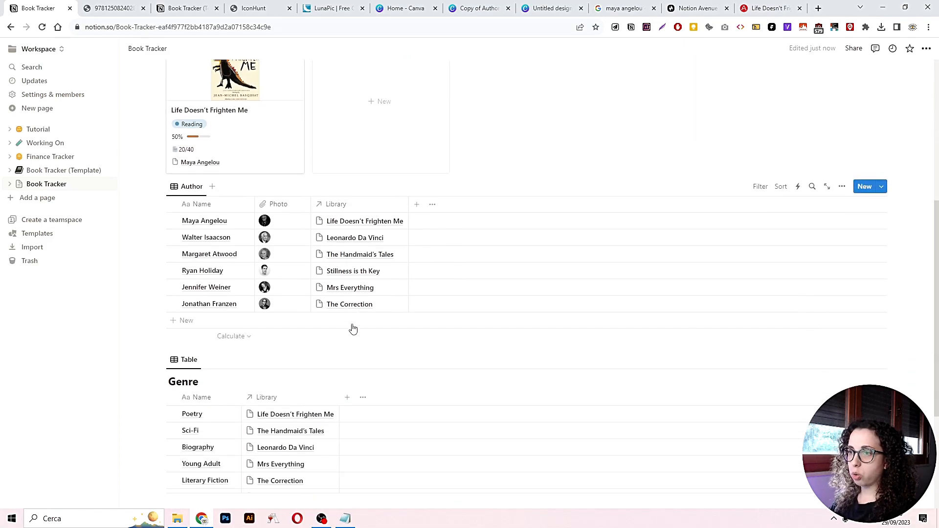
{"action": "left_click", "coordinate": [208, 334]}
{"action": "left_click", "coordinate": [216, 383]}
{"action": "left_click", "coordinate": [188, 310]}
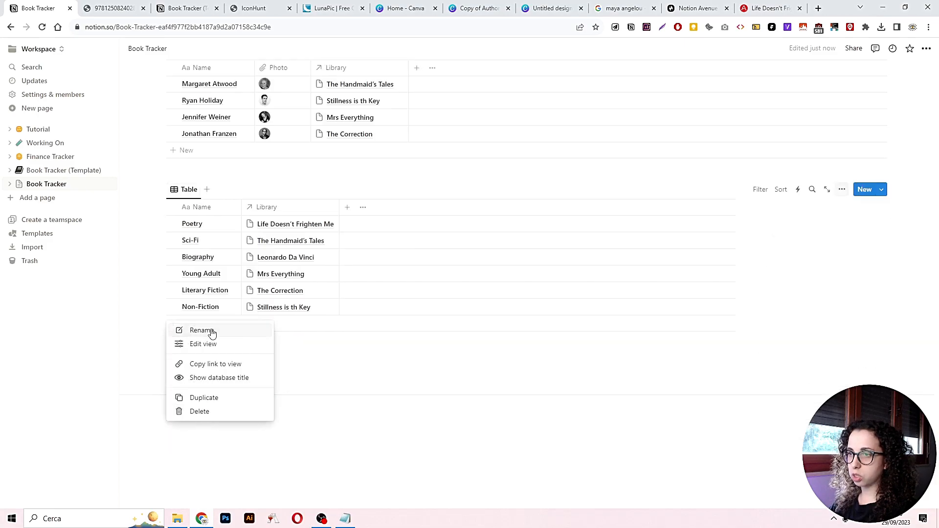
{"action": "left_click", "coordinate": [212, 332]}
{"action": "type", "text": "GEnre"}
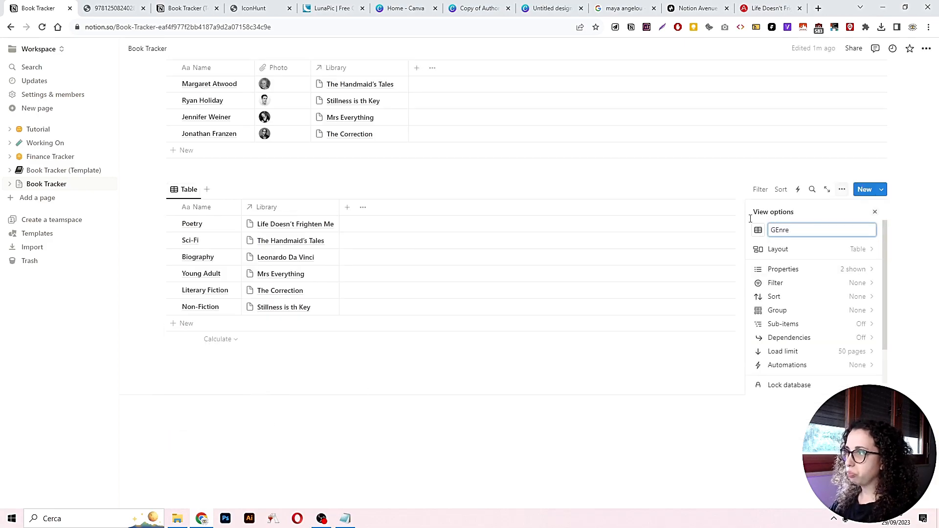
{"action": "left_click", "coordinate": [610, 427]}
Switch to IconHunt, search for "book" and copy the Notion link of the slanted solid Font Awesome 4 icon fa:book
{"action": "scroll", "coordinate": [610, 426], "scroll_direction": "up", "scroll_amount": 9}
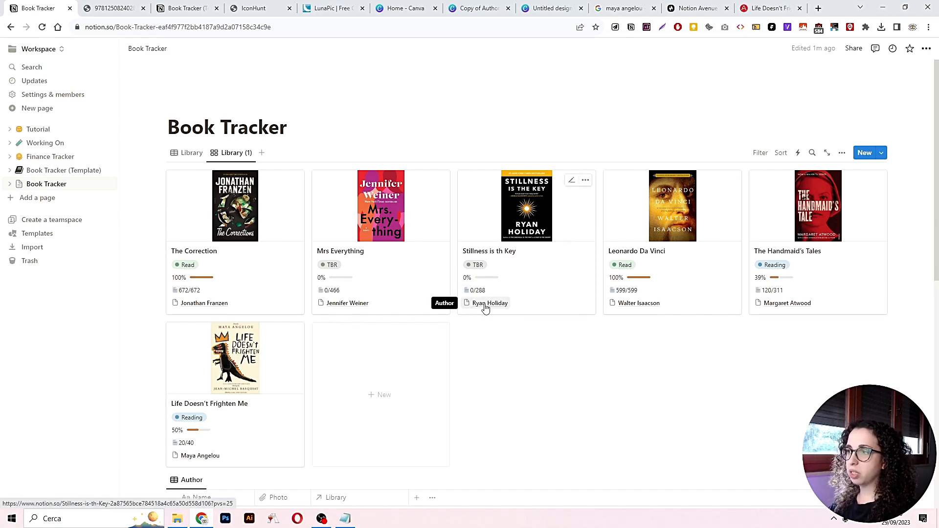
{"action": "scroll", "coordinate": [660, 377], "scroll_direction": "down", "scroll_amount": 1}
{"action": "scroll", "coordinate": [524, 298], "scroll_direction": "up", "scroll_amount": 1}
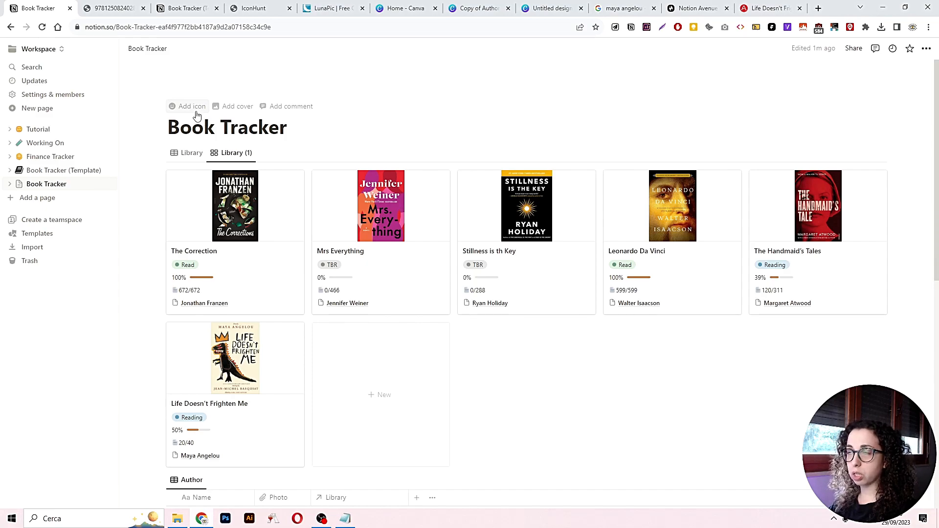
{"action": "left_click_drag", "start_coordinate": [254, 8], "coordinate": [118, 10]}
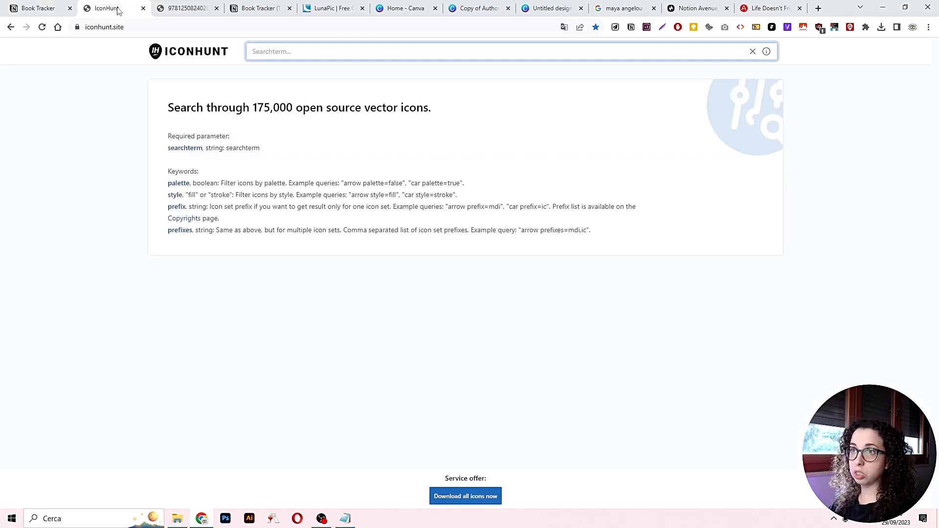
{"action": "left_click", "coordinate": [256, 49]}
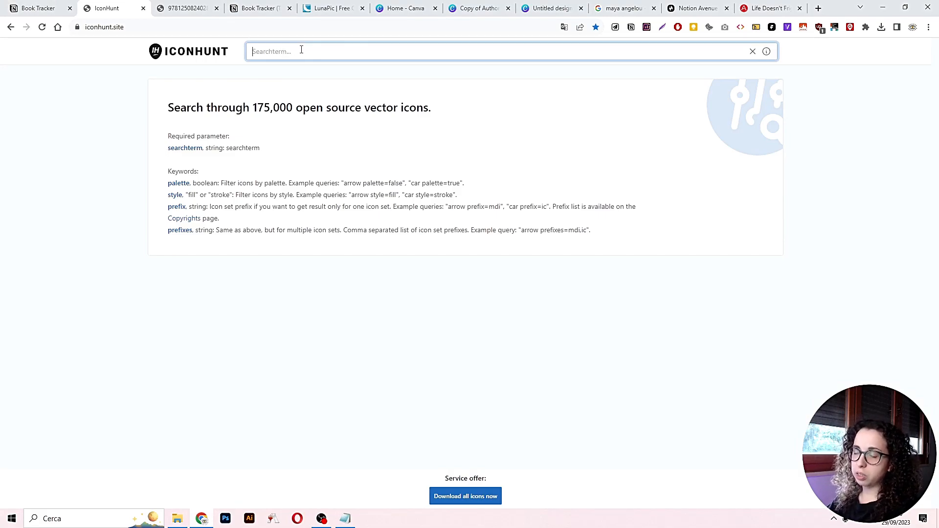
{"action": "type", "text": "book"}
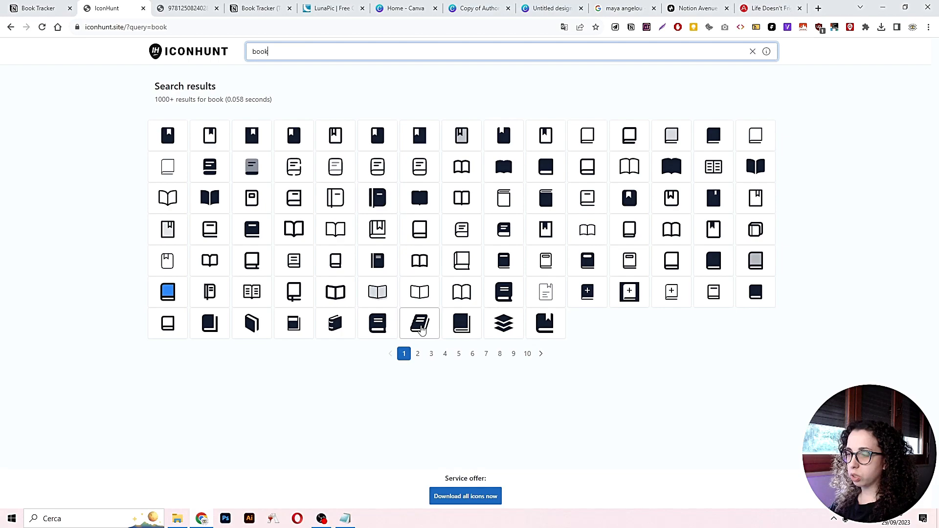
{"action": "left_click", "coordinate": [419, 324]}
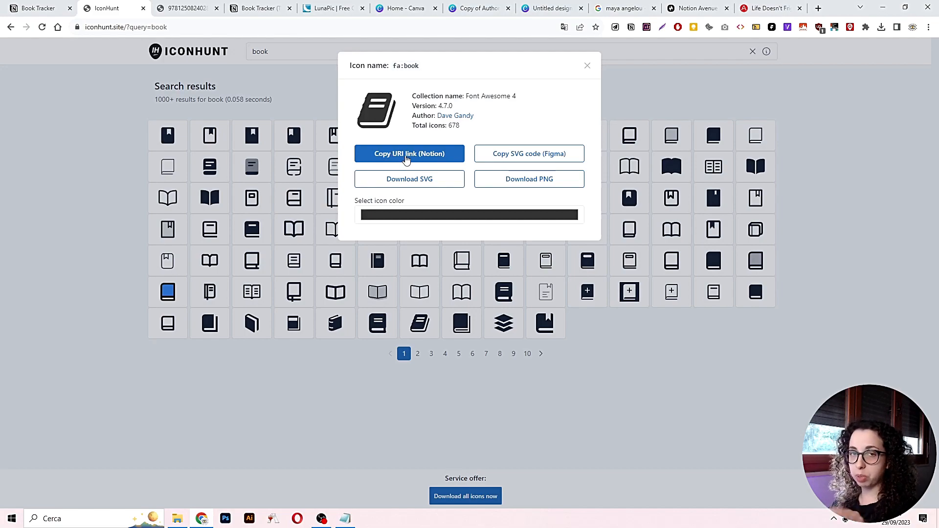
{"action": "left_click", "coordinate": [406, 159]}
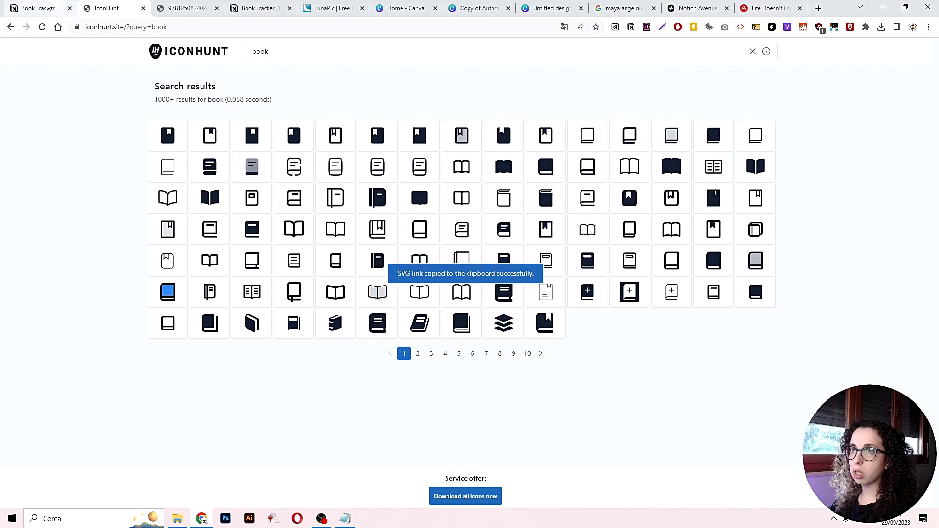
Return to Notion and set the Book Tracker page's icon to a custom image from the copied book icon link
{"action": "left_click", "coordinate": [39, 8]}
{"action": "left_click", "coordinate": [189, 105]}
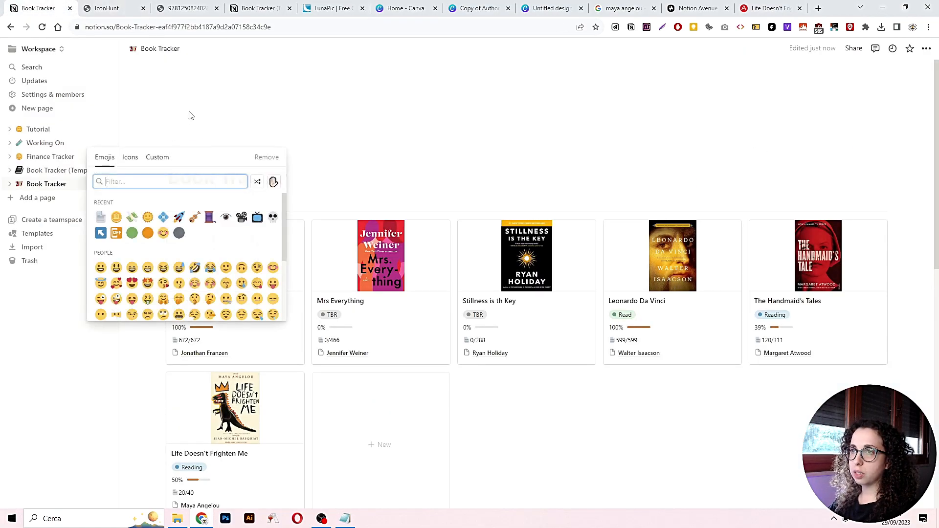
{"action": "left_click", "coordinate": [157, 158]}
{"action": "right_click", "coordinate": [148, 185]}
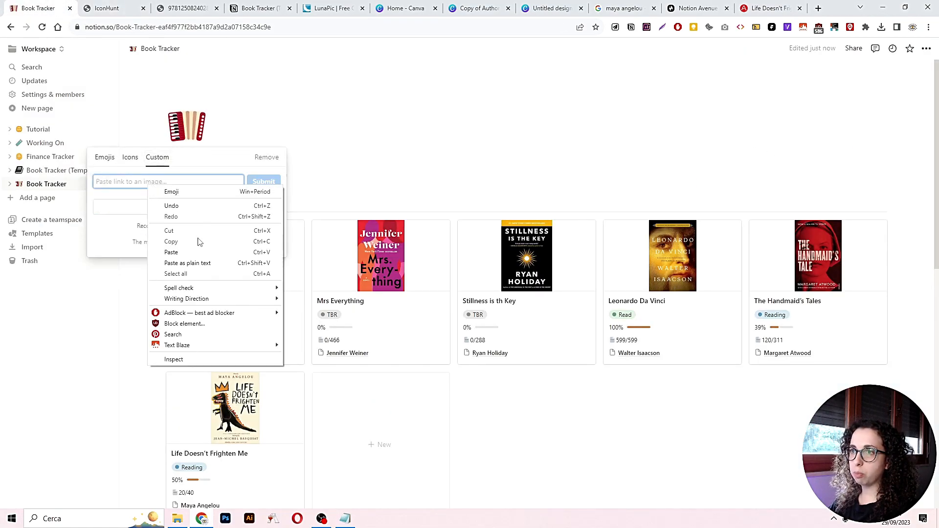
{"action": "left_click", "coordinate": [198, 250]}
{"action": "left_click", "coordinate": [264, 182]}
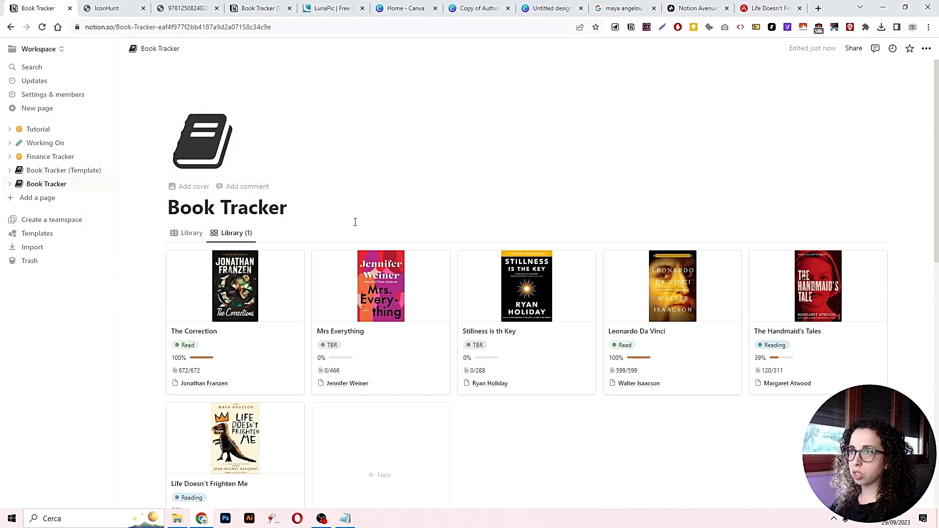
Search IconHunt for "profile", copy the Notion link of a circled solid profile icon, and return to the Book Tracker page
{"action": "scroll", "coordinate": [243, 288], "scroll_direction": "down", "scroll_amount": 3}
{"action": "scroll", "coordinate": [243, 288], "scroll_direction": "down", "scroll_amount": 3}
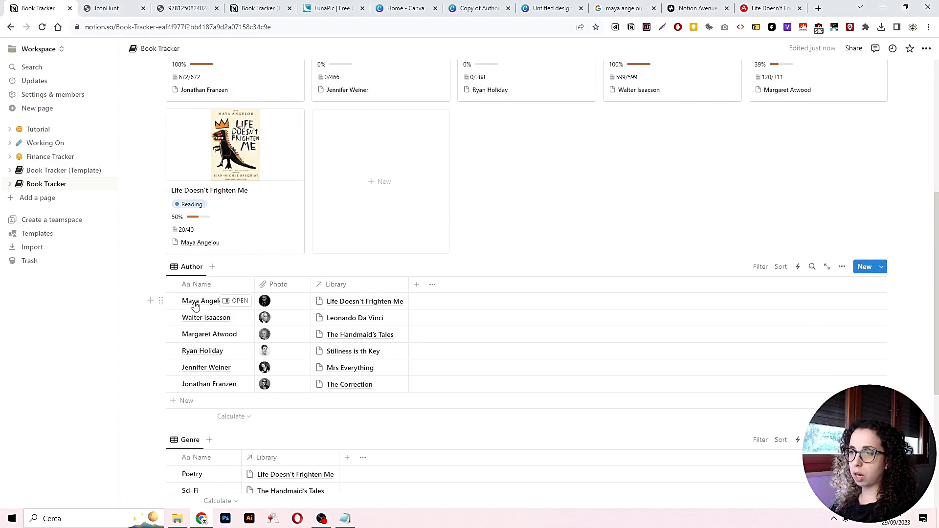
{"action": "left_click", "coordinate": [97, 5]}
{"action": "left_click", "coordinate": [293, 52]}
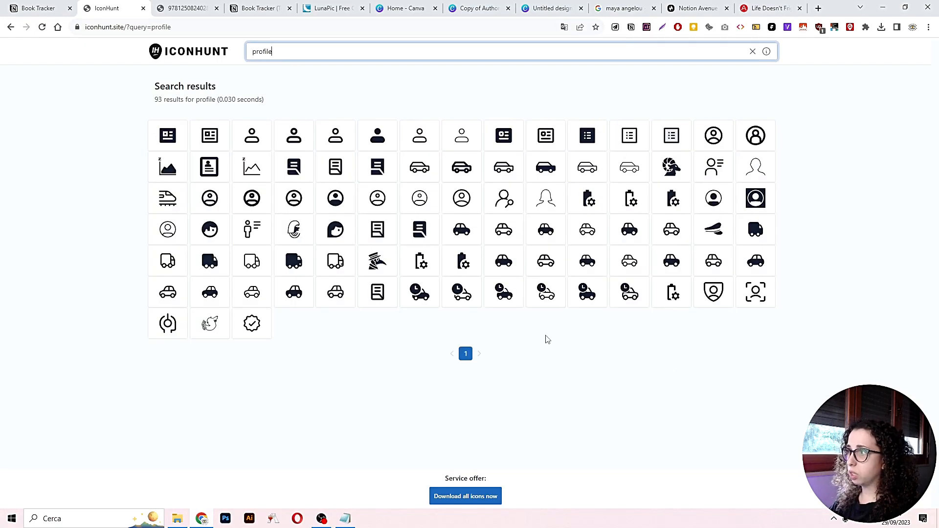
{"action": "left_click", "coordinate": [335, 198]}
{"action": "left_click", "coordinate": [383, 155]}
{"action": "left_click", "coordinate": [29, 6]}
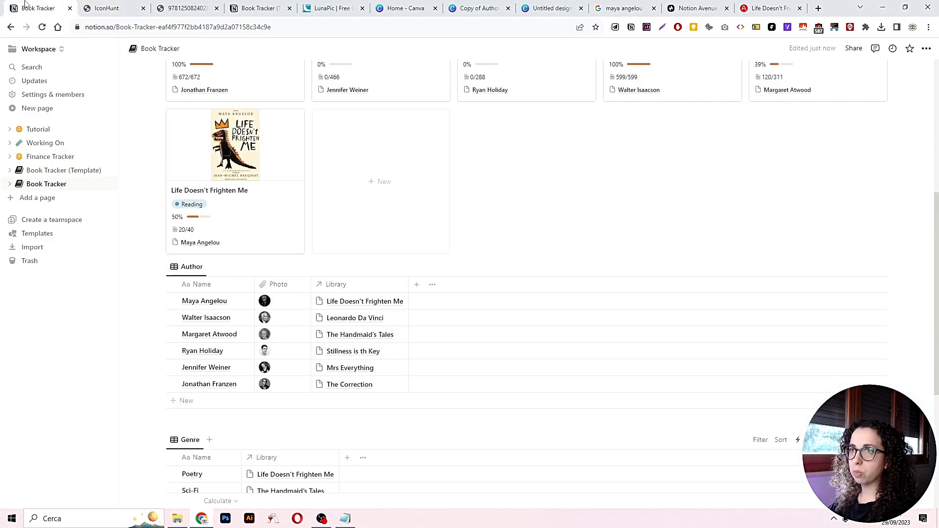
Create a new template in the Author database titled Author
{"action": "mouse_move", "coordinate": [236, 307]}
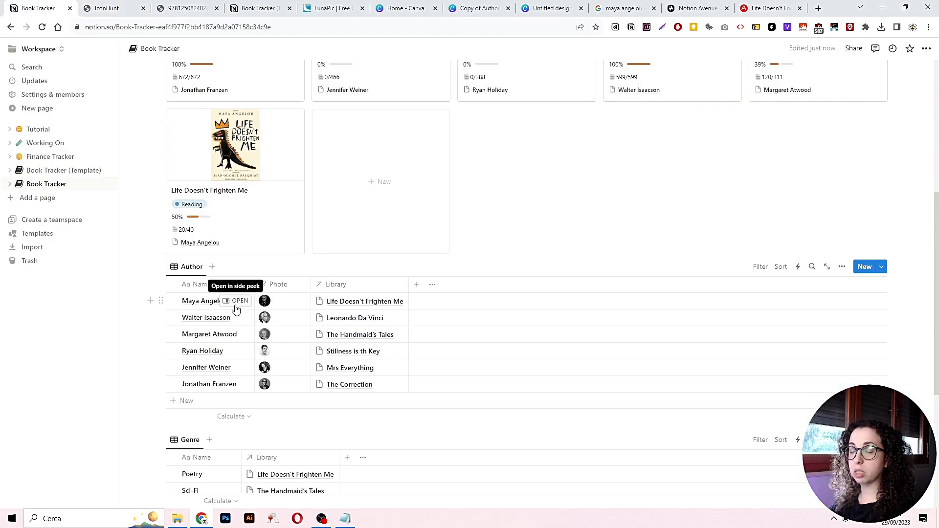
{"action": "left_click", "coordinate": [882, 269]}
{"action": "left_click", "coordinate": [807, 329]}
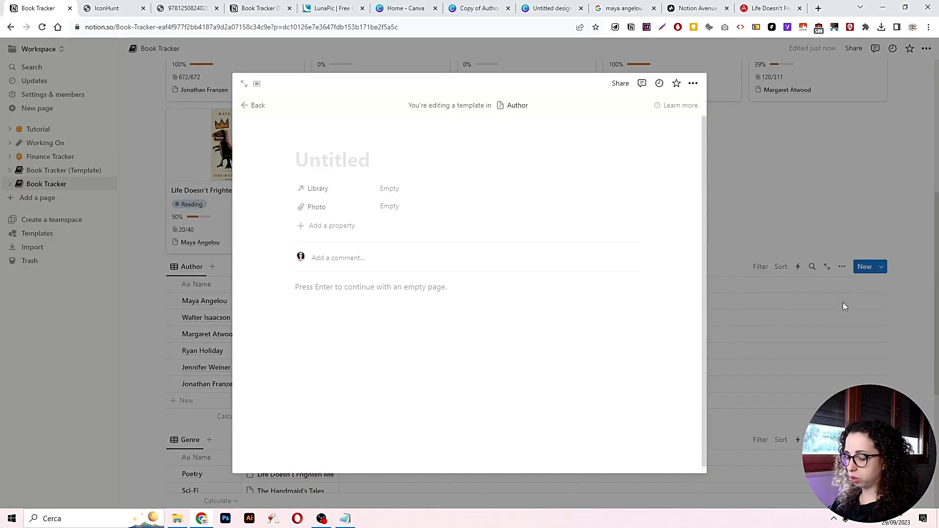
{"action": "type", "text": "Author"}
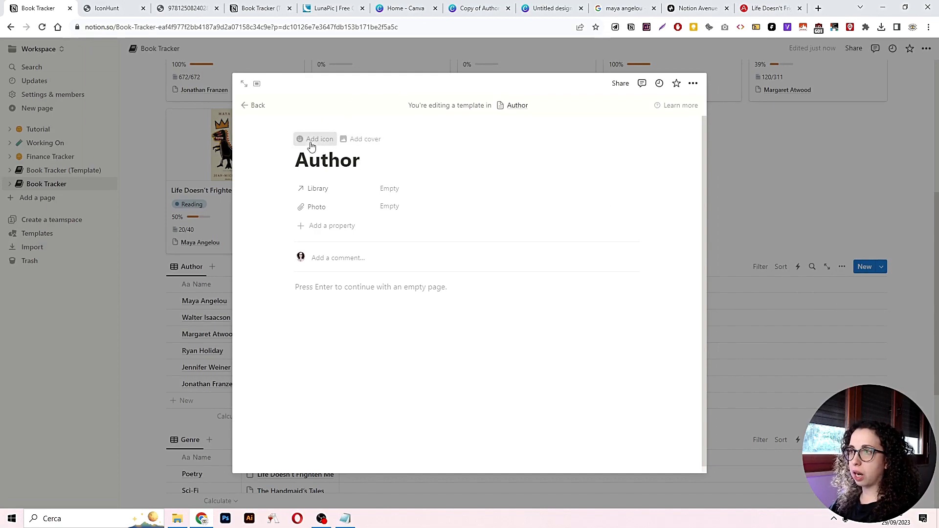
Set the Author template's icon to a custom image from the copied profile icon link and close the template
{"action": "left_click", "coordinate": [311, 140]}
{"action": "left_click", "coordinate": [313, 198]}
{"action": "left_click", "coordinate": [286, 214]}
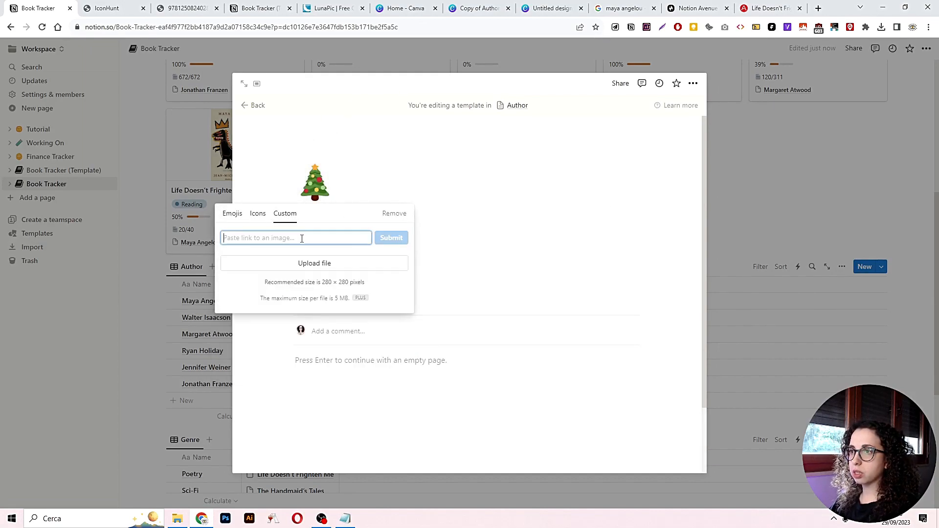
{"action": "right_click", "coordinate": [307, 237]}
{"action": "left_click", "coordinate": [346, 305]}
{"action": "left_click", "coordinate": [386, 236]}
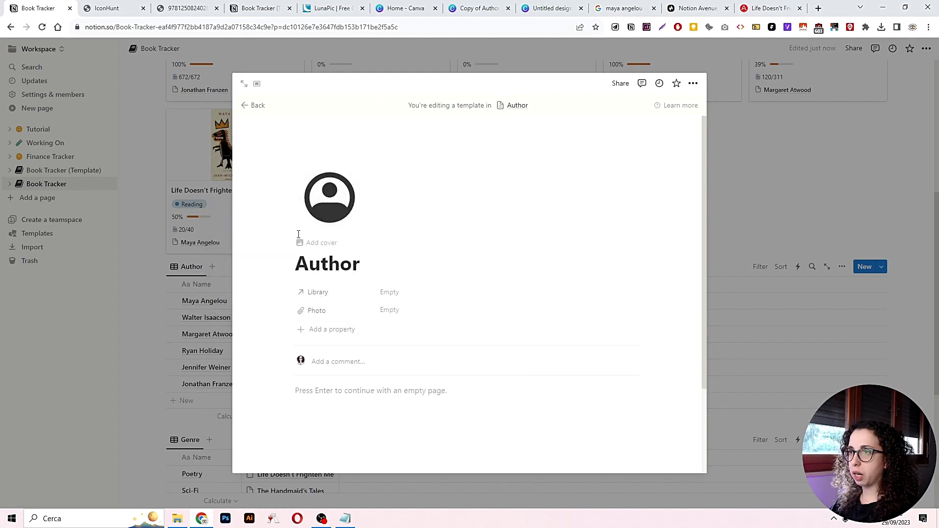
{"action": "left_click", "coordinate": [839, 224]}
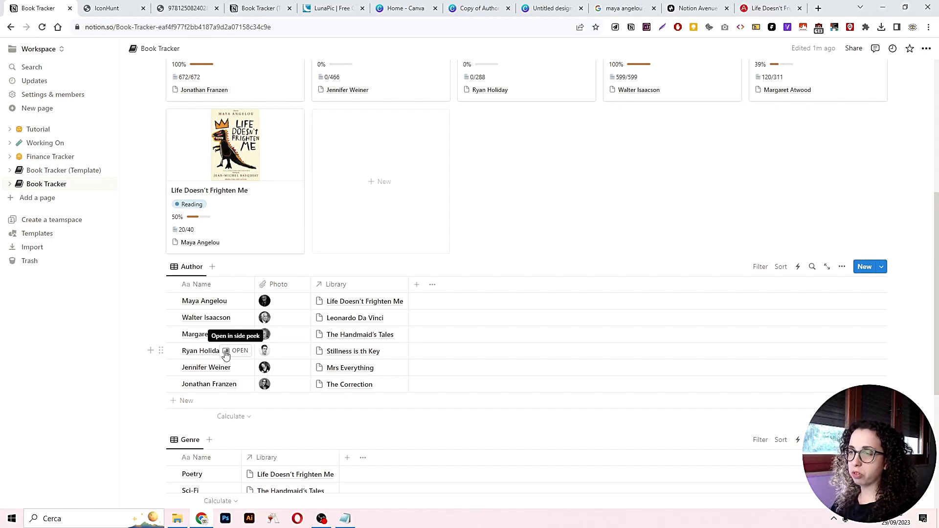
Apply the Author template to each of the six author pages, going through them in table order, and close the side peek
{"action": "left_click", "coordinate": [229, 301]}
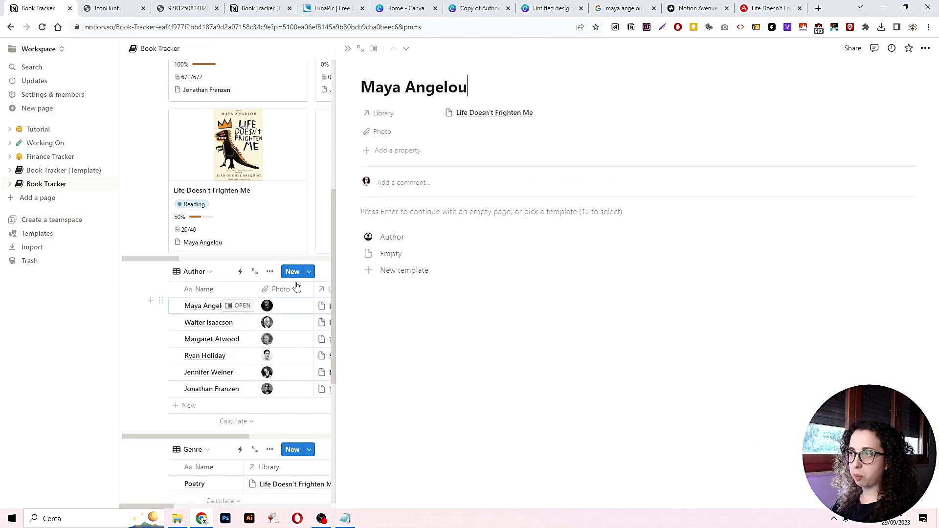
{"action": "left_click", "coordinate": [465, 238]}
{"action": "left_click", "coordinate": [406, 48]}
{"action": "left_click", "coordinate": [437, 237]}
{"action": "left_click", "coordinate": [408, 48]}
{"action": "left_click", "coordinate": [410, 237]}
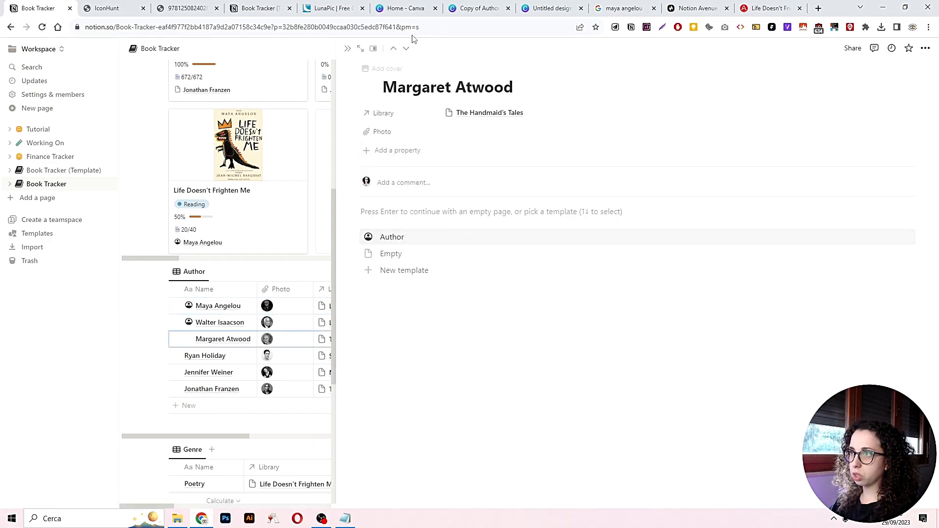
{"action": "left_click", "coordinate": [407, 48]}
{"action": "left_click", "coordinate": [419, 236]}
{"action": "left_click", "coordinate": [405, 48]}
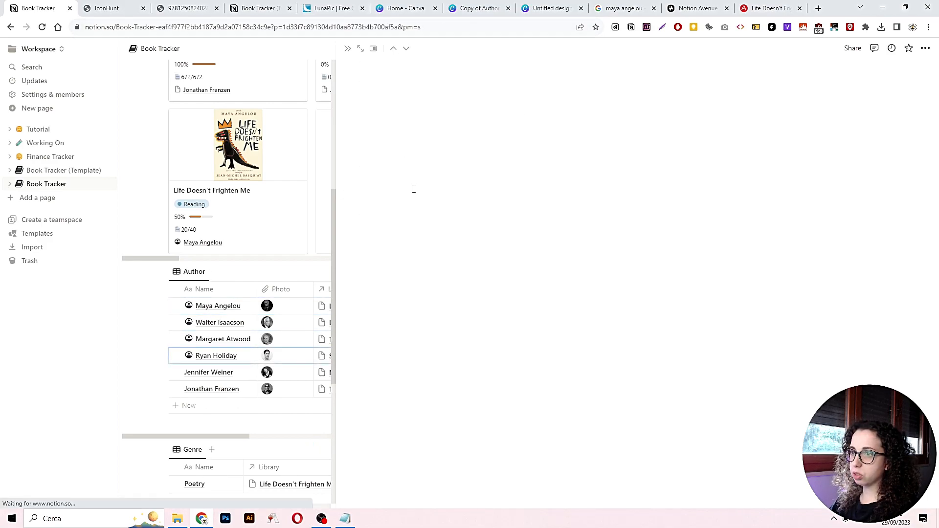
{"action": "left_click", "coordinate": [392, 237]}
{"action": "left_click", "coordinate": [405, 49]}
{"action": "left_click", "coordinate": [414, 243]}
{"action": "left_click", "coordinate": [273, 270]}
Create a new template in the Library database titled New Book
{"action": "scroll", "coordinate": [215, 294], "scroll_direction": "up", "scroll_amount": 6}
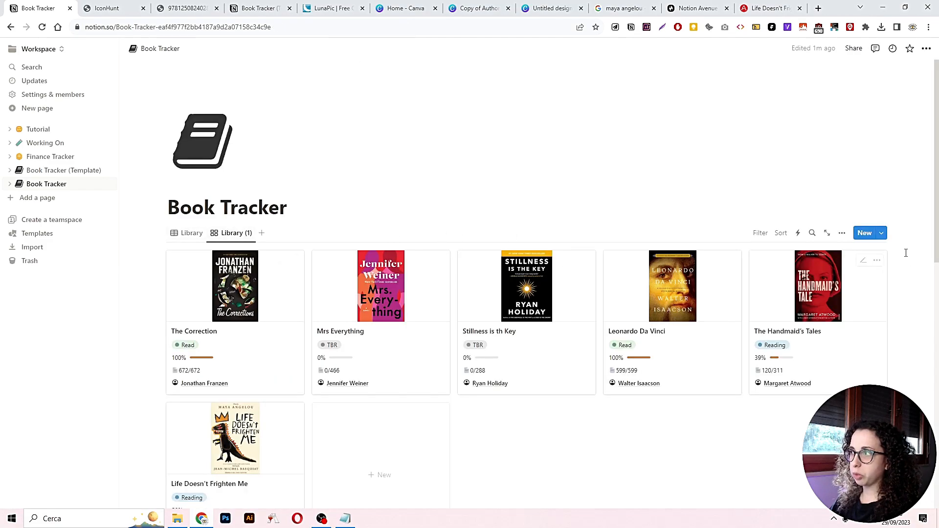
{"action": "left_click", "coordinate": [881, 233]}
{"action": "left_click", "coordinate": [801, 296]}
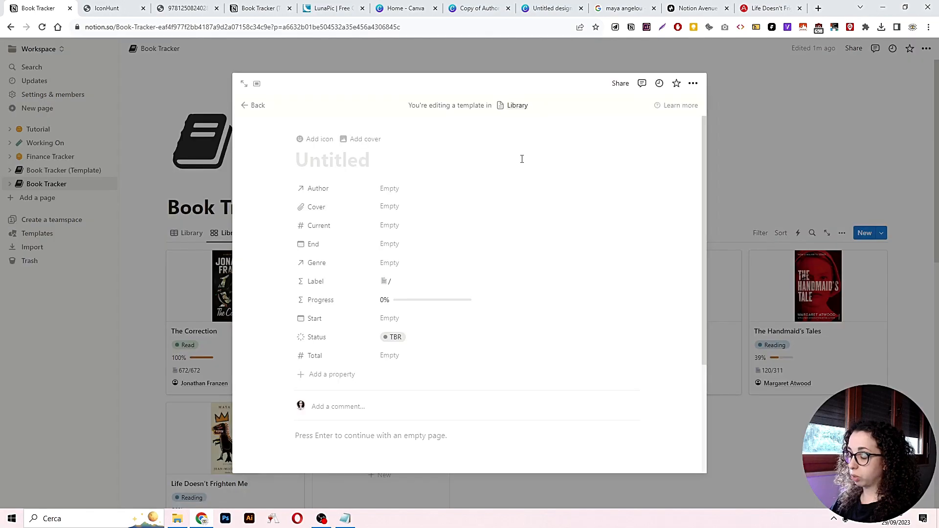
{"action": "type", "text": "New Book"}
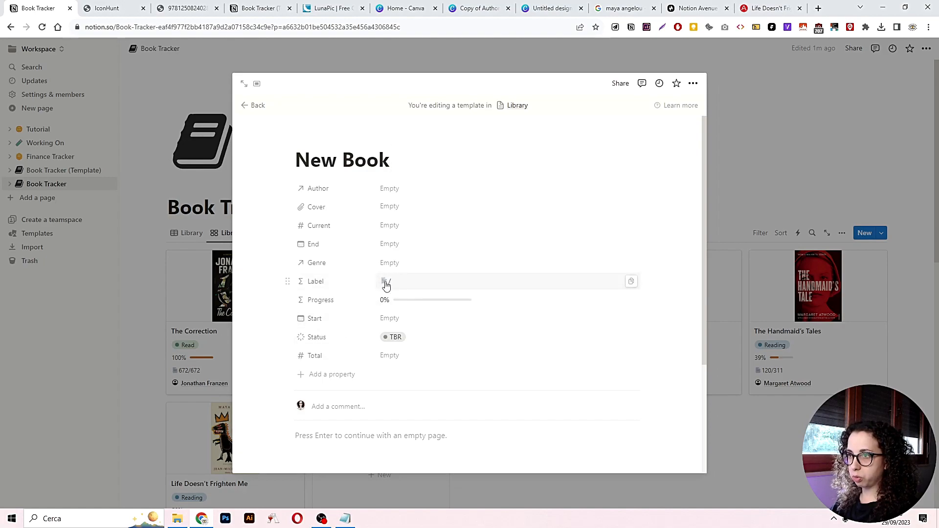
Set Current and Total to 0 in the New Book template and move the Total property directly below Current
{"action": "left_click", "coordinate": [393, 226]}
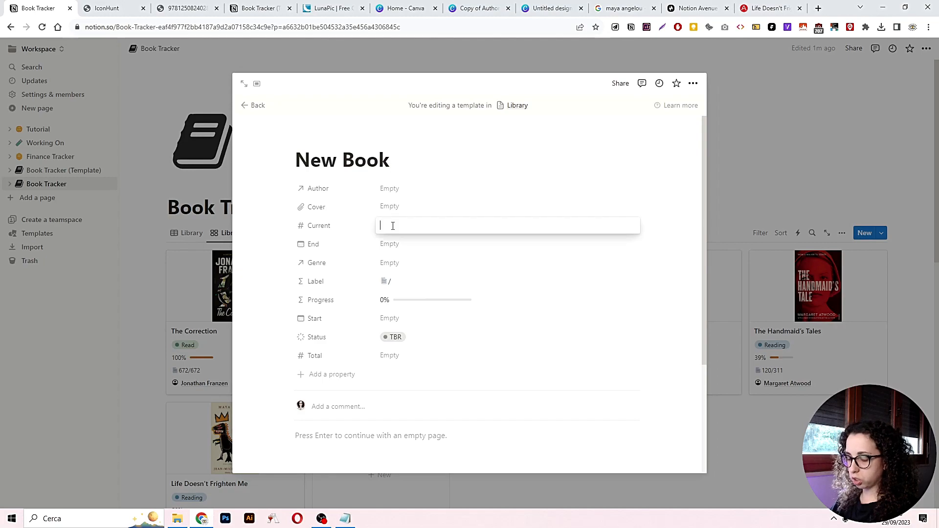
{"action": "type", "text": "0"}
{"action": "key", "text": "Return"}
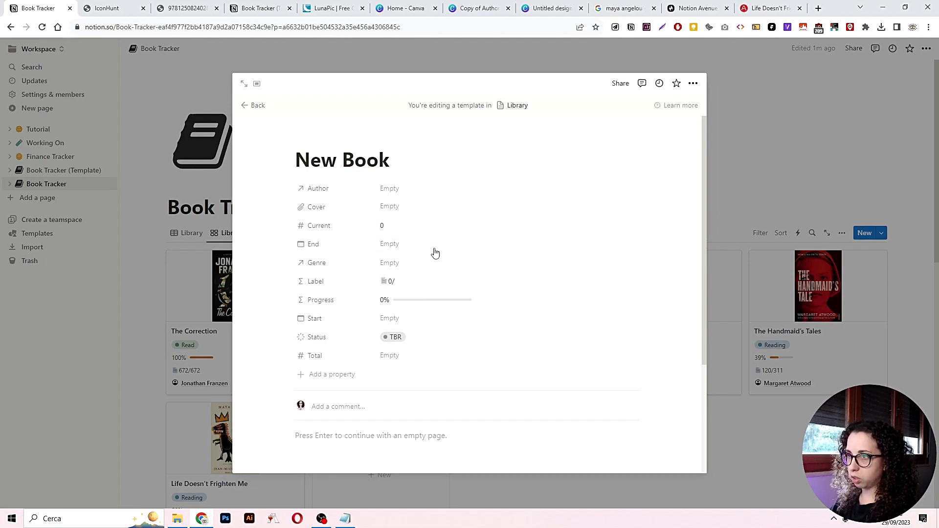
{"action": "left_click", "coordinate": [394, 360]}
{"action": "type", "text": "0"}
{"action": "key", "text": "Return"}
{"action": "left_click_drag", "start_coordinate": [287, 355], "coordinate": [308, 250]}
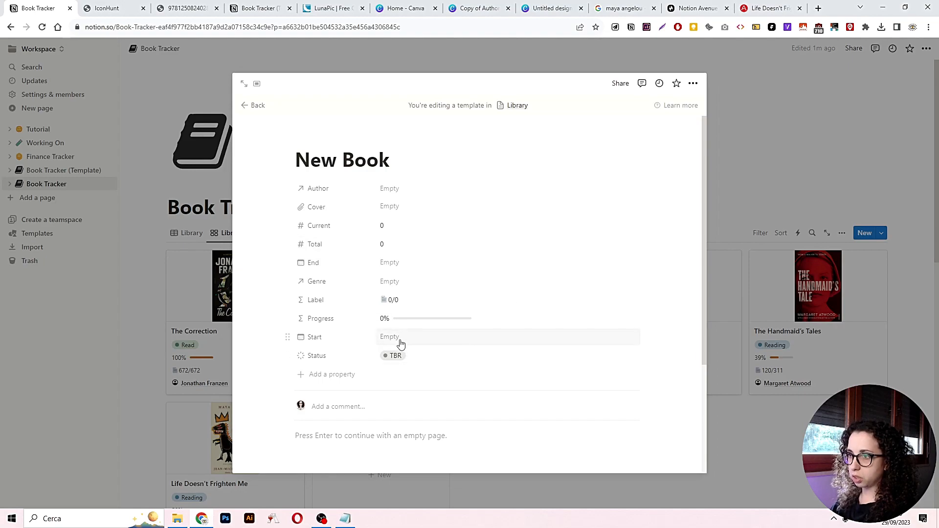
{"action": "mouse_move", "coordinate": [319, 146]}
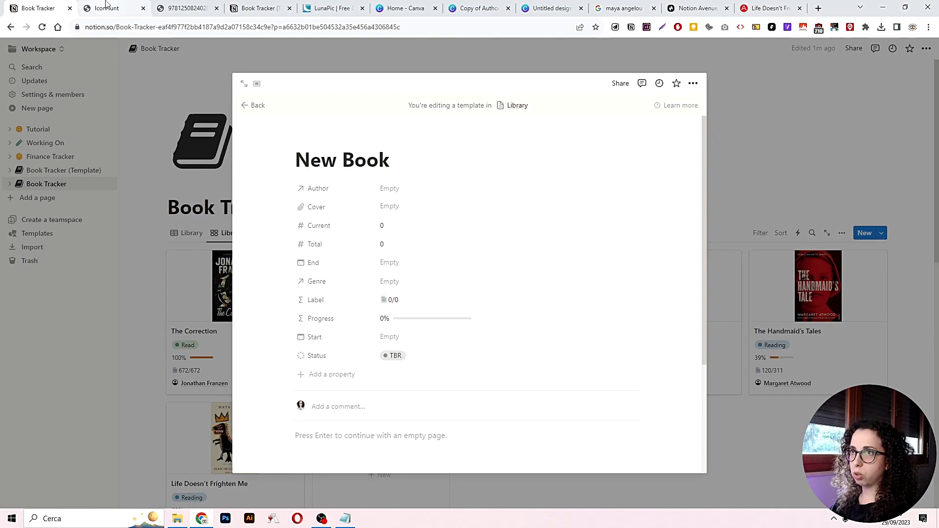
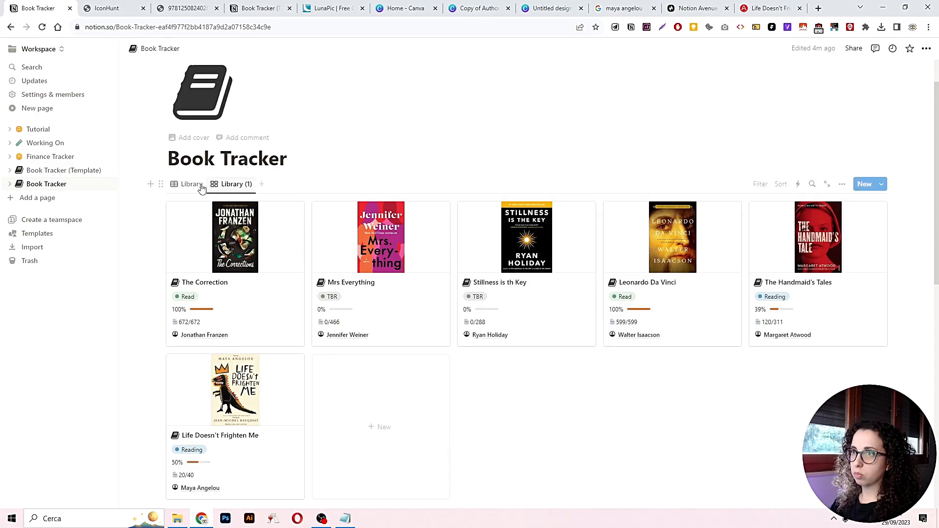
Switch the Library to its table view and widen the Title column so the longest book title fits on one line
{"action": "left_click", "coordinate": [198, 181]}
{"action": "scroll", "coordinate": [438, 164], "scroll_direction": "down", "scroll_amount": 7}
{"action": "scroll", "coordinate": [208, 312], "scroll_direction": "up", "scroll_amount": 6}
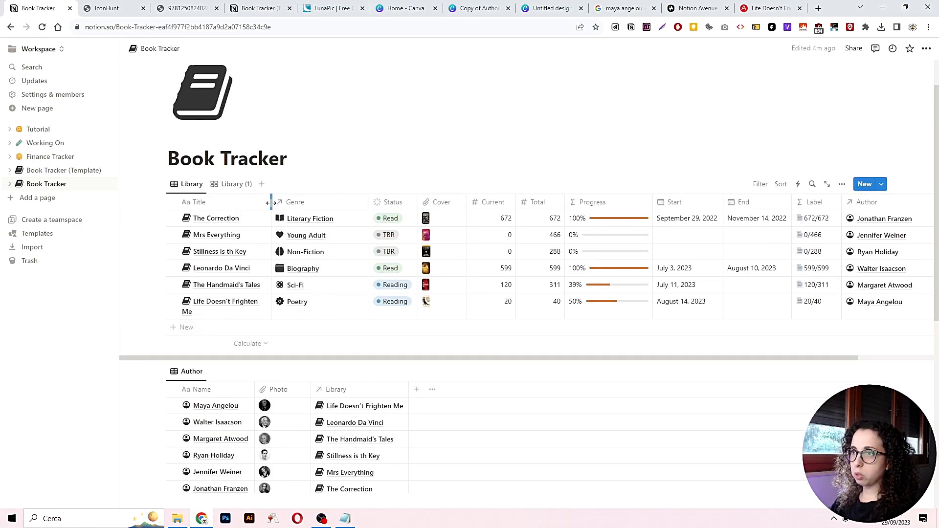
{"action": "left_click_drag", "start_coordinate": [271, 203], "coordinate": [284, 202]}
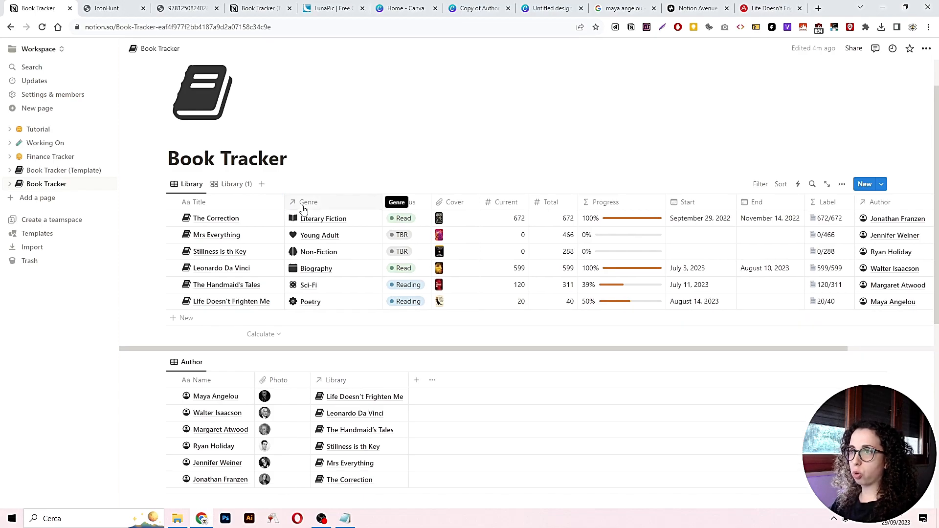
Replace the default relation icon of the Library table's Genre property with the stacked layers icon
{"action": "left_click", "coordinate": [293, 203]}
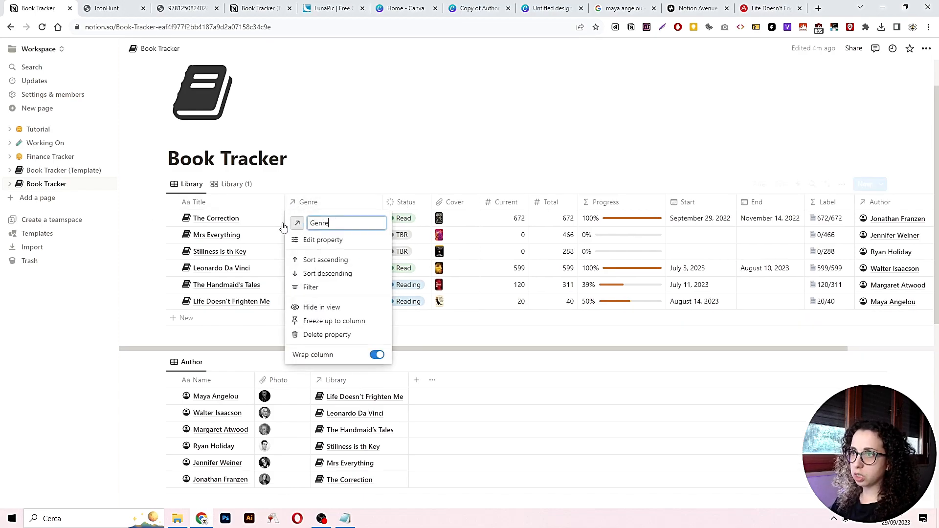
{"action": "left_click", "coordinate": [290, 169]}
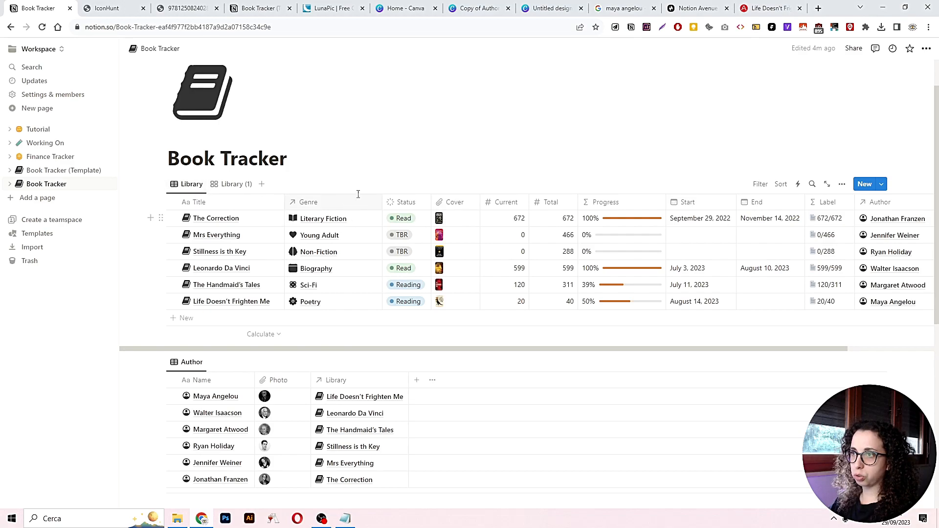
{"action": "left_click", "coordinate": [301, 205]}
{"action": "left_click", "coordinate": [297, 223]}
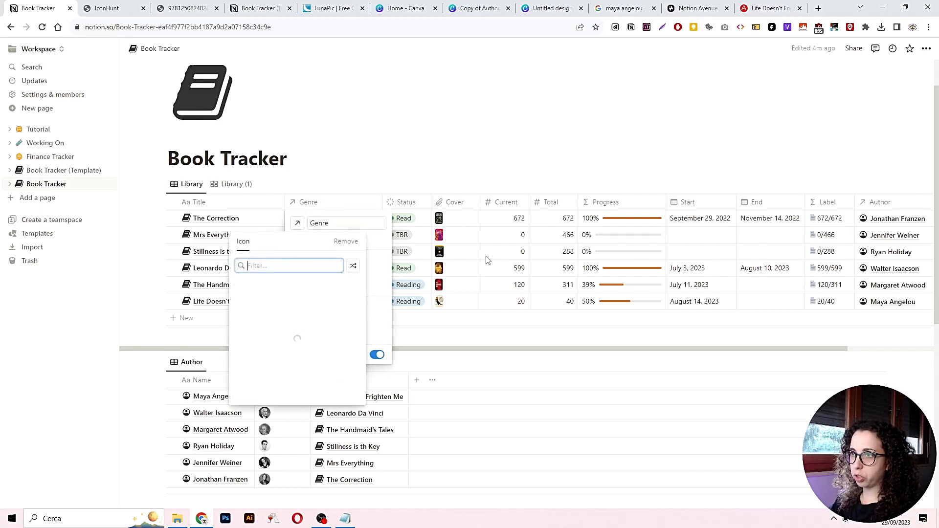
{"action": "type", "text": "book"}
{"action": "key", "text": "Return"}
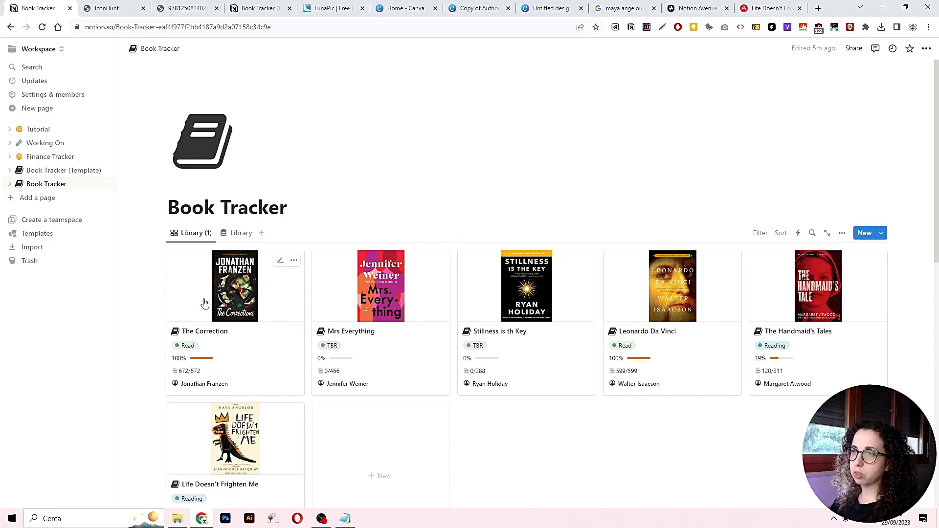
Rename the Library gallery view to All and give it the stacked discs icon
{"action": "scroll", "coordinate": [324, 392], "scroll_direction": "down", "scroll_amount": 1}
{"action": "scroll", "coordinate": [321, 398], "scroll_direction": "up", "scroll_amount": 1}
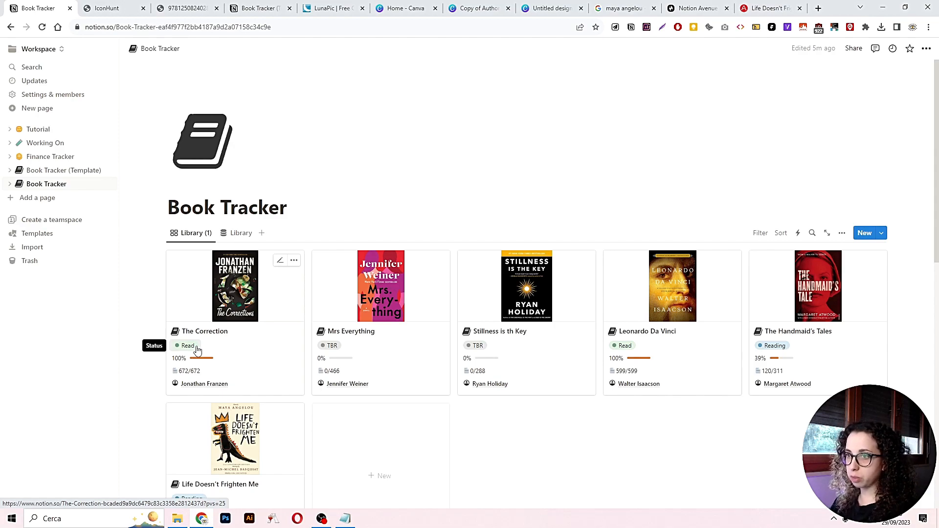
{"action": "left_click", "coordinate": [189, 240]}
{"action": "left_click", "coordinate": [206, 253]}
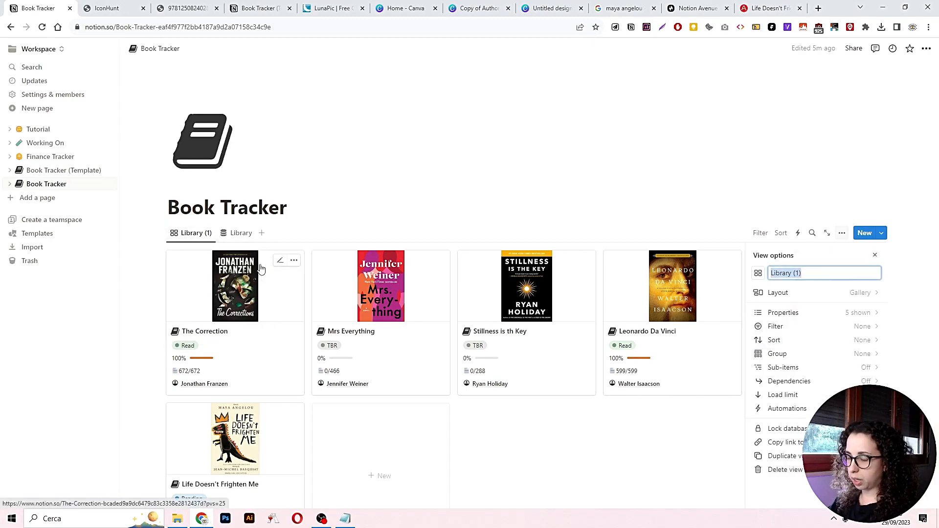
{"action": "type", "text": "All"}
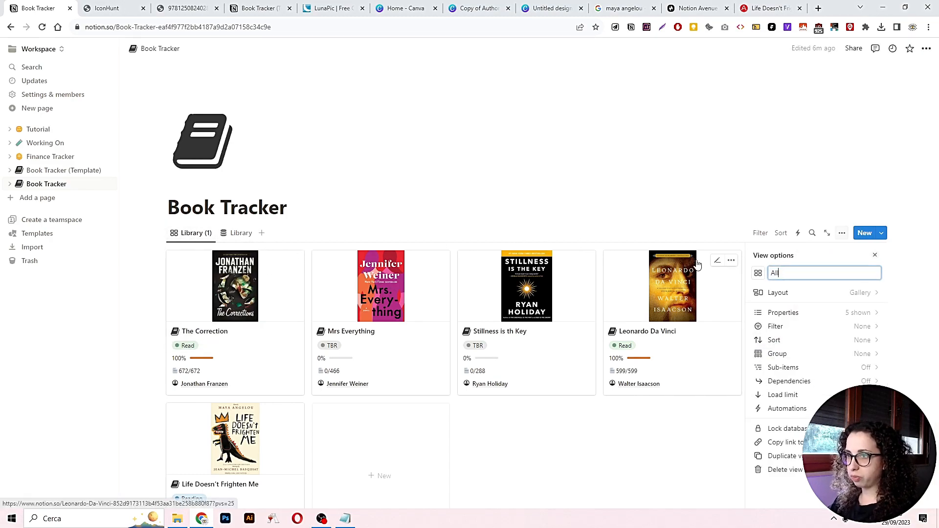
{"action": "left_click", "coordinate": [757, 273]}
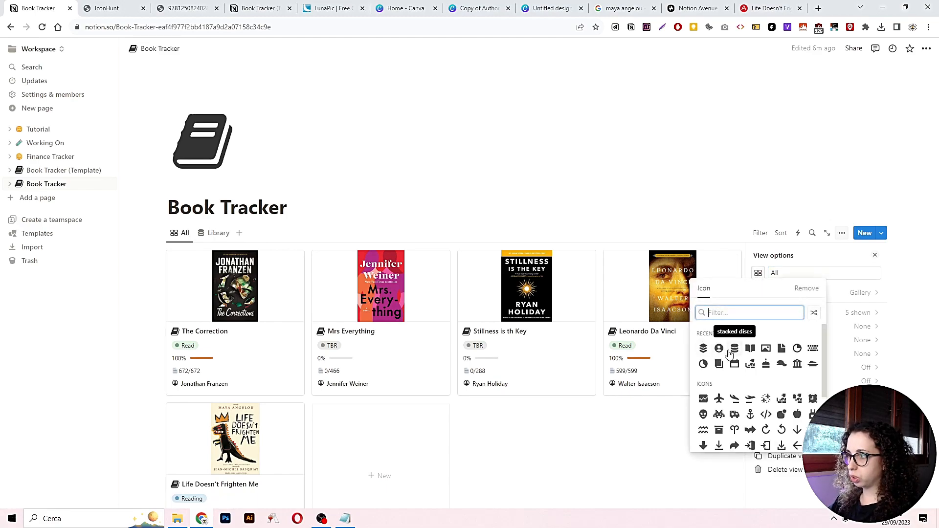
{"action": "left_click", "coordinate": [734, 348]}
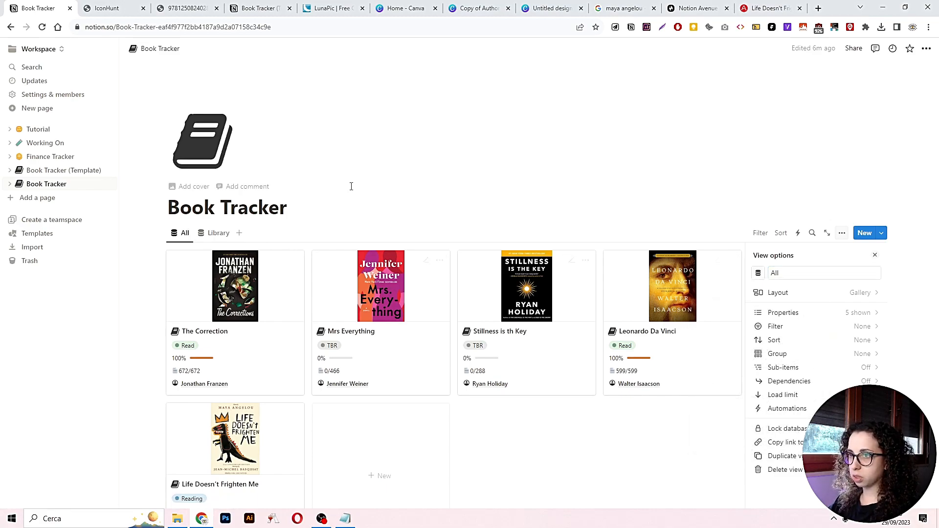
Duplicate the All gallery view, name the copy TBR and move it to the first place among the views
{"action": "left_click", "coordinate": [181, 243]}
{"action": "left_click", "coordinate": [210, 319]}
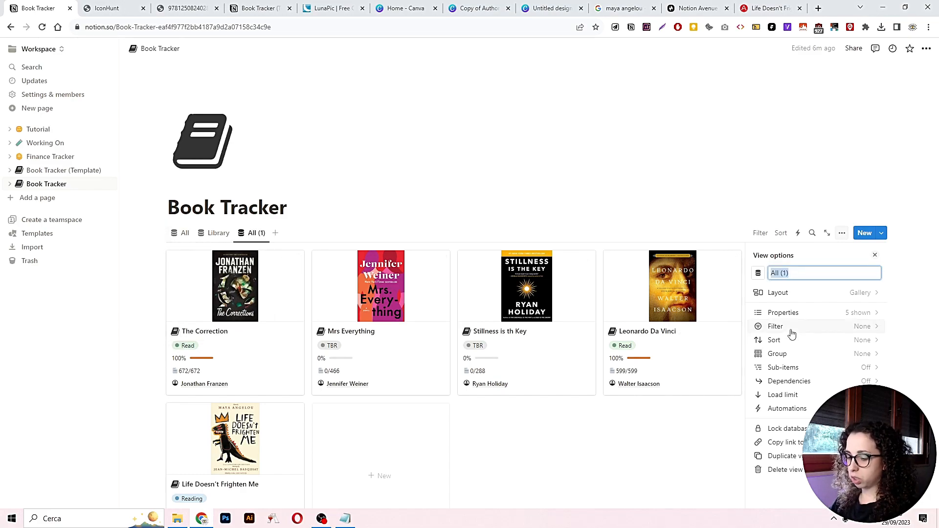
{"action": "type", "text": "TBR"}
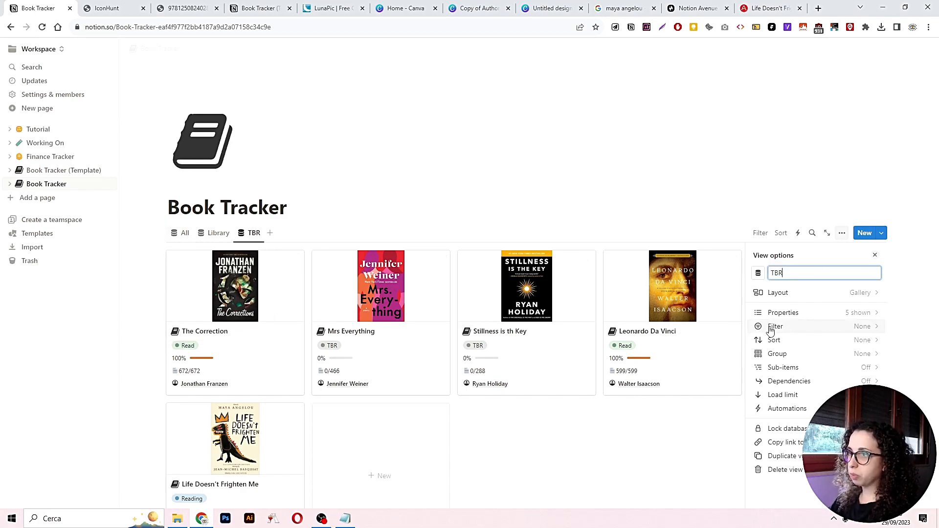
{"action": "left_click", "coordinate": [289, 210]}
{"action": "left_click_drag", "start_coordinate": [251, 234], "coordinate": [182, 243]}
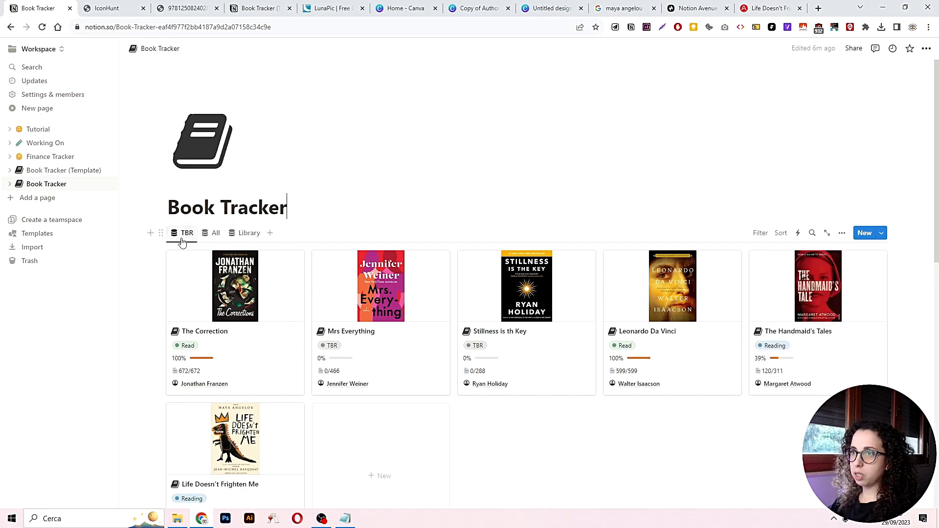
Filter the TBR view by Status is To-do and collapse the filter bar
{"action": "left_click", "coordinate": [759, 234]}
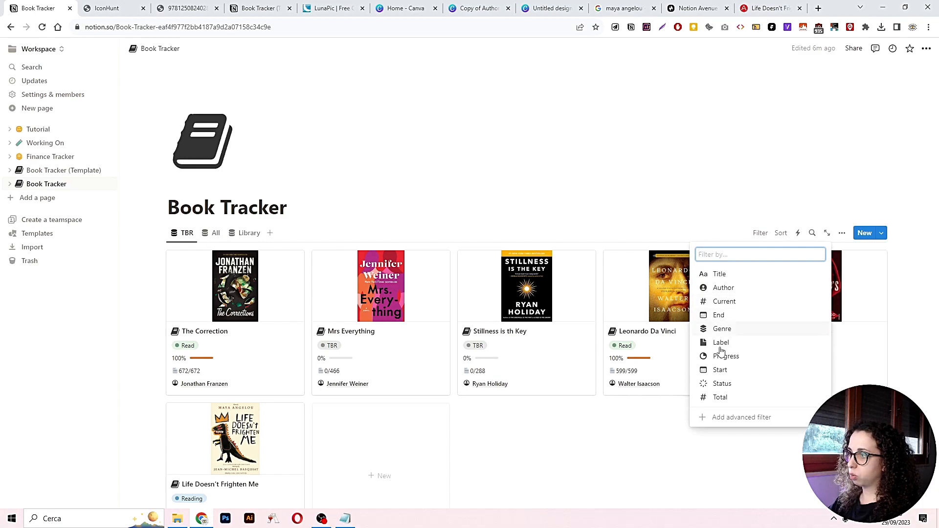
{"action": "left_click", "coordinate": [721, 384]}
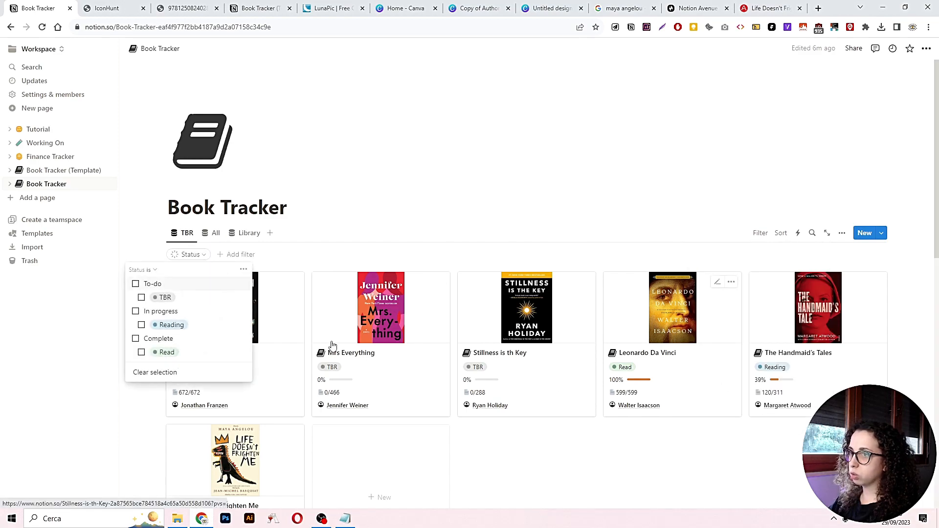
{"action": "left_click", "coordinate": [136, 284]}
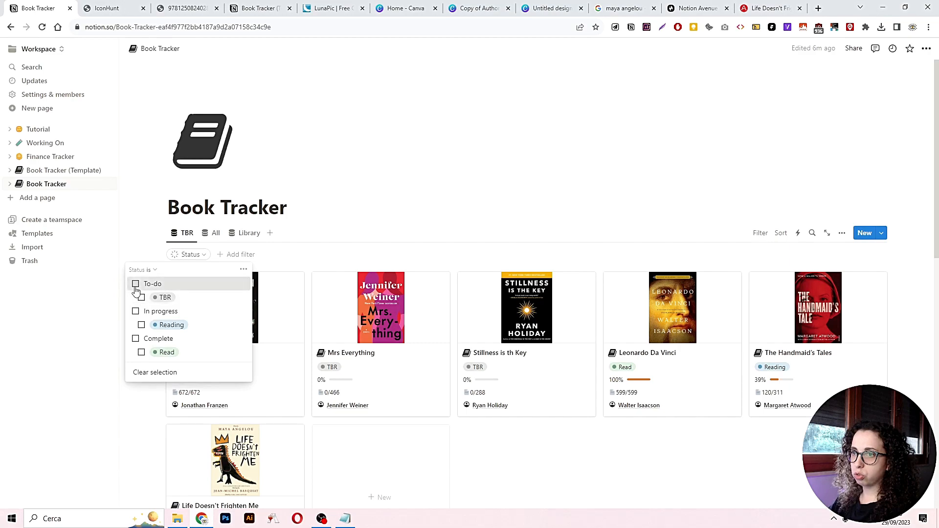
{"action": "left_click", "coordinate": [760, 237]}
Duplicate the TBR view and name the copy Reading
{"action": "left_click", "coordinate": [177, 236]}
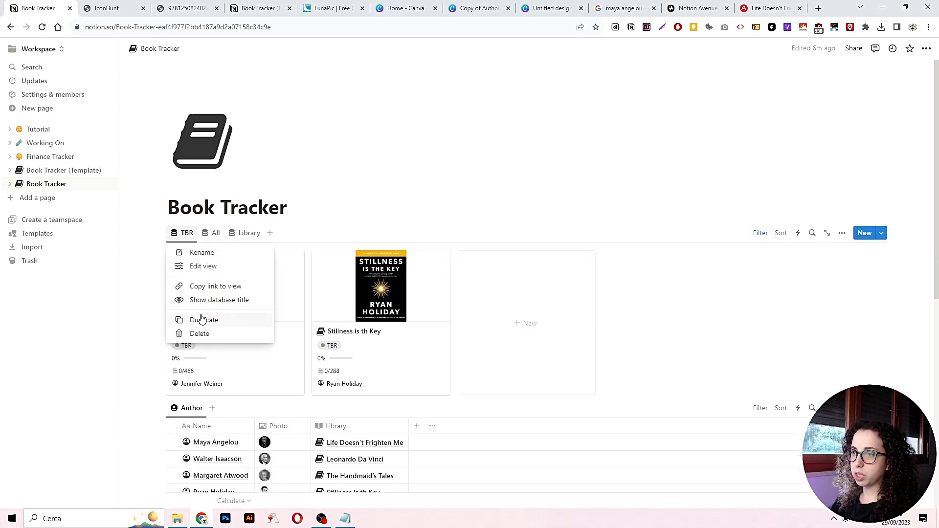
{"action": "left_click", "coordinate": [203, 319]}
{"action": "type", "text": "Reading"}
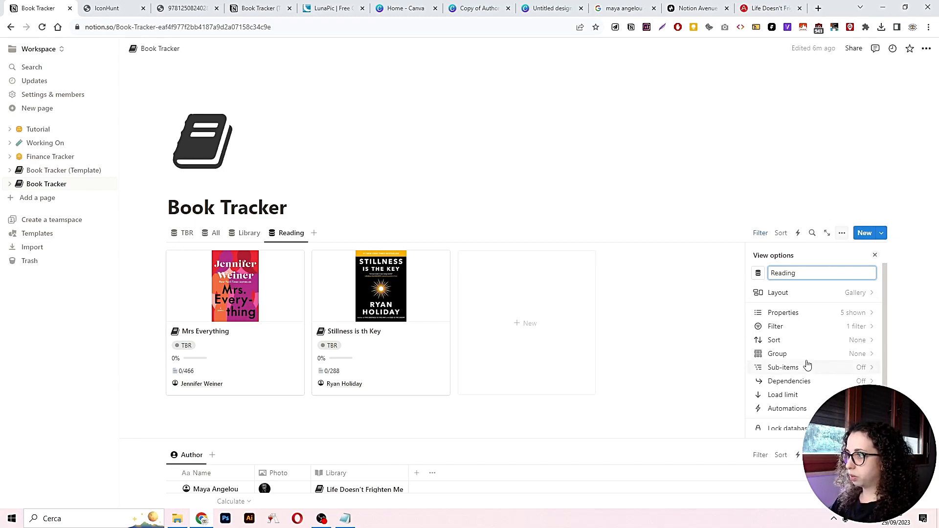
Change the Reading view's Status filter from To-do to In progress and place the view directly after TBR
{"action": "left_click", "coordinate": [823, 326]}
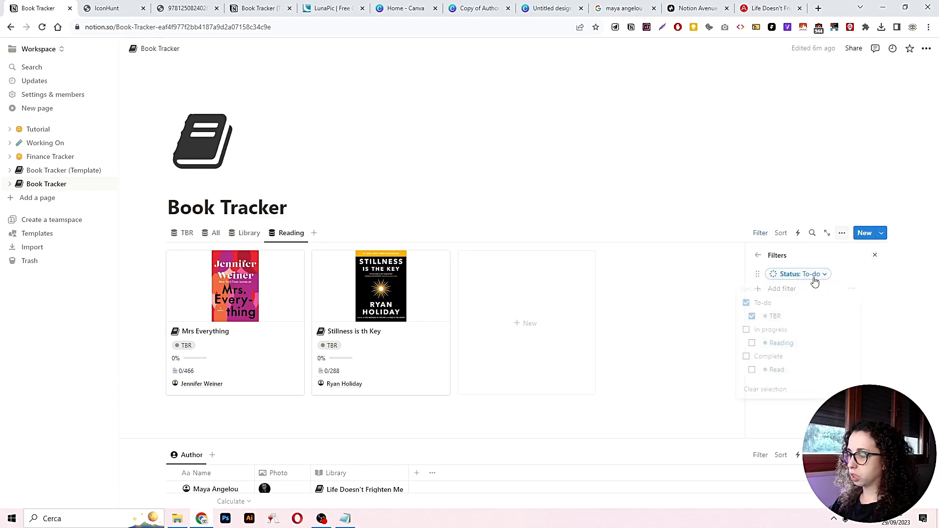
{"action": "left_click", "coordinate": [745, 303]}
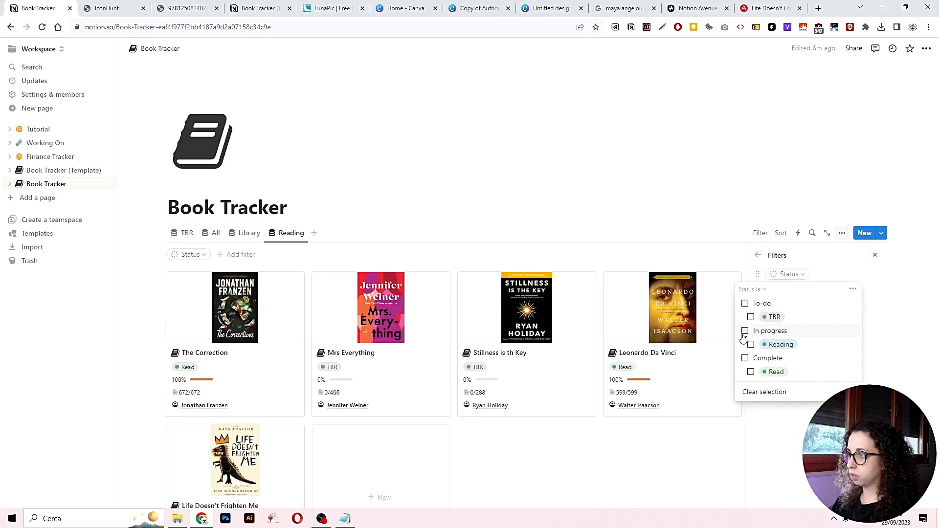
{"action": "left_click", "coordinate": [744, 331]}
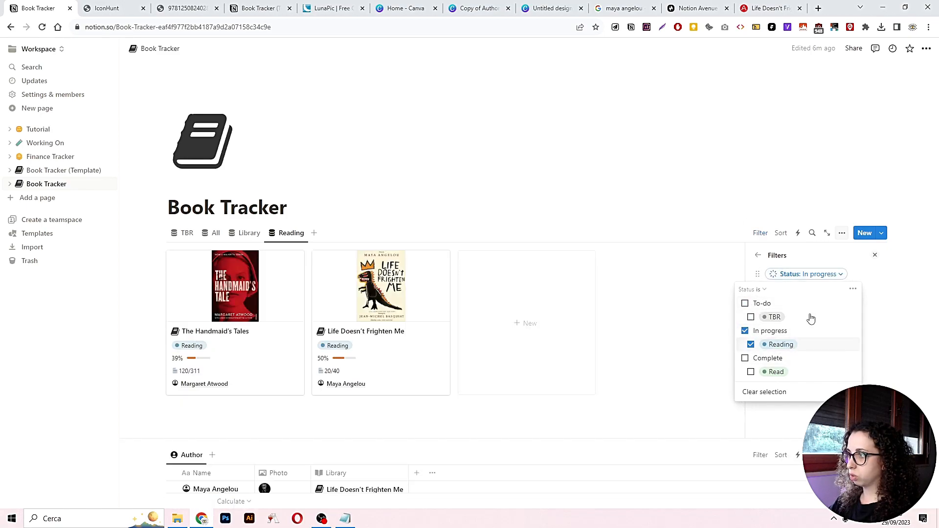
{"action": "left_click", "coordinate": [758, 255]}
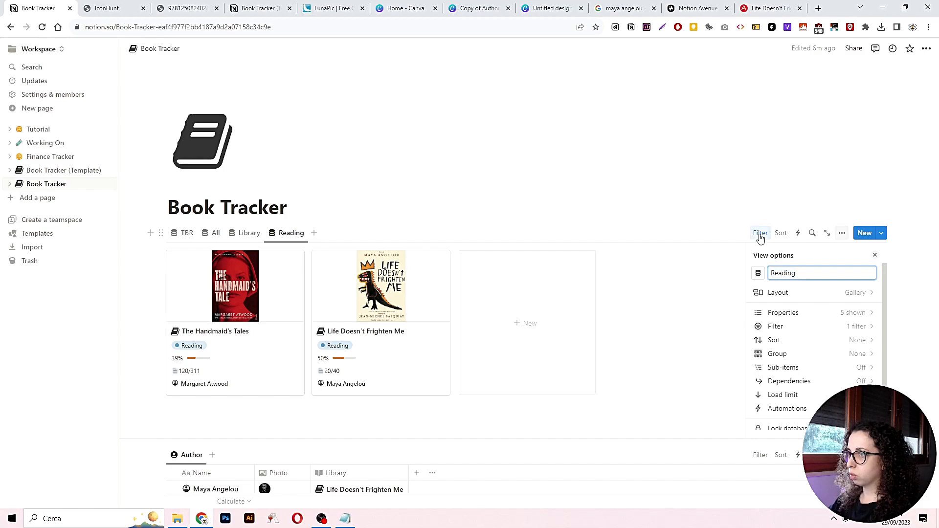
{"action": "left_click", "coordinate": [759, 235]}
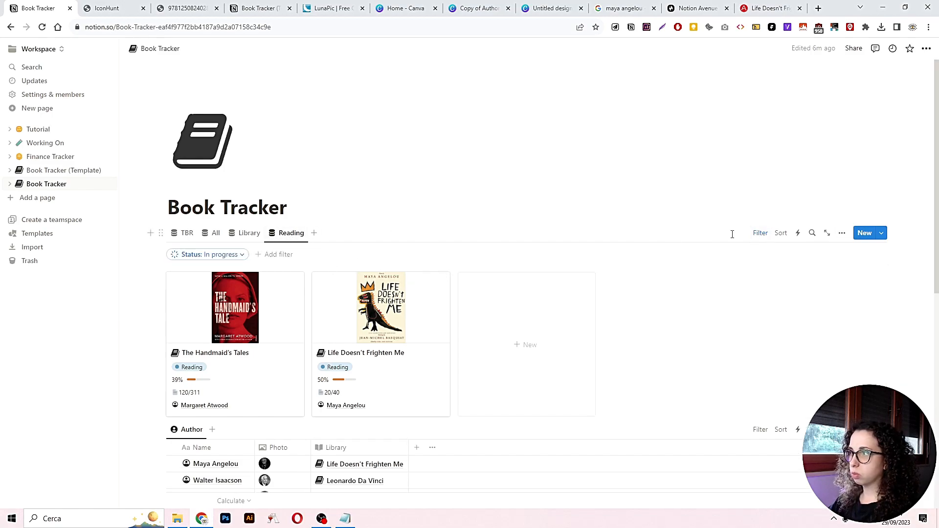
{"action": "left_click", "coordinate": [760, 233]}
{"action": "left_click_drag", "start_coordinate": [293, 234], "coordinate": [215, 240]}
Duplicate the Reading view and name the copy Read
{"action": "left_click", "coordinate": [219, 234]}
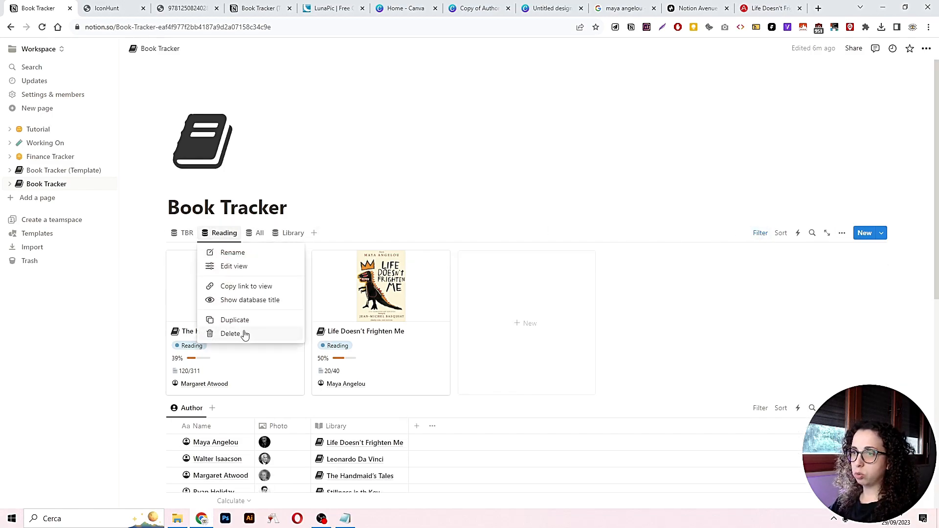
{"action": "left_click", "coordinate": [240, 321]}
{"action": "type", "text": "Read"}
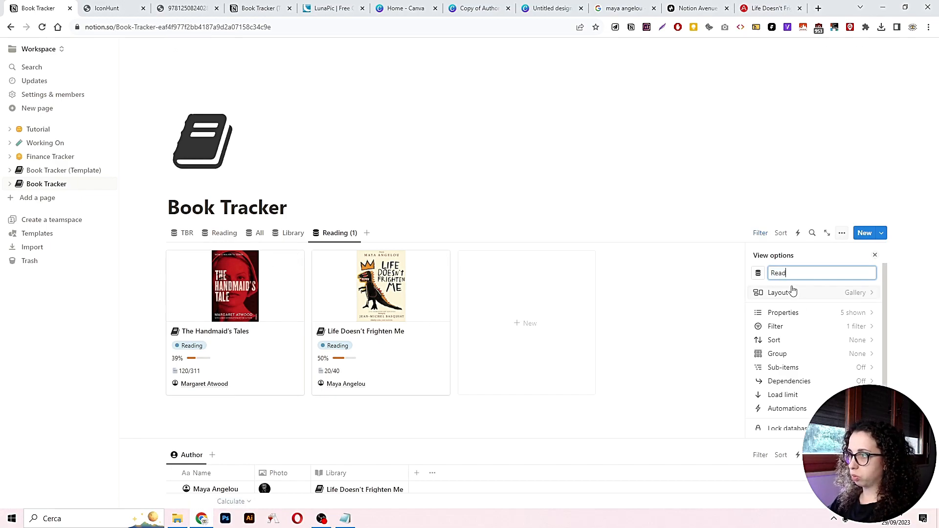
Switch the Read view's Status filter to Complete only and place the view directly after Reading
{"action": "left_click", "coordinate": [848, 327]}
{"action": "left_click", "coordinate": [808, 275]}
{"action": "left_click", "coordinate": [753, 330]}
{"action": "left_click", "coordinate": [753, 358]}
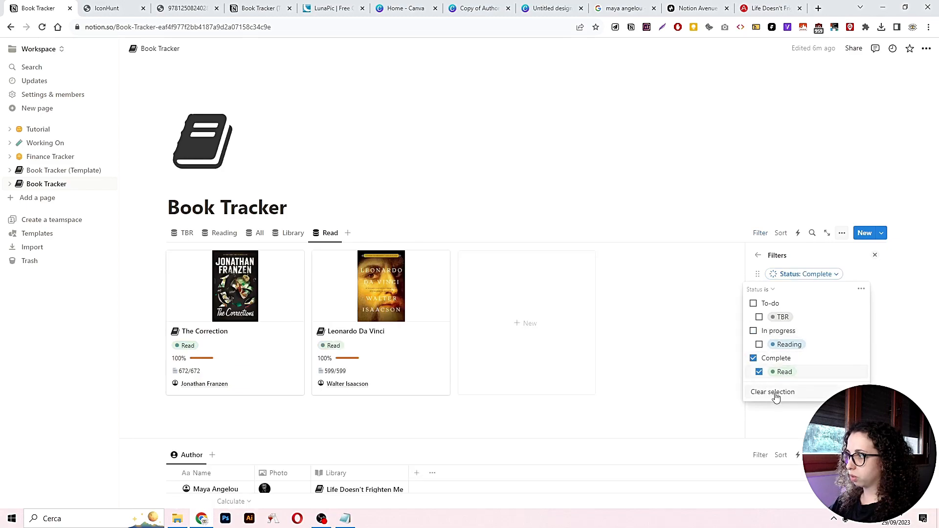
{"action": "left_click", "coordinate": [758, 256]}
{"action": "left_click_drag", "start_coordinate": [329, 234], "coordinate": [240, 237]}
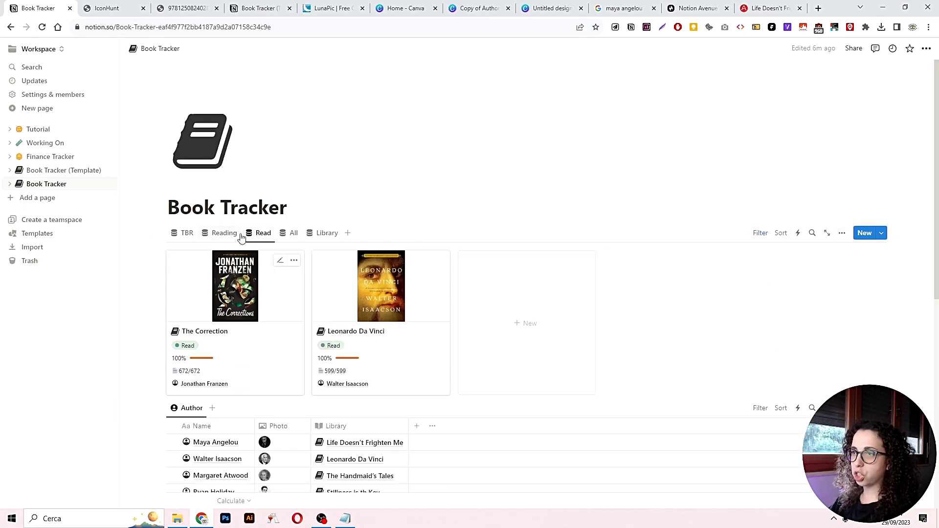
Give the TBR view the open book icon
{"action": "left_click", "coordinate": [182, 235]}
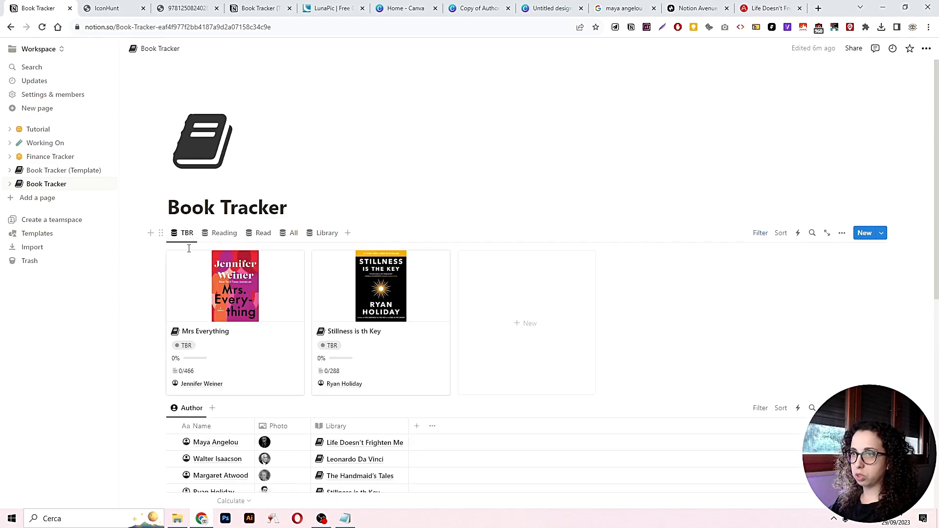
{"action": "left_click", "coordinate": [182, 237]}
{"action": "left_click", "coordinate": [200, 266]}
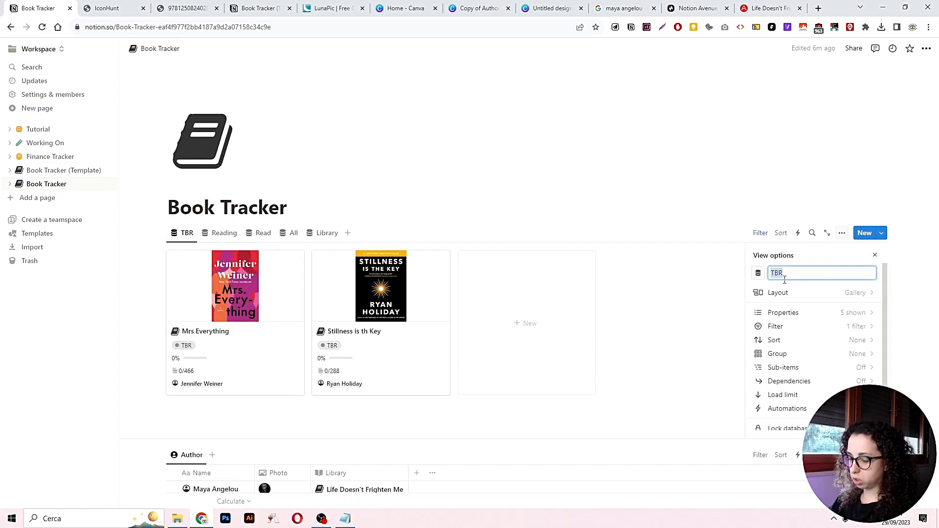
{"action": "left_click", "coordinate": [758, 274]}
{"action": "type", "text": "book"}
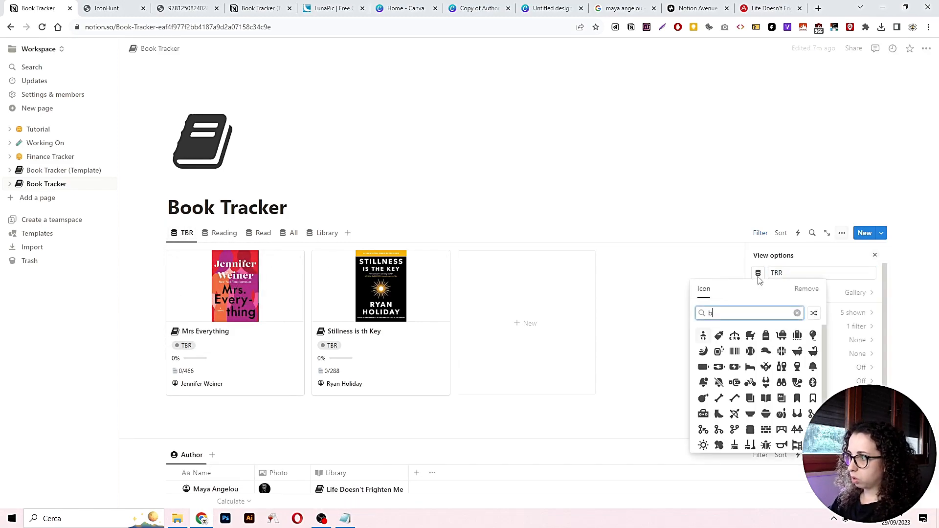
{"action": "left_click", "coordinate": [718, 335]}
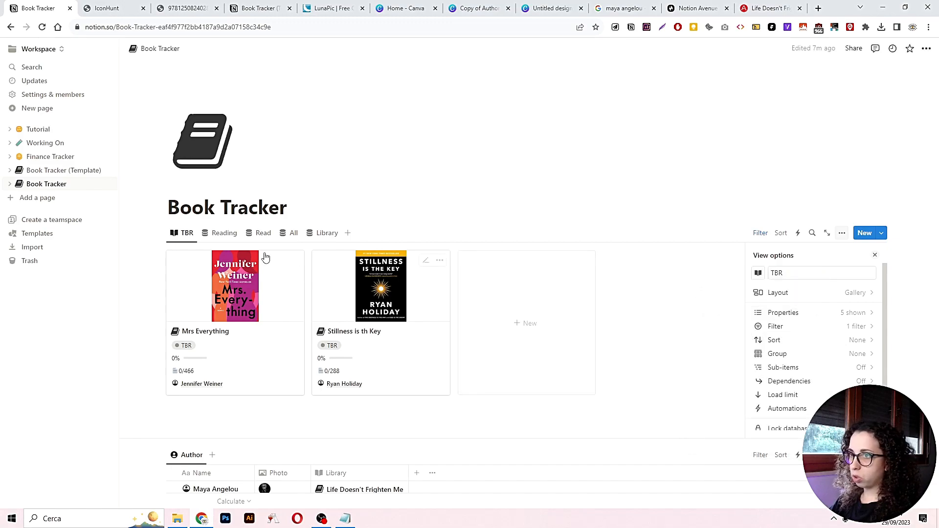
Give the Reading view the filled bookmark icon
{"action": "left_click", "coordinate": [222, 237]}
{"action": "left_click", "coordinate": [223, 237]}
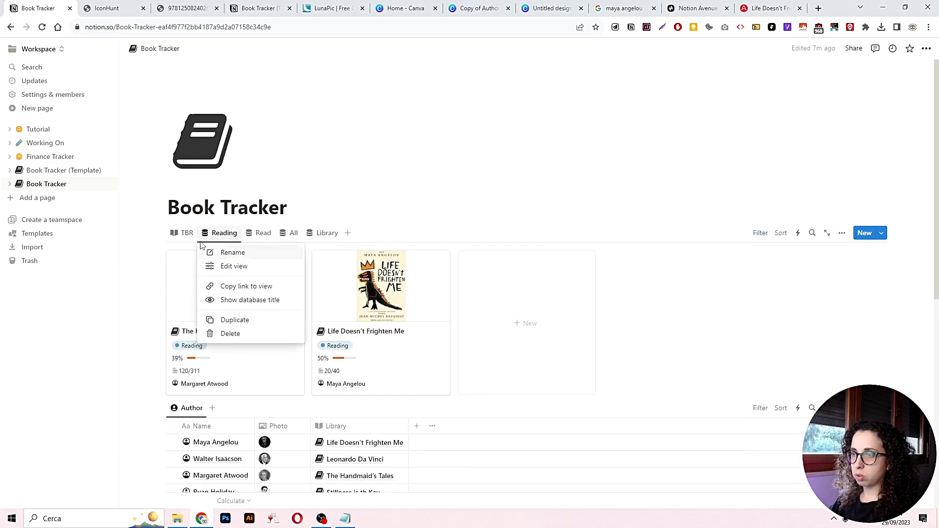
{"action": "left_click", "coordinate": [234, 265]}
{"action": "left_click", "coordinate": [758, 273]}
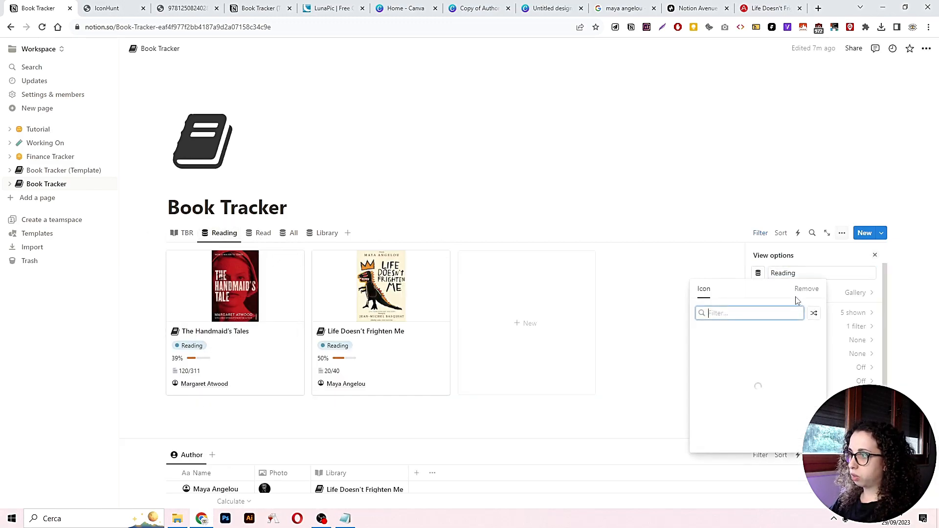
{"action": "type", "text": "bookmark"}
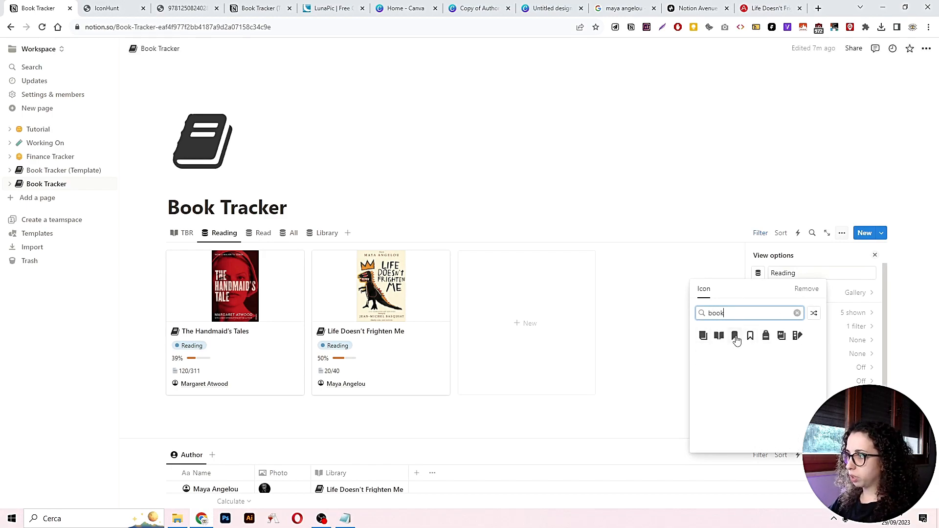
{"action": "left_click", "coordinate": [735, 341]}
Give the Read view the closed book icon
{"action": "left_click", "coordinate": [263, 234]}
{"action": "left_click", "coordinate": [263, 234]}
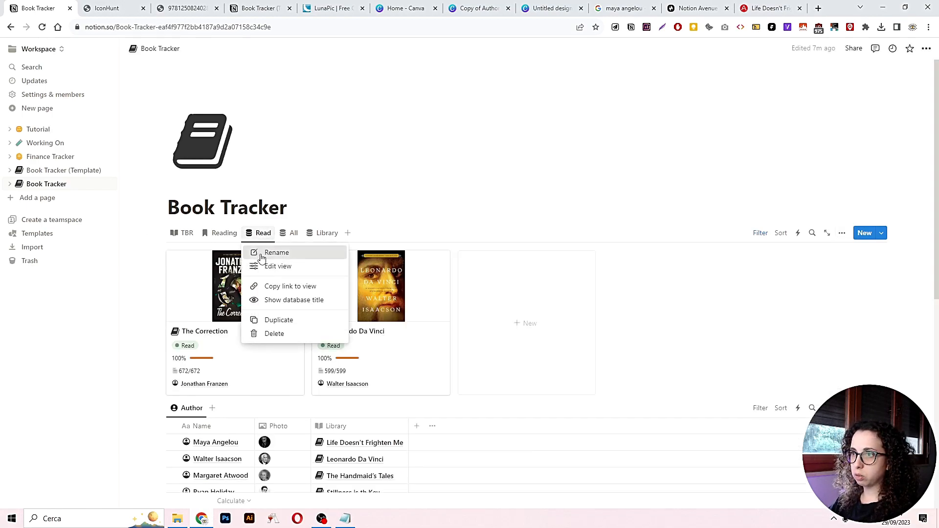
{"action": "left_click", "coordinate": [271, 266]}
{"action": "left_click", "coordinate": [757, 273]}
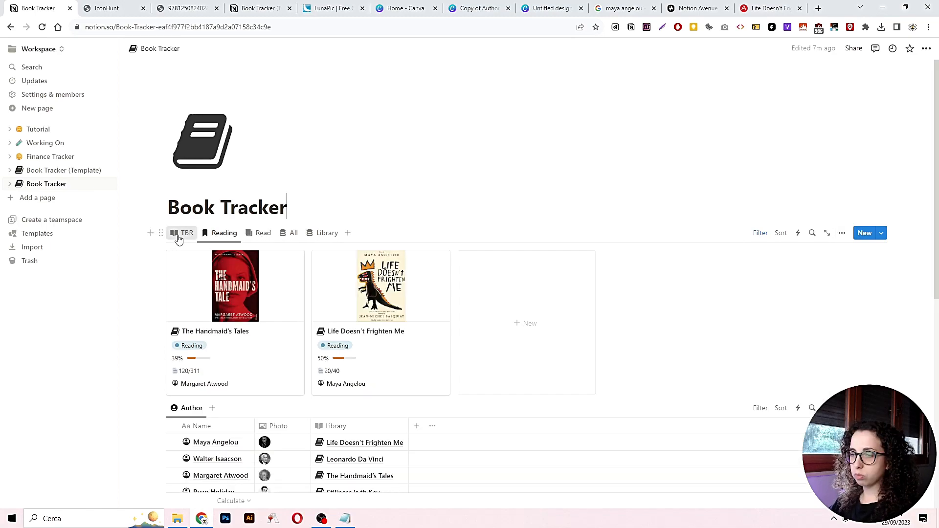
Compare the book cards in the Reading and TBR gallery views
{"action": "left_click", "coordinate": [177, 236]}
{"action": "left_click", "coordinate": [214, 237]}
{"action": "left_click", "coordinate": [177, 237]}
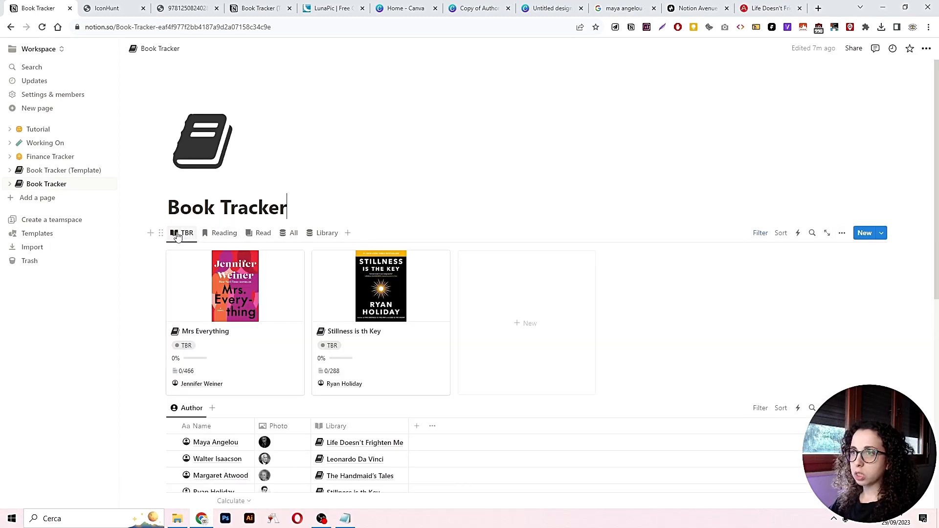
{"action": "scroll", "coordinate": [220, 272], "scroll_direction": "down", "scroll_amount": 1}
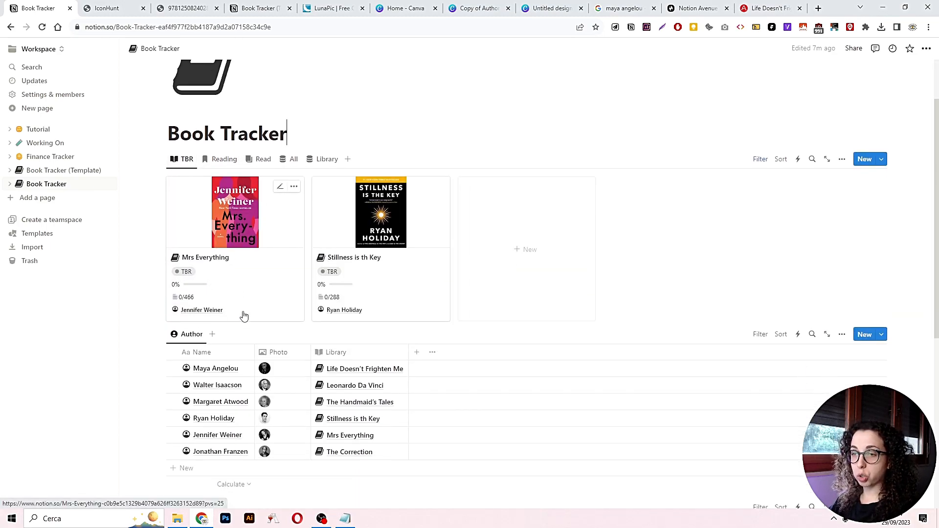
{"action": "scroll", "coordinate": [343, 316], "scroll_direction": "up", "scroll_amount": 1}
Try showing the Genre property on the TBR view's book cards
{"action": "left_click", "coordinate": [841, 235]}
{"action": "left_click", "coordinate": [864, 312]}
{"action": "scroll", "coordinate": [857, 361], "scroll_direction": "down", "scroll_amount": 1}
{"action": "scroll", "coordinate": [857, 368], "scroll_direction": "down", "scroll_amount": 1}
{"action": "left_click", "coordinate": [859, 369]}
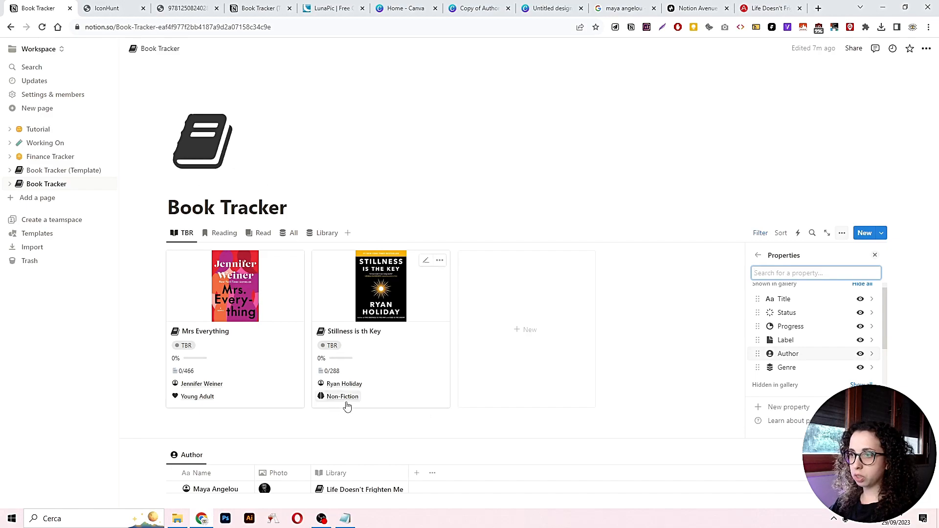
{"action": "left_click", "coordinate": [859, 369]}
{"action": "left_click", "coordinate": [508, 213]}
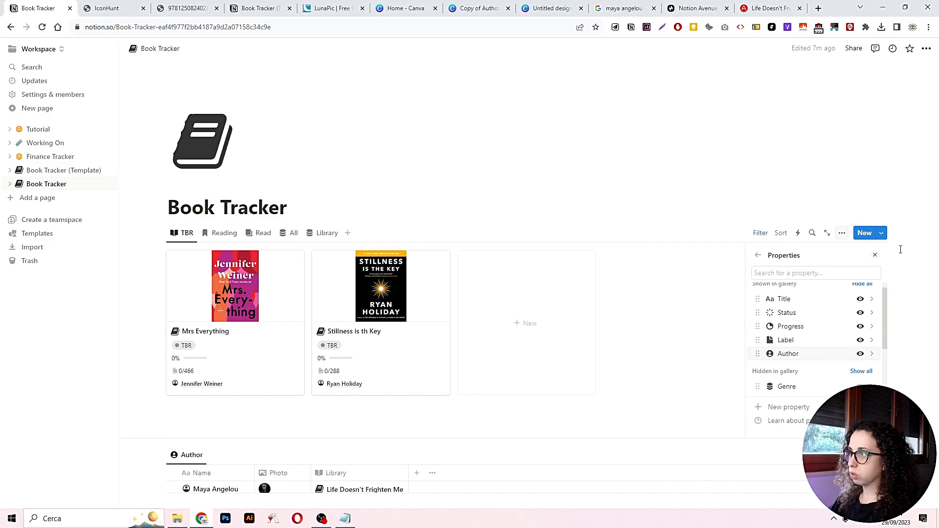
{"action": "left_click", "coordinate": [875, 257]}
Change the Author view to a gallery layout with Photo as the card preview and images fitted to the cards
{"action": "scroll", "coordinate": [220, 299], "scroll_direction": "down", "scroll_amount": 2}
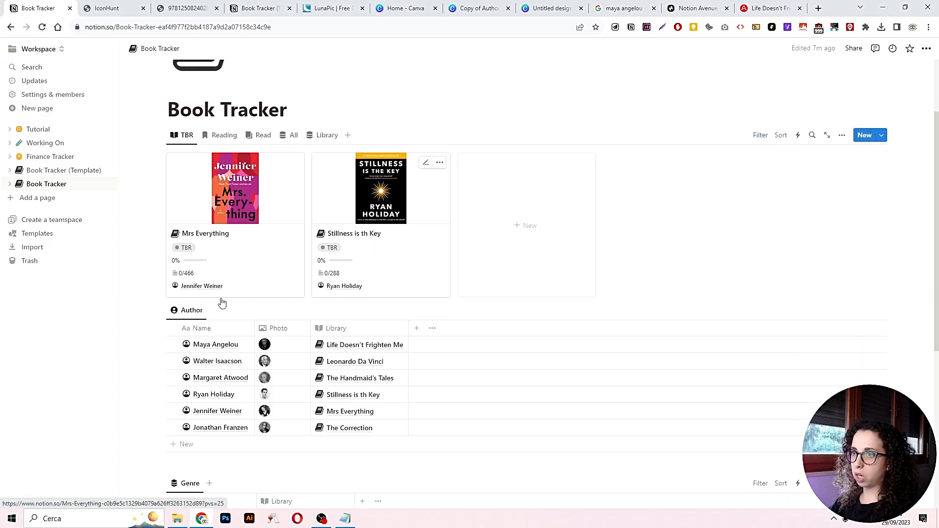
{"action": "left_click", "coordinate": [193, 312]}
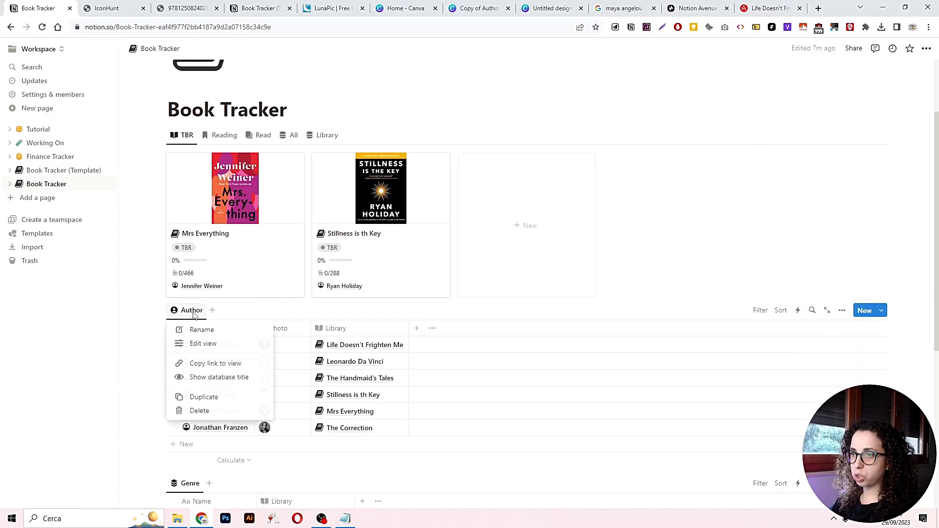
{"action": "left_click", "coordinate": [211, 345]}
{"action": "left_click", "coordinate": [834, 136]}
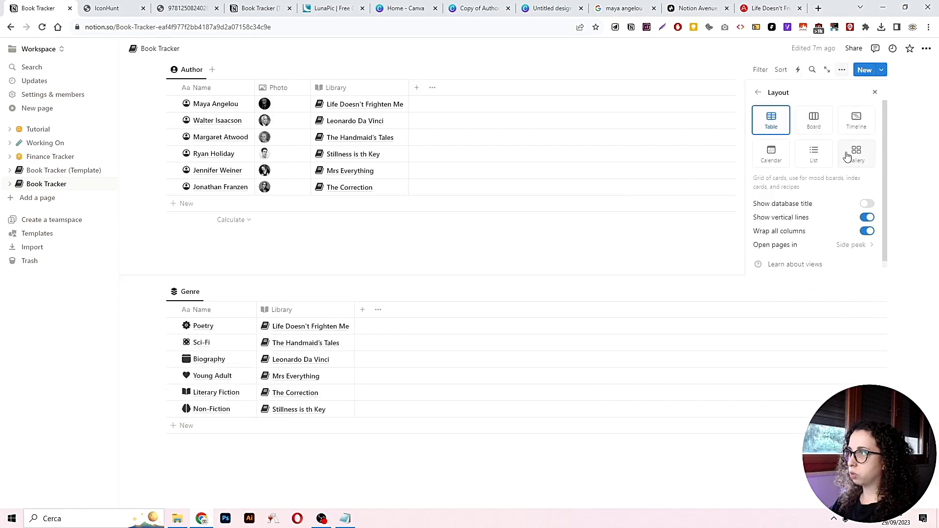
{"action": "left_click", "coordinate": [856, 161]}
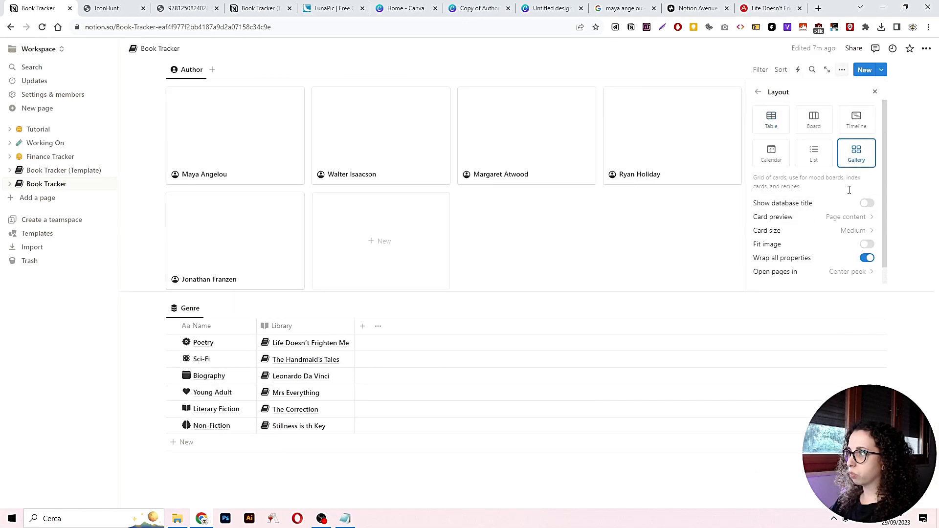
{"action": "left_click", "coordinate": [834, 217]}
{"action": "left_click", "coordinate": [785, 275]}
{"action": "left_click", "coordinate": [868, 244]}
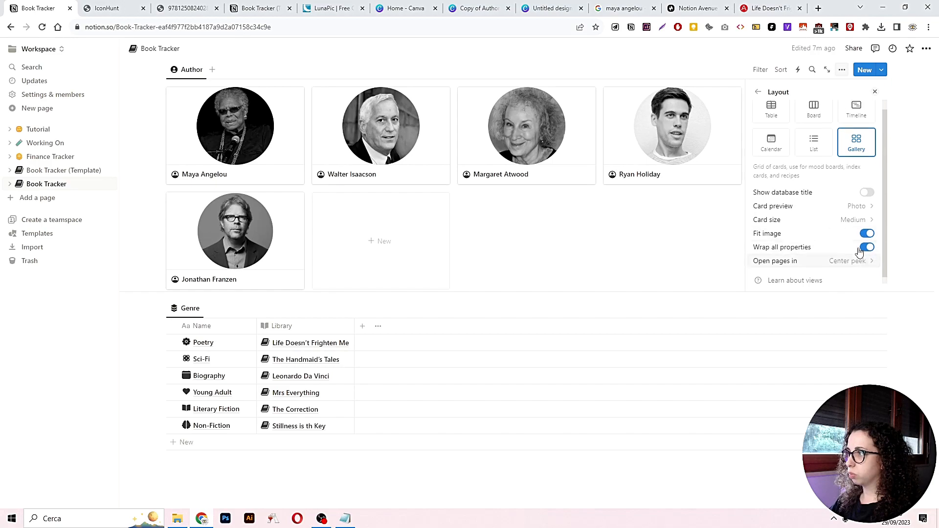
Show the Library property on the Author gallery cards
{"action": "left_click", "coordinate": [758, 93]}
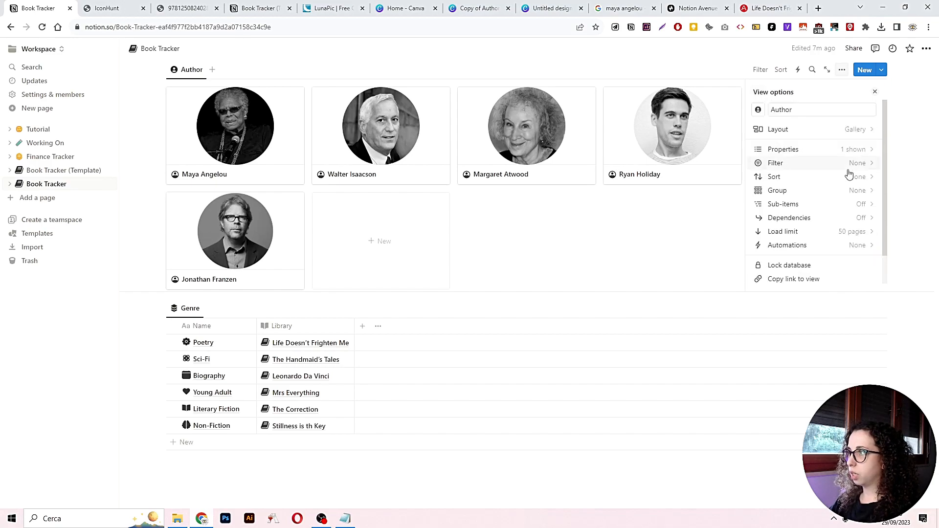
{"action": "left_click", "coordinate": [847, 151]}
{"action": "left_click", "coordinate": [863, 180]}
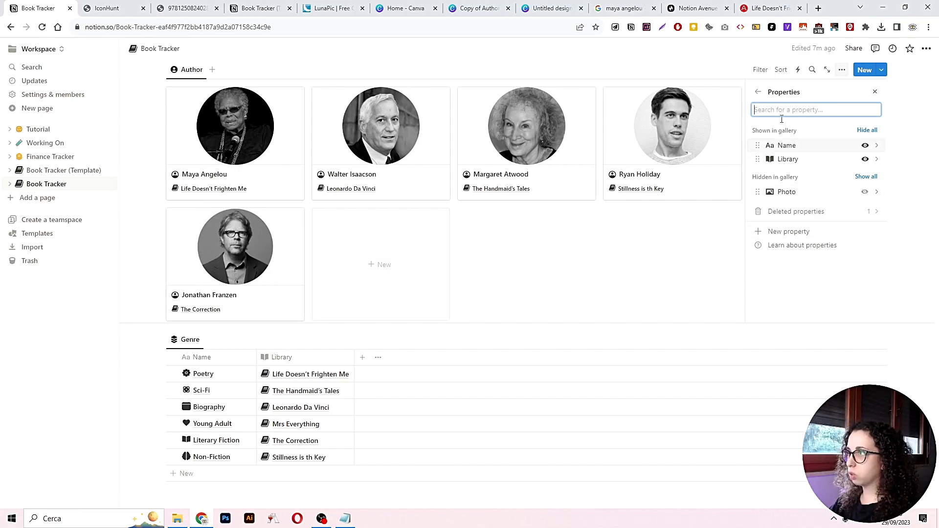
{"action": "left_click", "coordinate": [757, 92]}
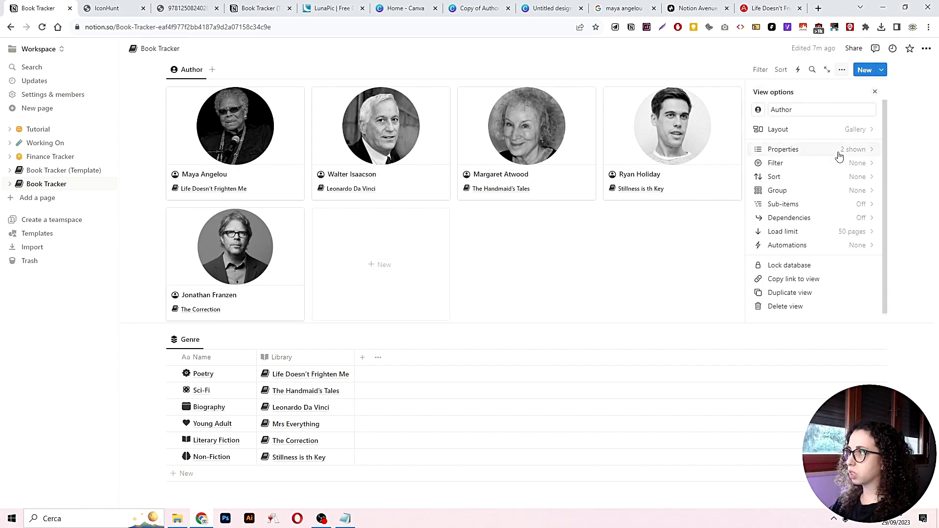
Set the Author gallery's card size to Small
{"action": "left_click", "coordinate": [863, 136]}
{"action": "left_click", "coordinate": [802, 232]}
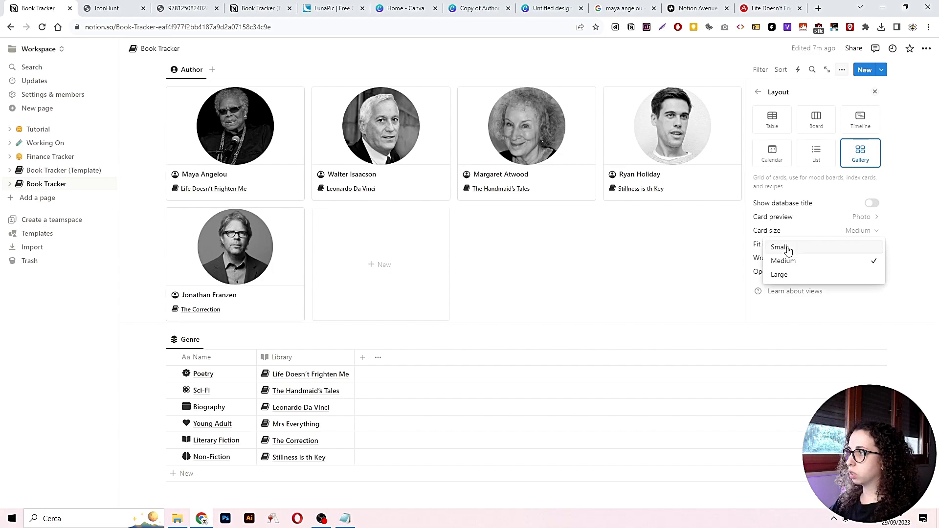
{"action": "left_click", "coordinate": [786, 249]}
{"action": "left_click", "coordinate": [612, 220]}
{"action": "scroll", "coordinate": [366, 248], "scroll_direction": "up", "scroll_amount": 3}
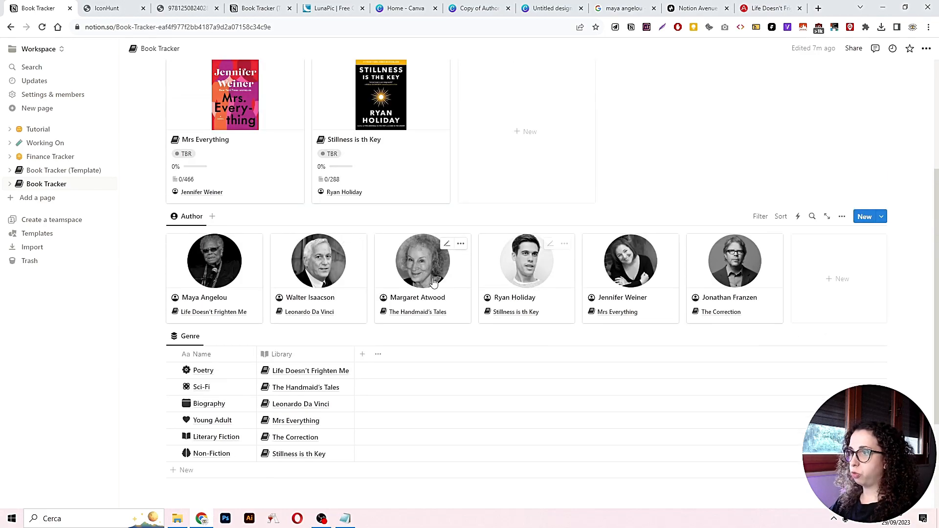
Change the Genre view to a gallery layout with no card preview
{"action": "scroll", "coordinate": [324, 293], "scroll_direction": "down", "scroll_amount": 1}
{"action": "scroll", "coordinate": [324, 293], "scroll_direction": "down", "scroll_amount": 1}
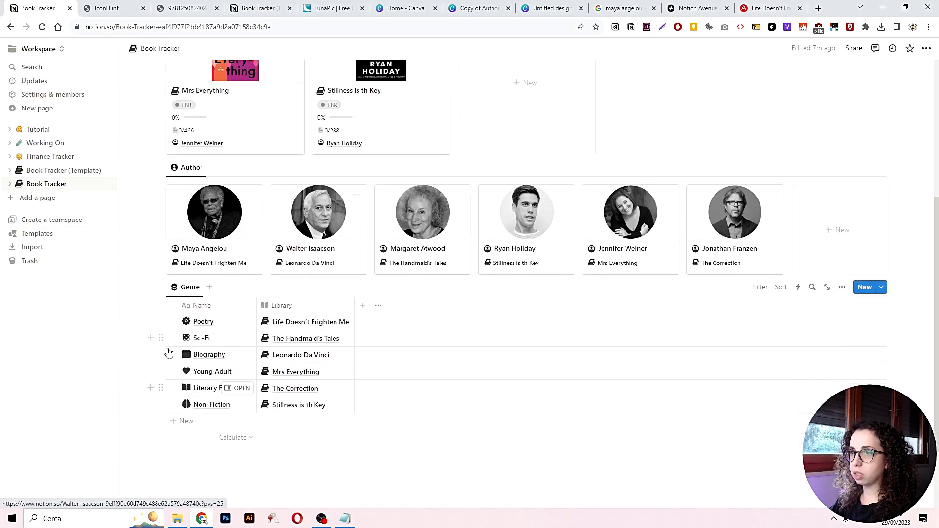
{"action": "left_click", "coordinate": [185, 288]}
{"action": "left_click", "coordinate": [202, 321]}
{"action": "left_click", "coordinate": [853, 348]}
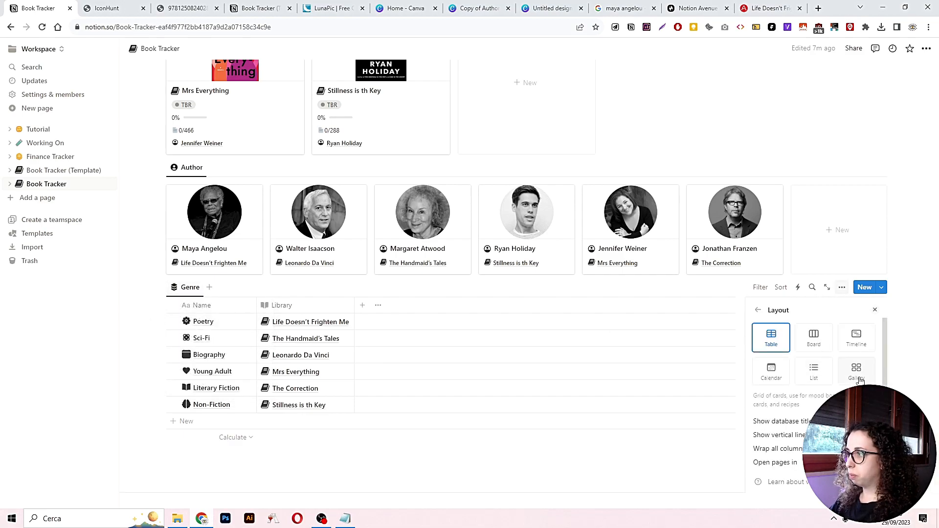
{"action": "left_click", "coordinate": [856, 372]}
{"action": "left_click", "coordinate": [771, 435]}
{"action": "left_click", "coordinate": [781, 455]}
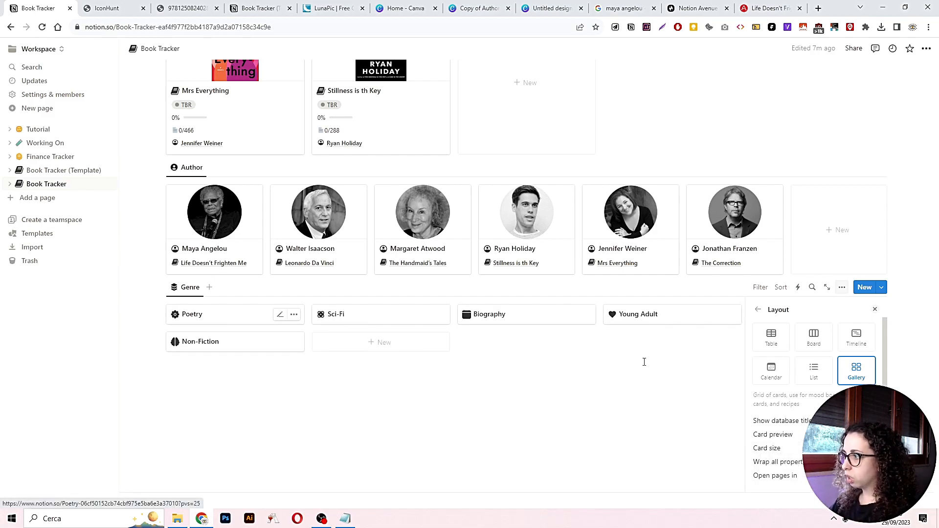
Set the Genre gallery's card size to Small and show the Library property on its cards
{"action": "scroll", "coordinate": [814, 391], "scroll_direction": "down", "scroll_amount": 1}
{"action": "left_click", "coordinate": [831, 428]}
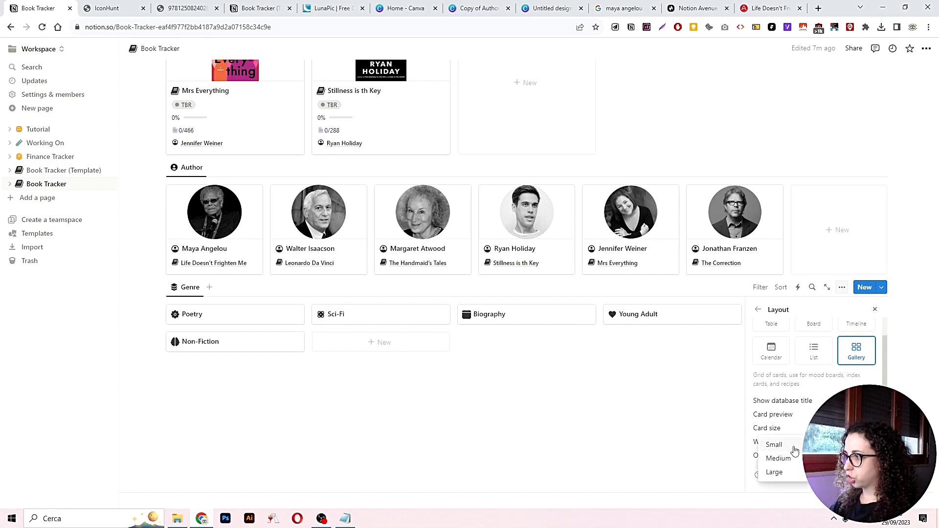
{"action": "left_click", "coordinate": [793, 451]}
{"action": "left_click", "coordinate": [757, 309]}
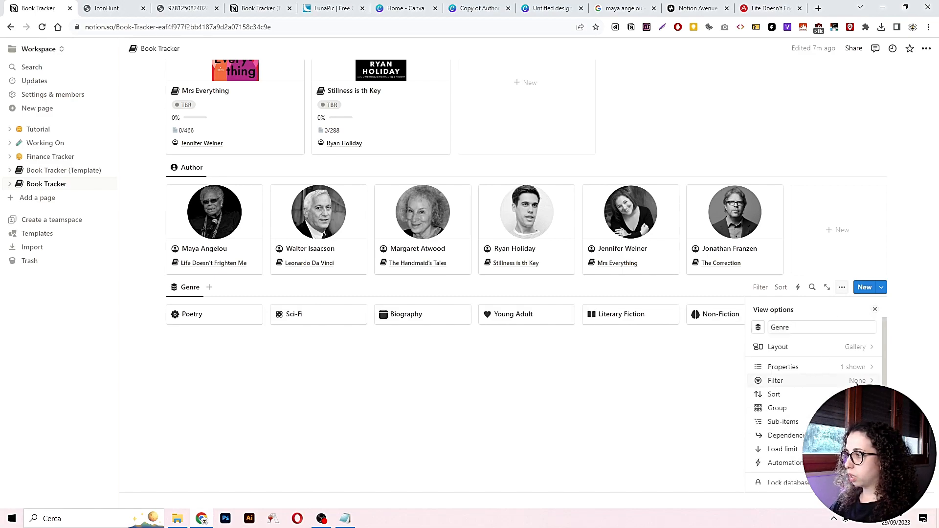
{"action": "left_click", "coordinate": [860, 366]}
{"action": "left_click", "coordinate": [864, 395]}
{"action": "left_click", "coordinate": [619, 424]}
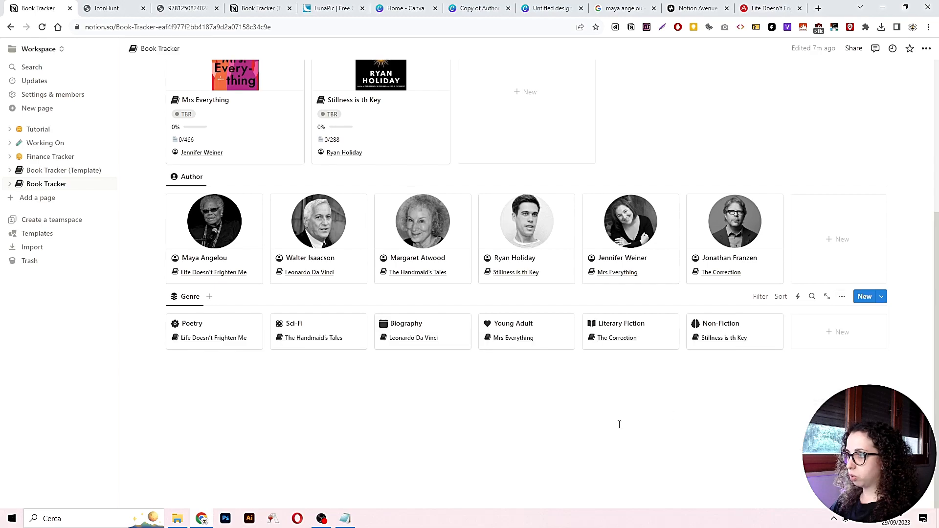
Insert a two-column block directly under the Book Tracker page title
{"action": "scroll", "coordinate": [619, 424], "scroll_direction": "up", "scroll_amount": 2}
{"action": "scroll", "coordinate": [875, 268], "scroll_direction": "up", "scroll_amount": 2}
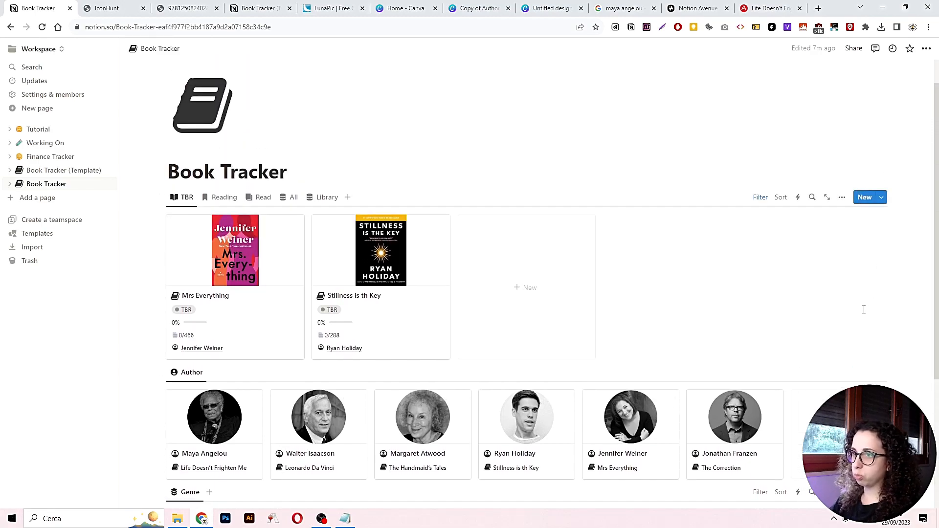
{"action": "left_click", "coordinate": [359, 177]}
{"action": "key", "text": "Return"}
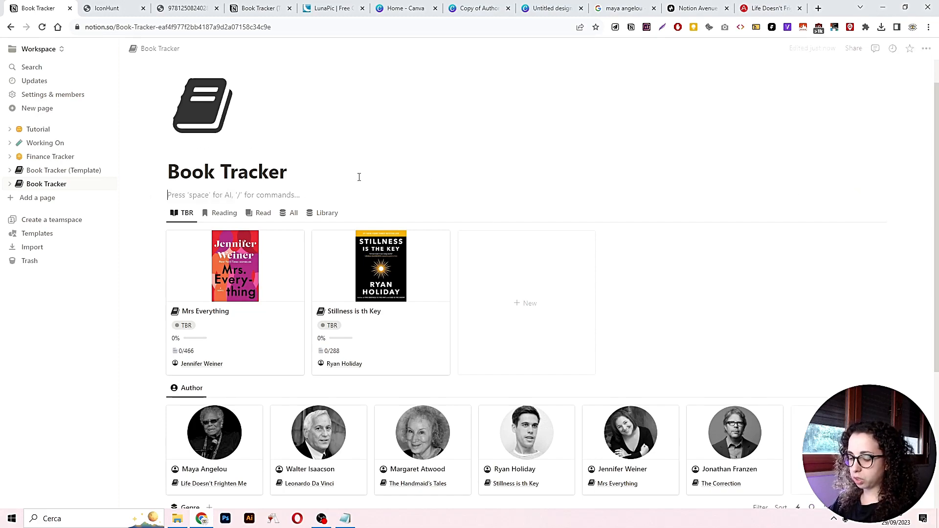
{"action": "type", "text": "/2c"}
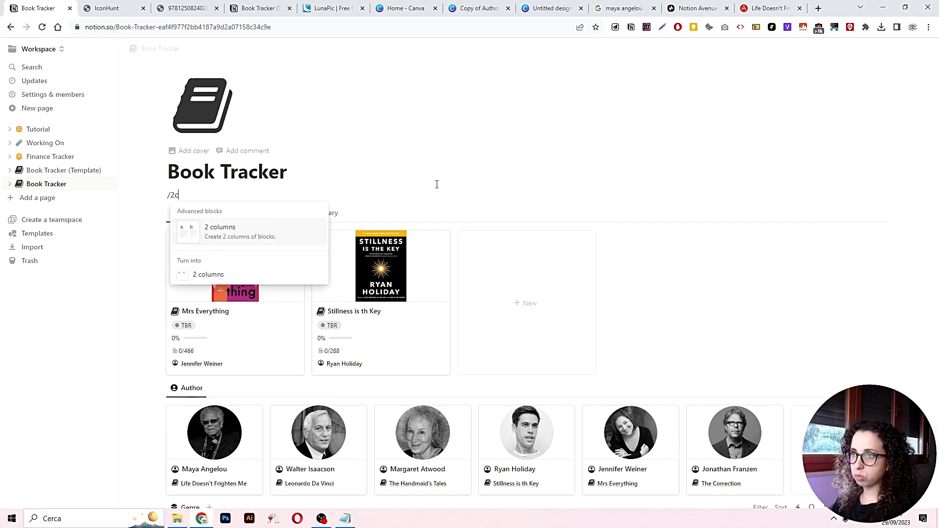
{"action": "left_click", "coordinate": [268, 239]}
{"action": "left_click_drag", "start_coordinate": [164, 192], "coordinate": [883, 194]}
{"action": "left_click", "coordinate": [835, 172]}
Place the book database in the first column, widened to about three quarters of the page, and the Genre gallery in the second column
{"action": "left_click_drag", "start_coordinate": [162, 224], "coordinate": [181, 197]}
{"action": "left_click_drag", "start_coordinate": [520, 254], "coordinate": [652, 257]}
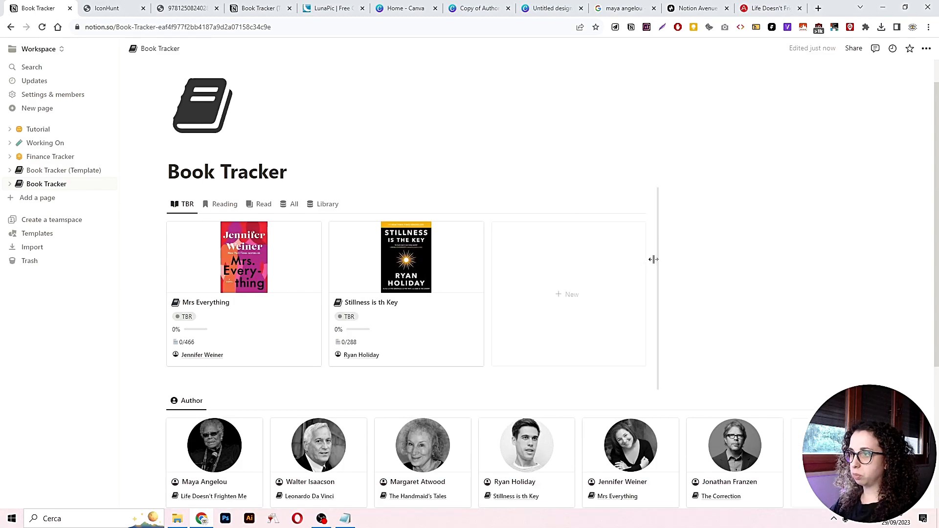
{"action": "scroll", "coordinate": [635, 274], "scroll_direction": "down", "scroll_amount": 3}
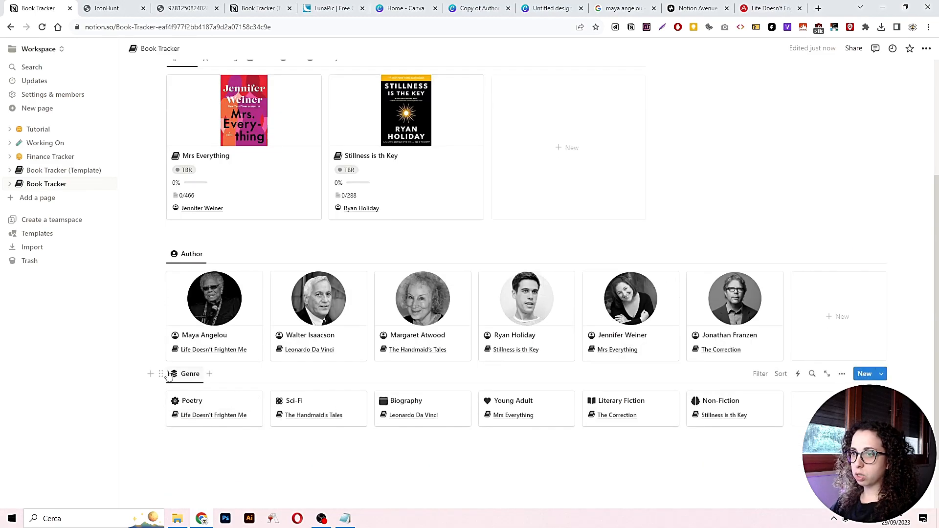
{"action": "left_click_drag", "start_coordinate": [157, 373], "coordinate": [784, 147]}
Set the TBR gallery's card size to Large
{"action": "scroll", "coordinate": [826, 150], "scroll_direction": "up", "scroll_amount": 2}
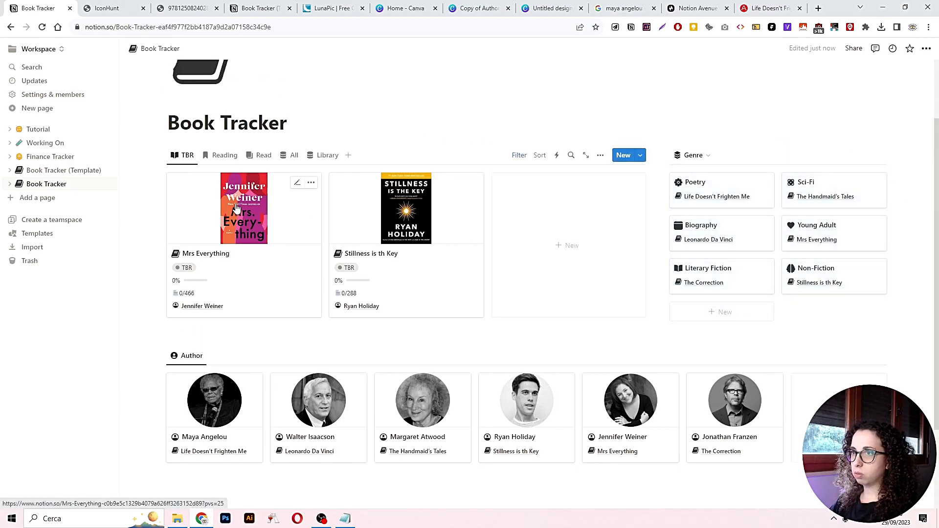
{"action": "left_click", "coordinate": [603, 159]}
{"action": "left_click", "coordinate": [619, 216]}
{"action": "left_click", "coordinate": [618, 316]}
{"action": "left_click", "coordinate": [568, 361]}
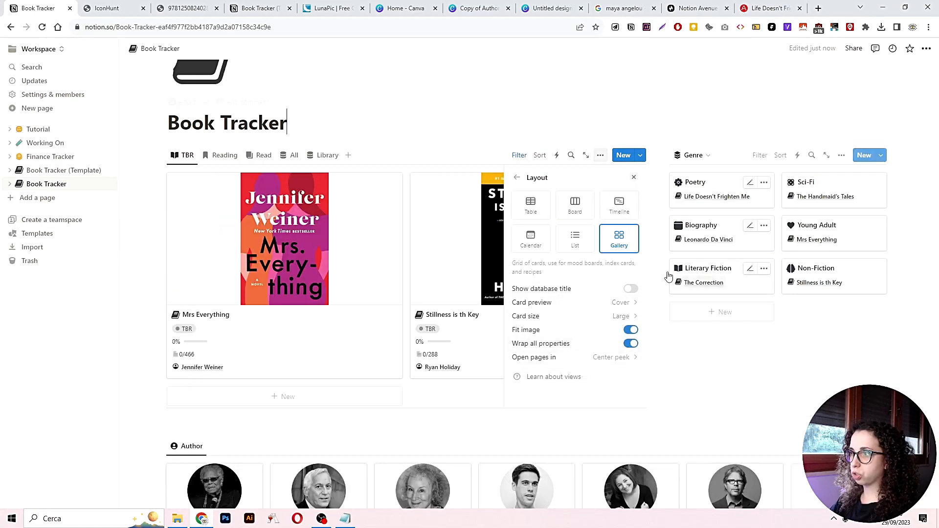
{"action": "left_click", "coordinate": [801, 398]}
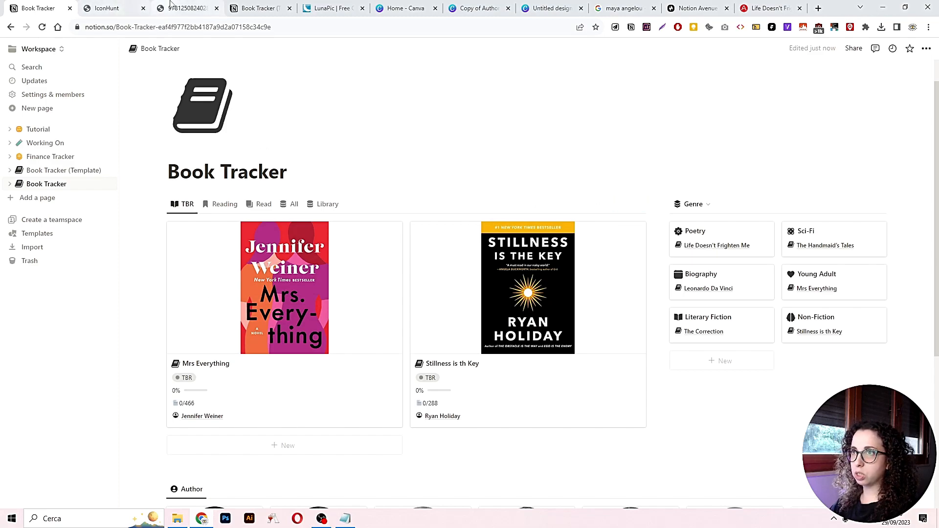
Examine the quote callout and Reading view on the Book Tracker (Template) page as a reference for the Book Tracker page
{"action": "left_click", "coordinate": [262, 5]}
{"action": "scroll", "coordinate": [400, 209], "scroll_direction": "up", "scroll_amount": 5}
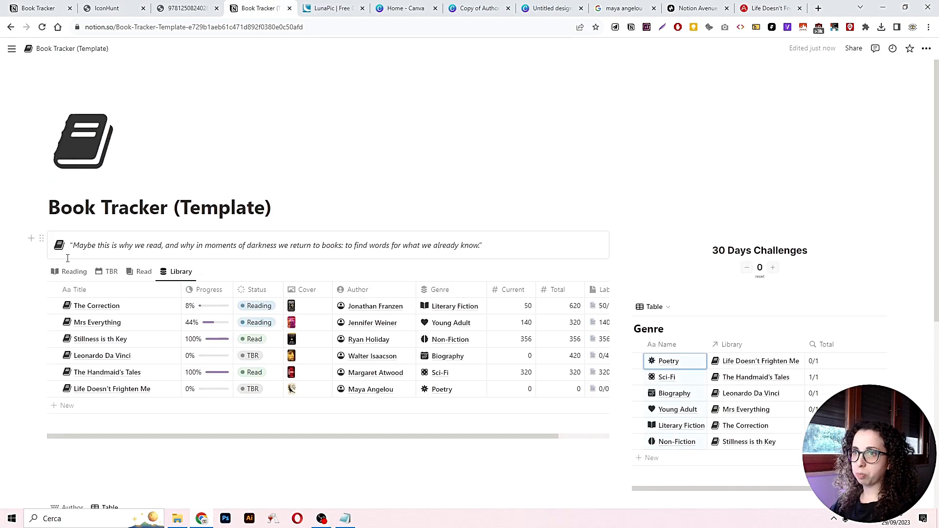
{"action": "left_click", "coordinate": [69, 273]}
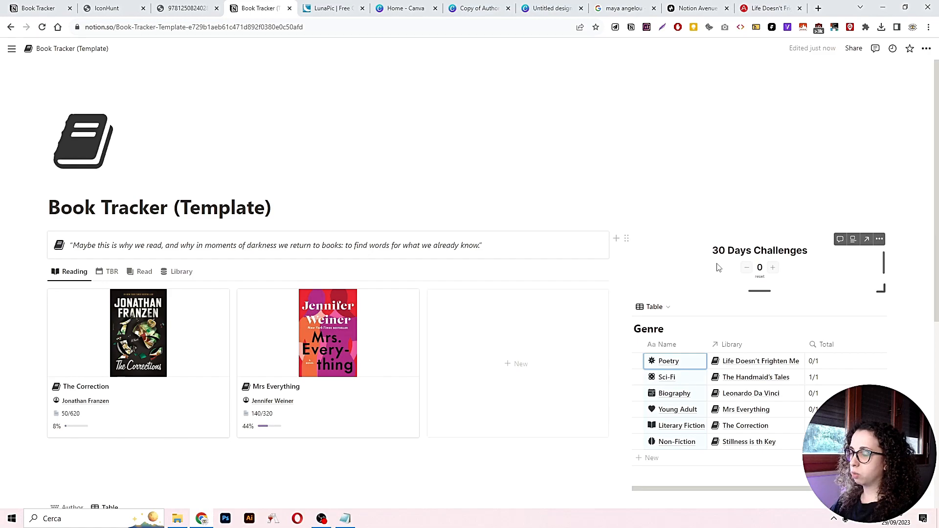
{"action": "left_click", "coordinate": [187, 8]}
{"action": "left_click", "coordinate": [55, 9]}
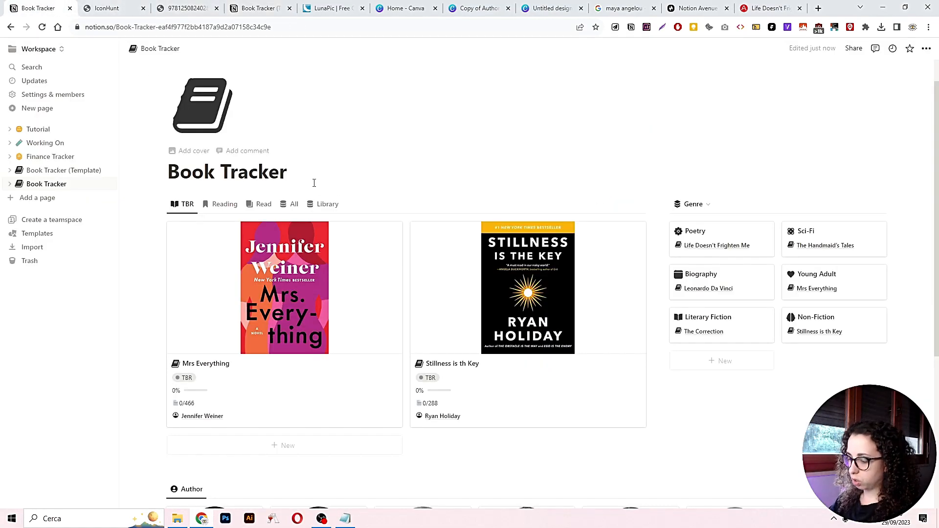
Add a callout under the page title with the text "Insert your quote" in italics
{"action": "key", "text": "Return"}
{"action": "type", "text": "/call"}
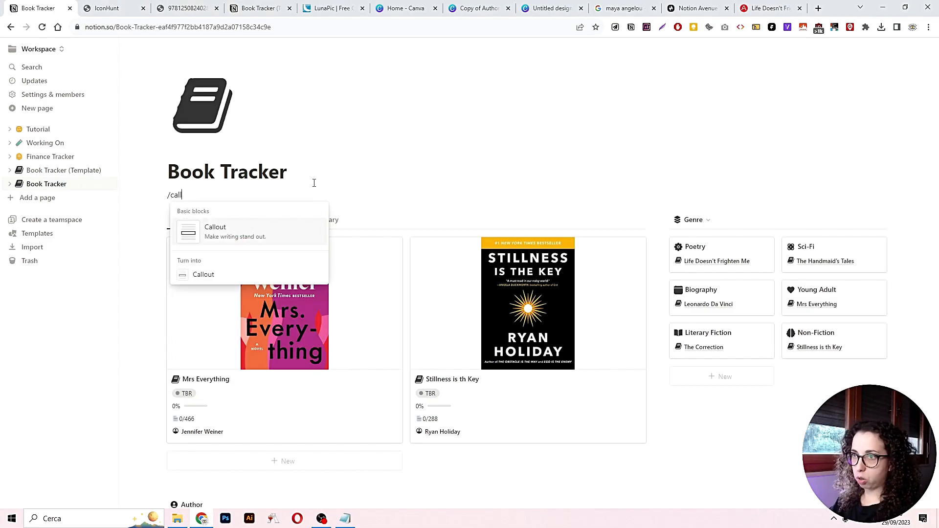
{"action": "key", "text": "Return"}
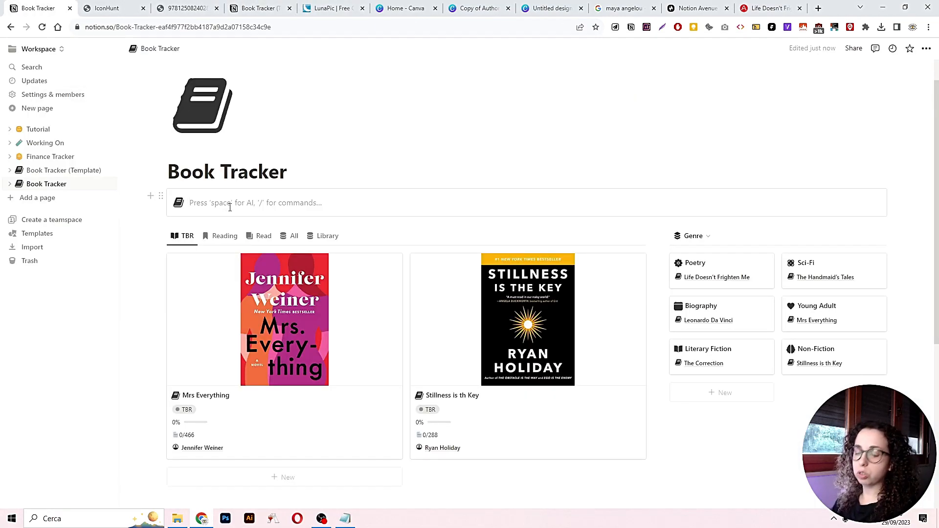
{"action": "type", "text": "Insert your quote"}
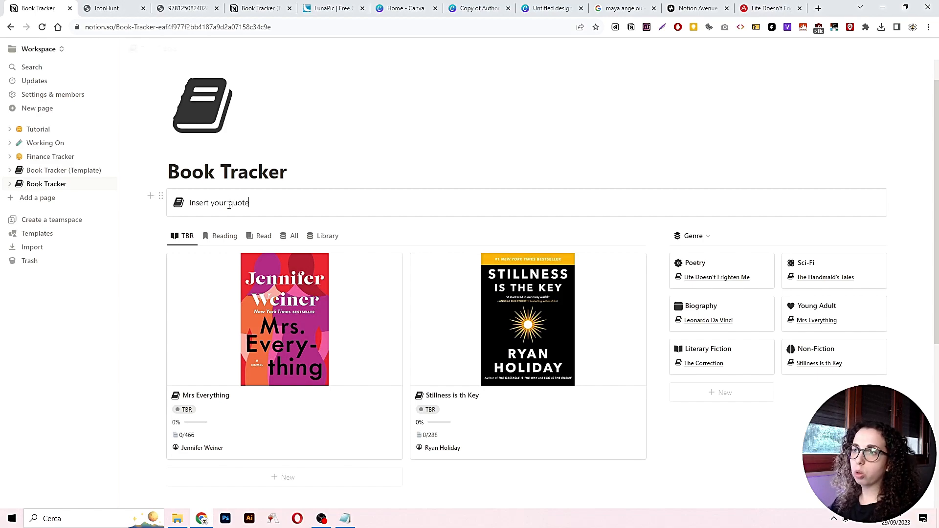
{"action": "triple_click", "coordinate": [218, 204]}
{"action": "left_click", "coordinate": [337, 183]}
{"action": "left_click", "coordinate": [539, 185]}
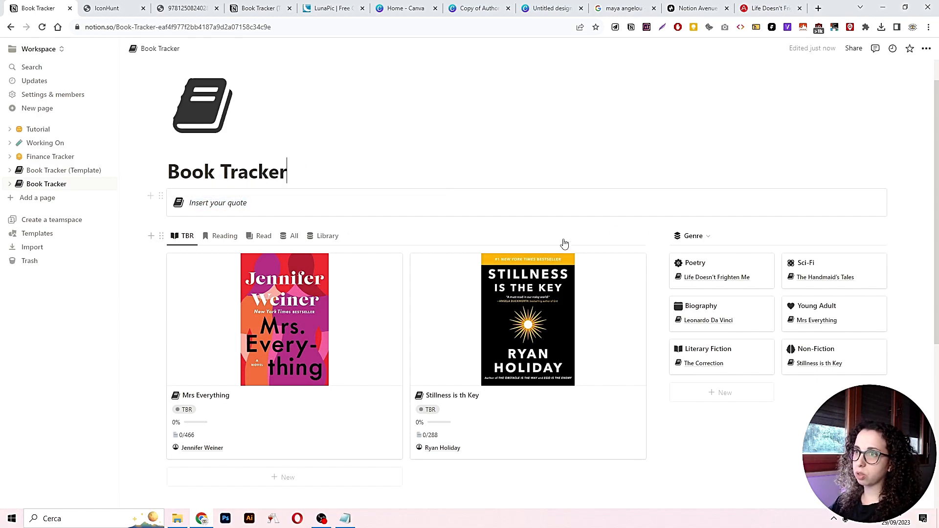
Open the Indify widget site at indify.co in the browser tab that shows The Corrections cover image
{"action": "scroll", "coordinate": [635, 343], "scroll_direction": "down", "scroll_amount": 2}
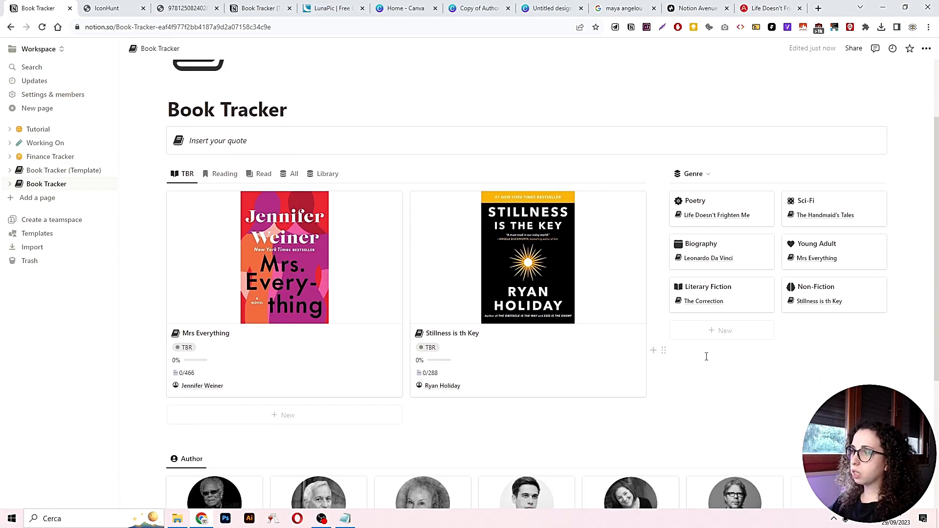
{"action": "scroll", "coordinate": [736, 366], "scroll_direction": "up", "scroll_amount": 2}
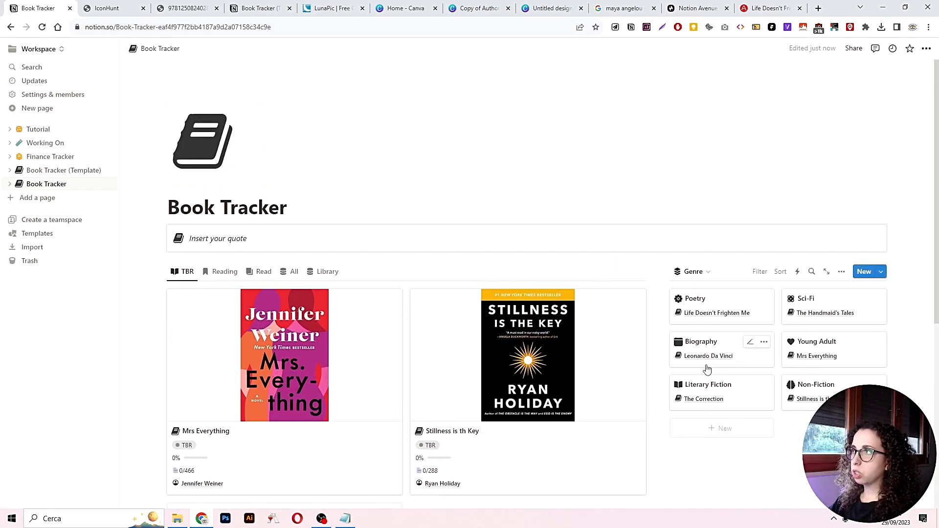
{"action": "left_click", "coordinate": [186, 8]}
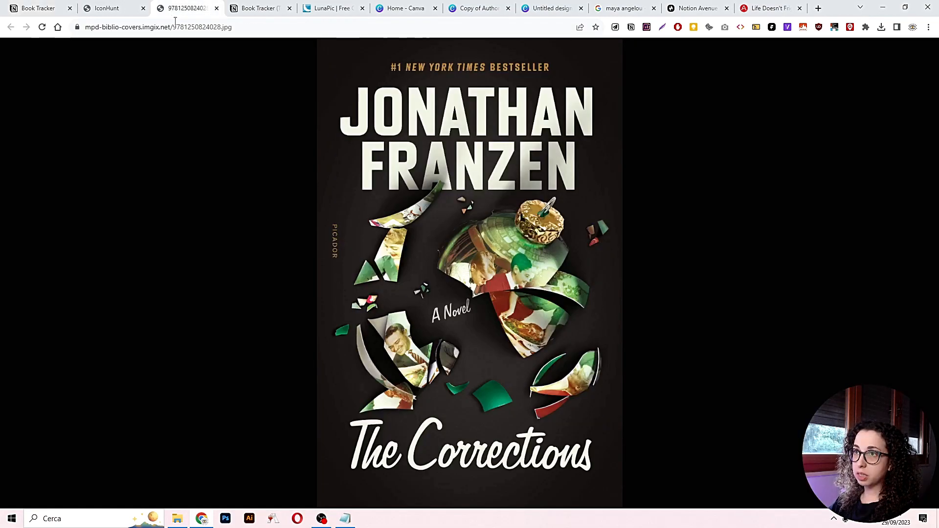
{"action": "left_click", "coordinate": [178, 27]}
{"action": "type", "text": "indify.co"}
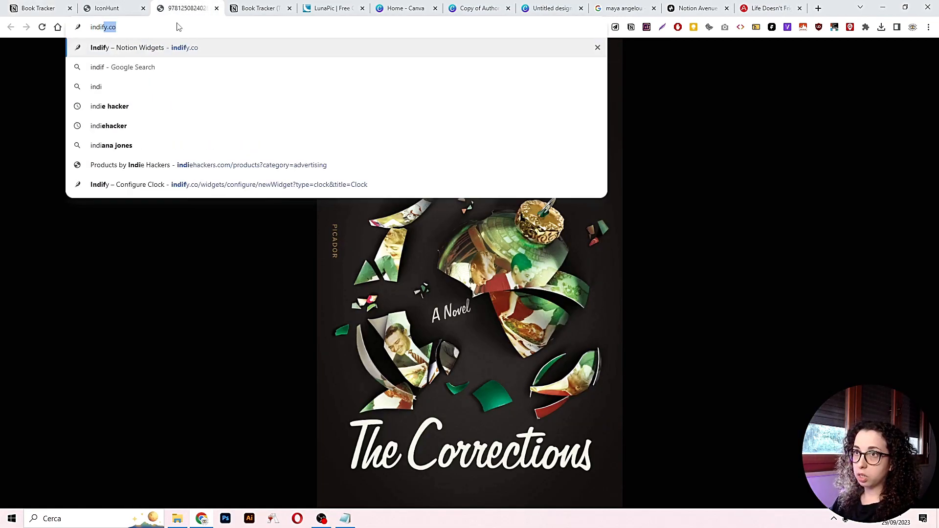
{"action": "key", "text": "Return"}
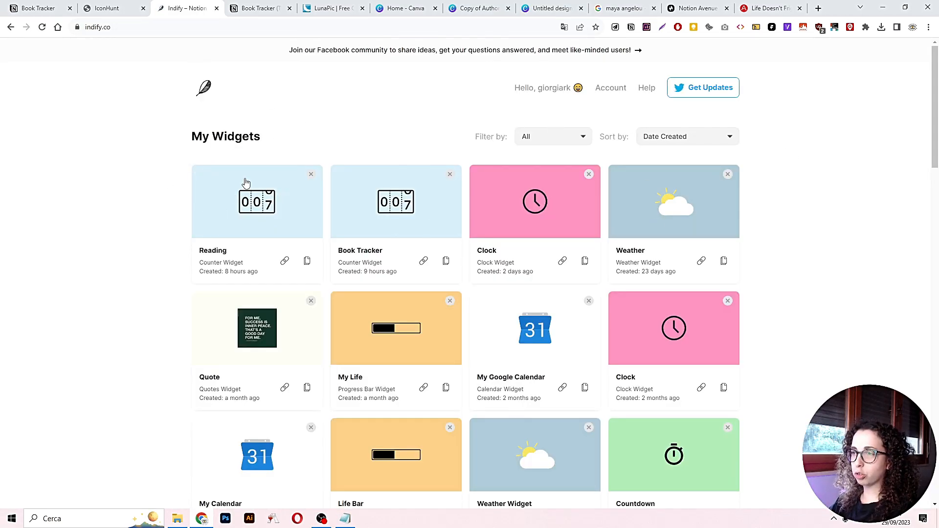
Create a Counter widget named "Book Tracker (Demo)" with the counter title "30 Days Challenges"
{"action": "scroll", "coordinate": [245, 183], "scroll_direction": "down", "scroll_amount": 5}
{"action": "scroll", "coordinate": [245, 182], "scroll_direction": "up", "scroll_amount": 5}
{"action": "scroll", "coordinate": [247, 182], "scroll_direction": "down", "scroll_amount": 11}
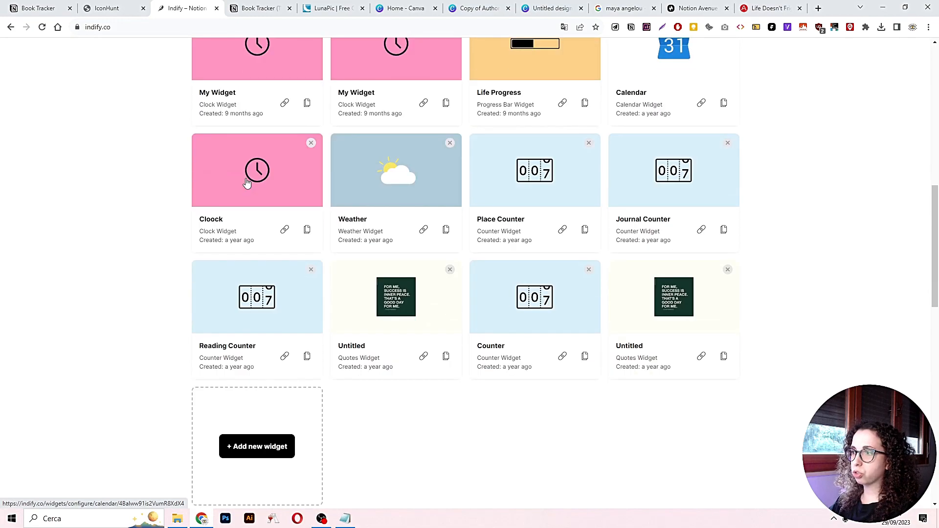
{"action": "scroll", "coordinate": [247, 182], "scroll_direction": "down", "scroll_amount": 3}
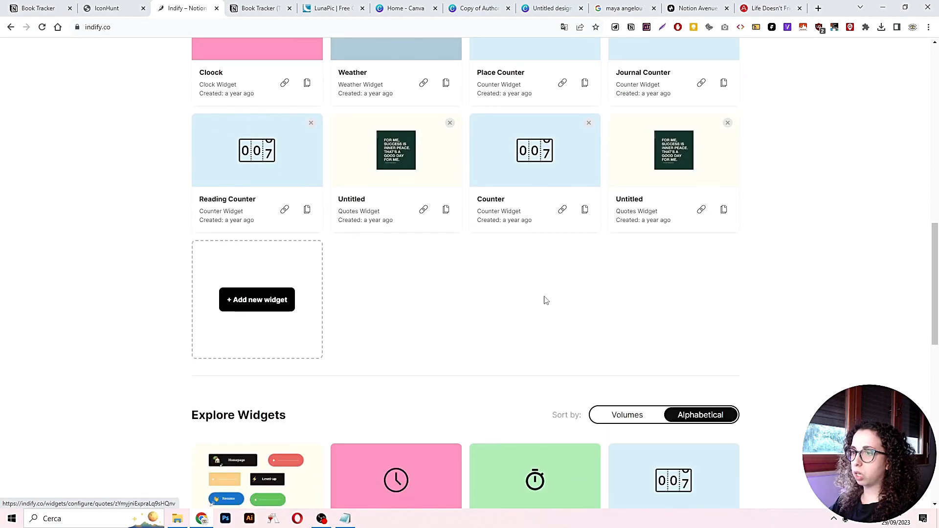
{"action": "left_click", "coordinate": [256, 299]}
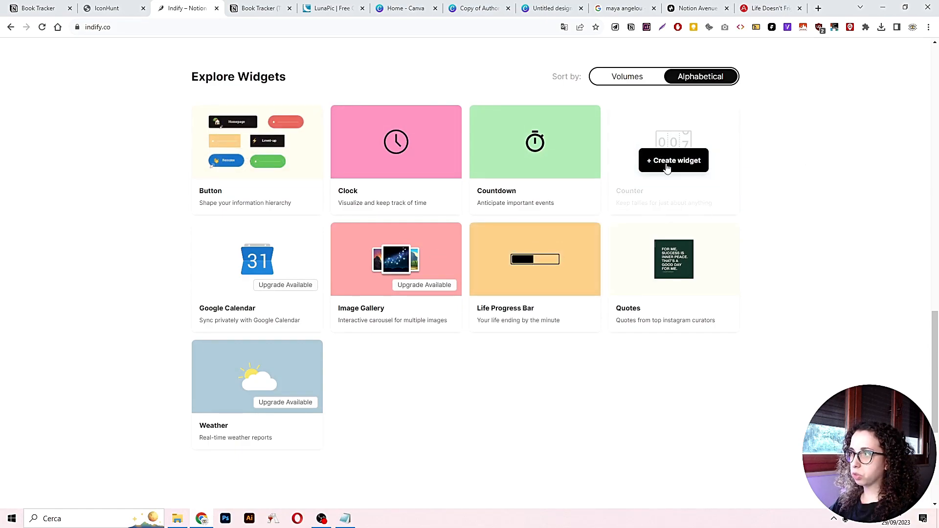
{"action": "left_click", "coordinate": [669, 162]}
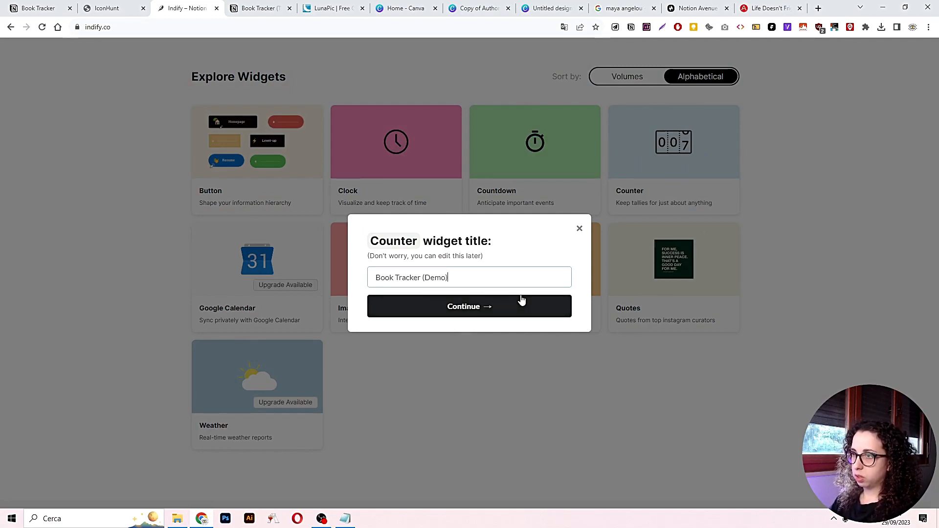
{"action": "left_click", "coordinate": [477, 305]}
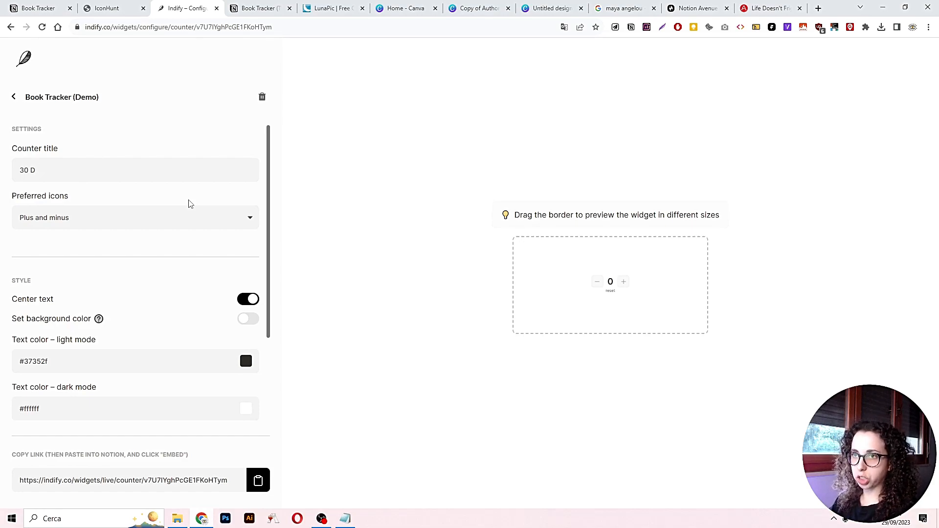
{"action": "type", "text": "Challenges"}
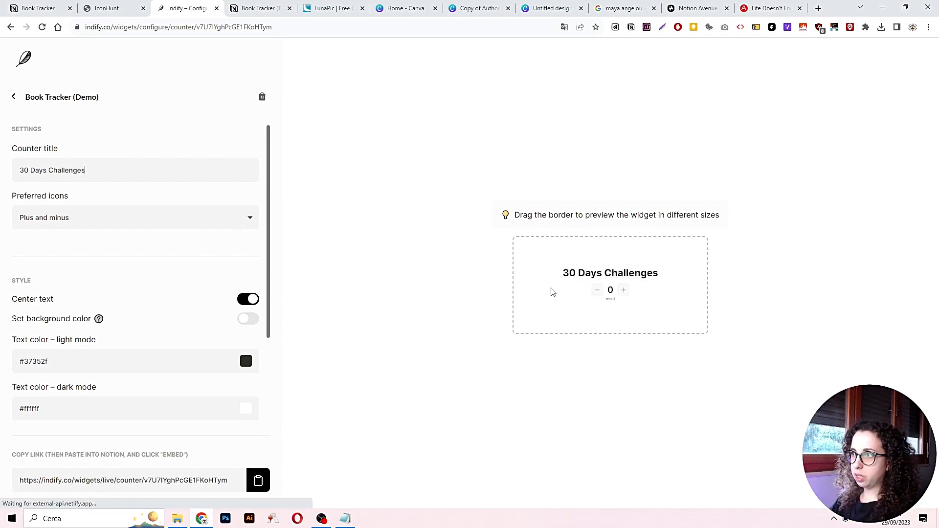
Try the Arrows icons and a background color on the counter, restoring Plus and minus icons without a background color
{"action": "left_click", "coordinate": [258, 226]}
{"action": "left_click", "coordinate": [123, 244]}
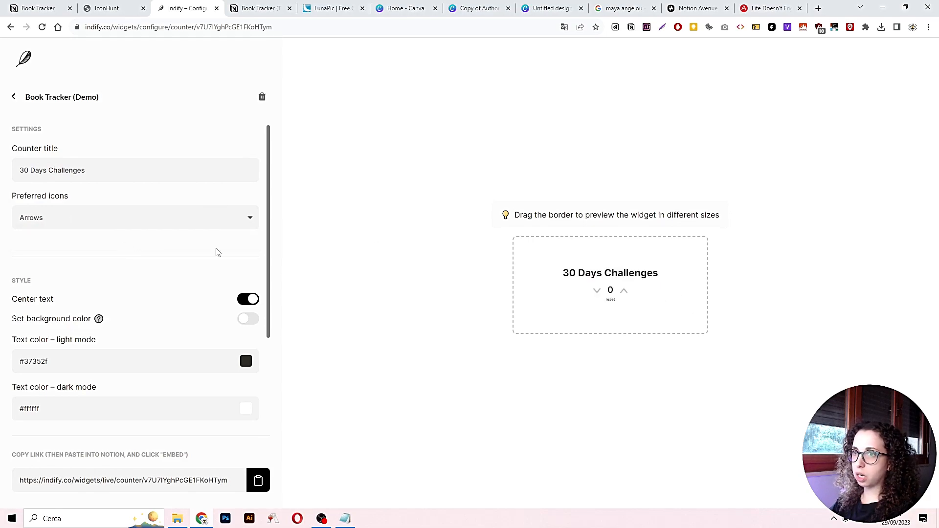
{"action": "left_click", "coordinate": [186, 223]}
{"action": "left_click", "coordinate": [153, 234]}
{"action": "scroll", "coordinate": [168, 243], "scroll_direction": "down", "scroll_amount": 1}
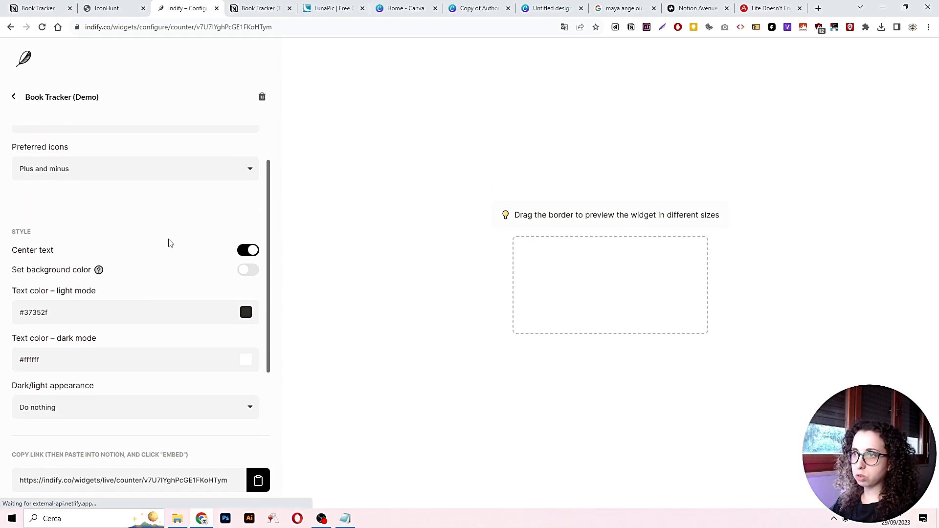
{"action": "left_click", "coordinate": [247, 274]}
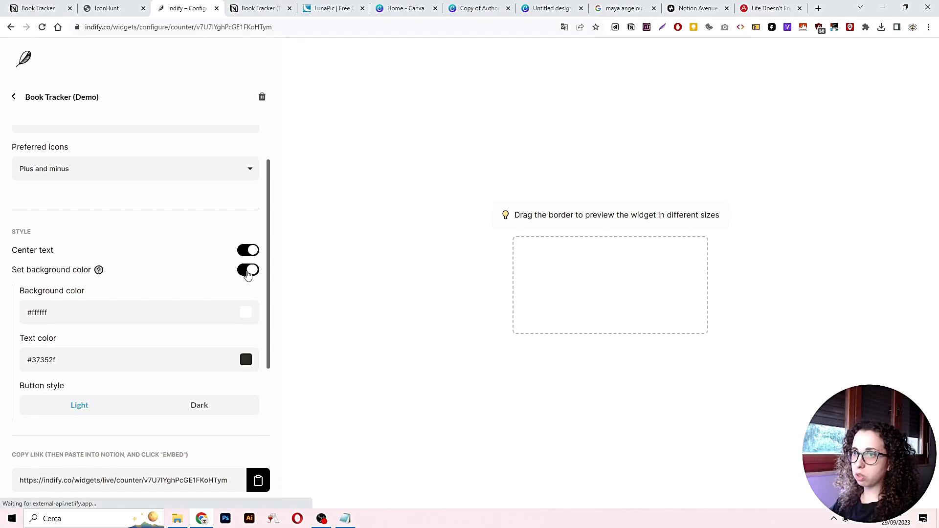
{"action": "left_click", "coordinate": [248, 273]}
{"action": "scroll", "coordinate": [248, 276], "scroll_direction": "down", "scroll_amount": 1}
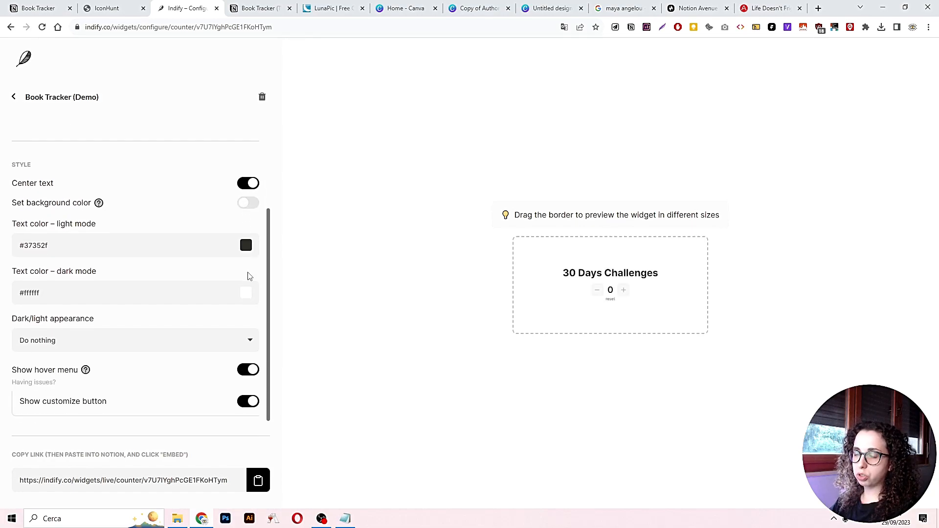
Copy the counter widget's link and embed it beneath the Genre gallery on the Notion Book Tracker page
{"action": "scroll", "coordinate": [136, 369], "scroll_direction": "up", "scroll_amount": 2}
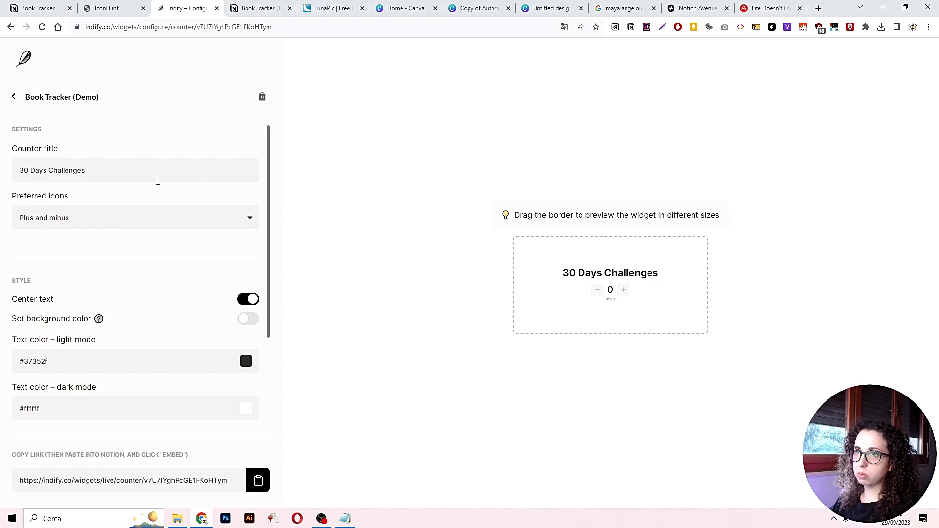
{"action": "scroll", "coordinate": [183, 287], "scroll_direction": "down", "scroll_amount": 2}
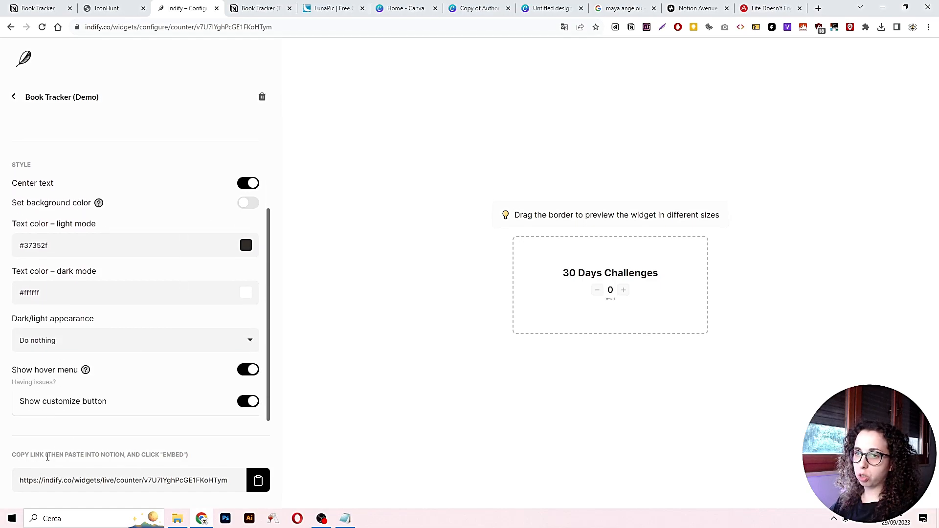
{"action": "left_click", "coordinate": [262, 488]}
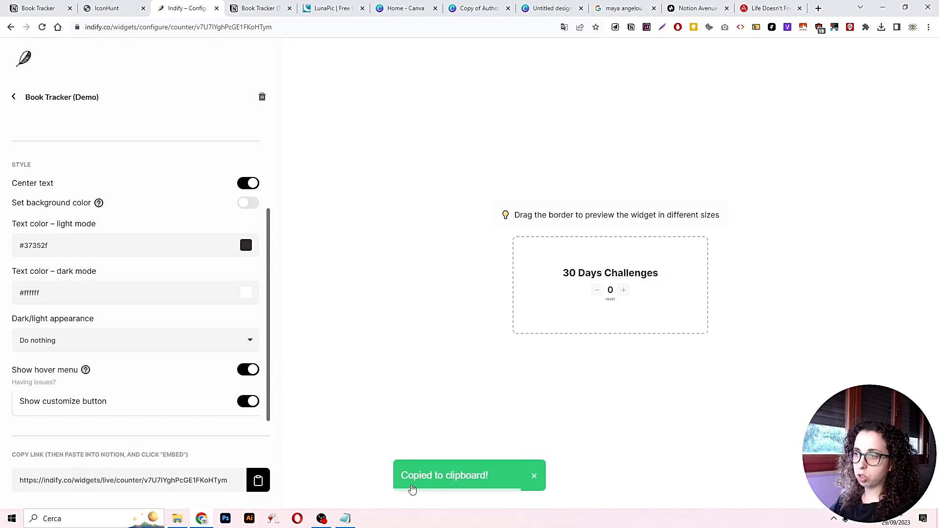
{"action": "left_click", "coordinate": [51, 7]}
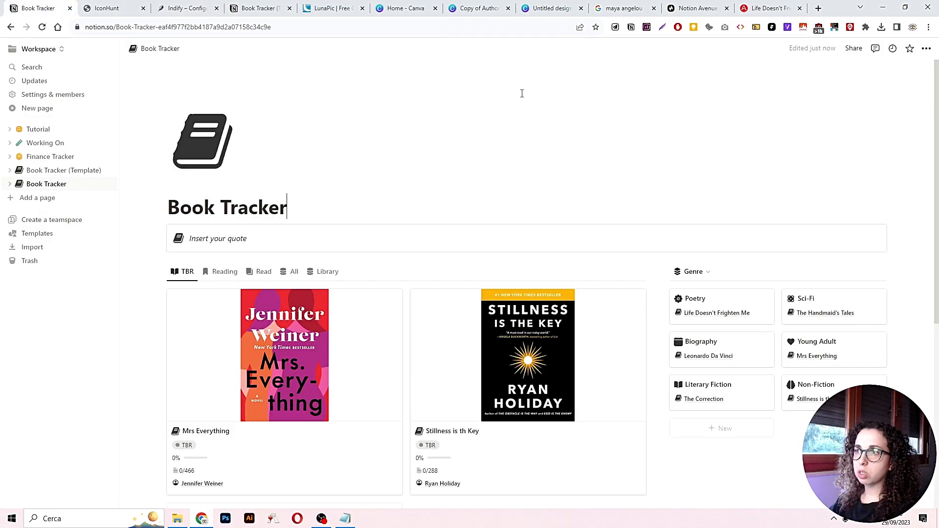
{"action": "scroll", "coordinate": [645, 339], "scroll_direction": "down", "scroll_amount": 1}
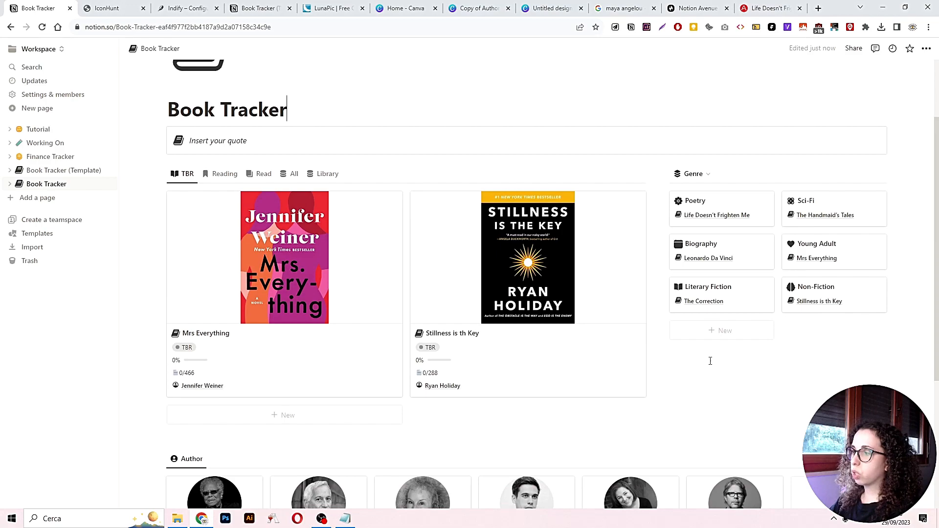
{"action": "left_click", "coordinate": [707, 358]}
{"action": "right_click", "coordinate": [699, 356]}
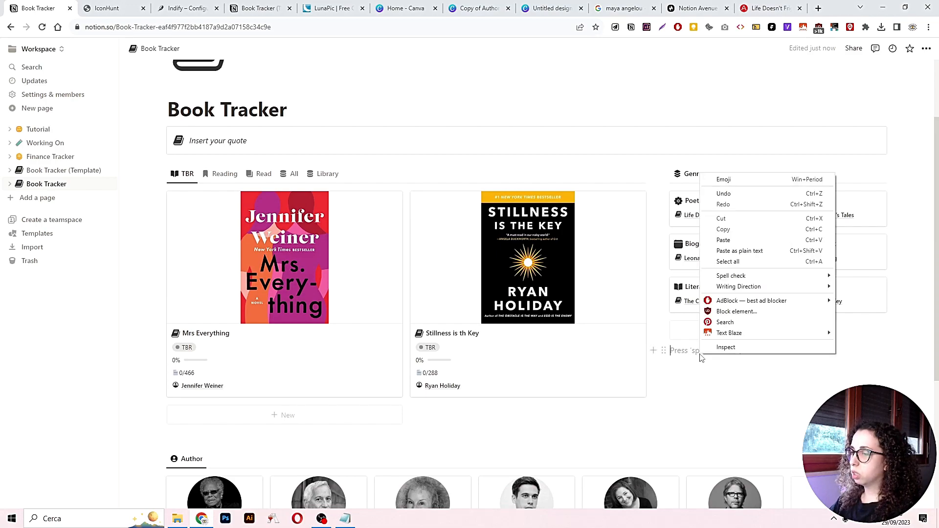
{"action": "left_click", "coordinate": [733, 239]}
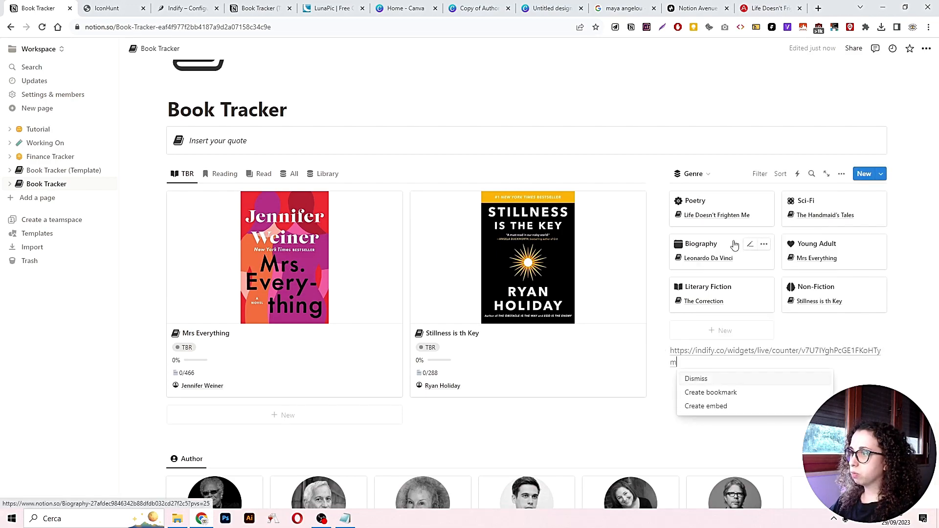
{"action": "left_click", "coordinate": [710, 413]}
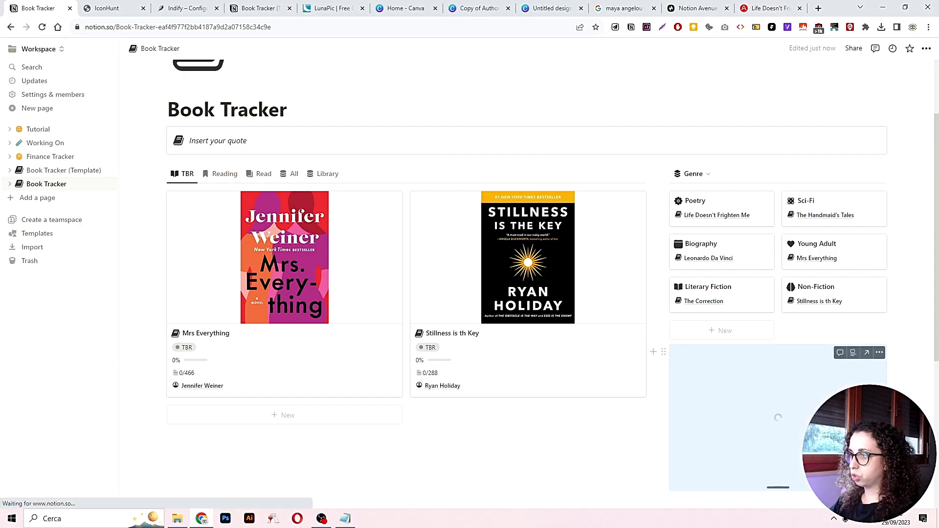
Reduce the height of the embedded 30 Days Challenges counter to fit its content
{"action": "scroll", "coordinate": [526, 269], "scroll_direction": "down", "scroll_amount": 1}
{"action": "left_click_drag", "start_coordinate": [784, 440], "coordinate": [781, 353]}
{"action": "scroll", "coordinate": [620, 140], "scroll_direction": "up", "scroll_amount": 3}
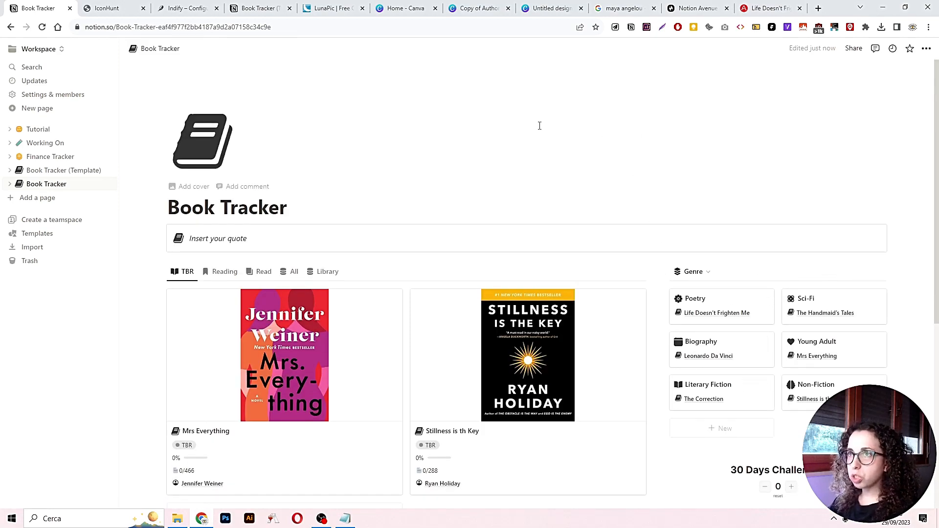
{"action": "scroll", "coordinate": [479, 277], "scroll_direction": "down", "scroll_amount": 1}
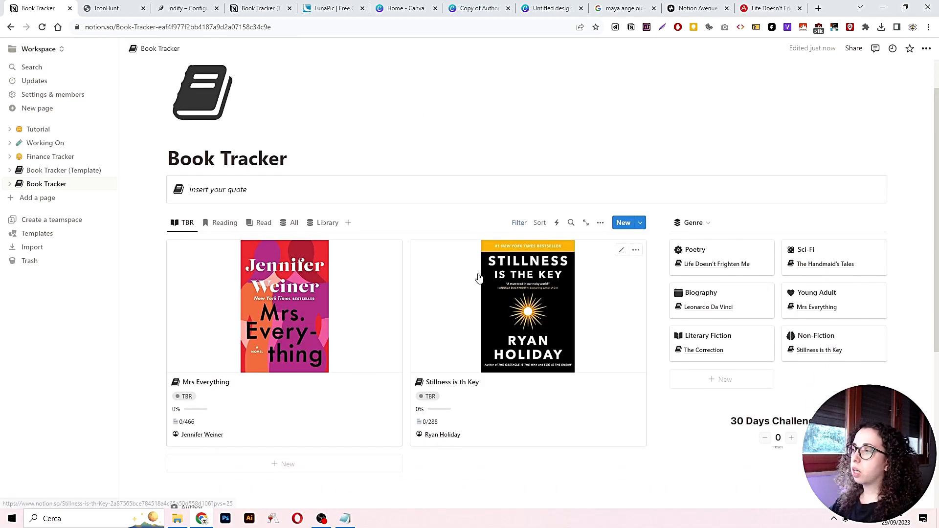
Examine the Genre and Author galleries on the Book Tracker (Template) page, including how the authors' Total rollup is configured
{"action": "left_click", "coordinate": [259, 9]}
{"action": "scroll", "coordinate": [699, 244], "scroll_direction": "down", "scroll_amount": 3}
{"action": "left_click", "coordinate": [654, 209]}
{"action": "left_click", "coordinate": [624, 250]}
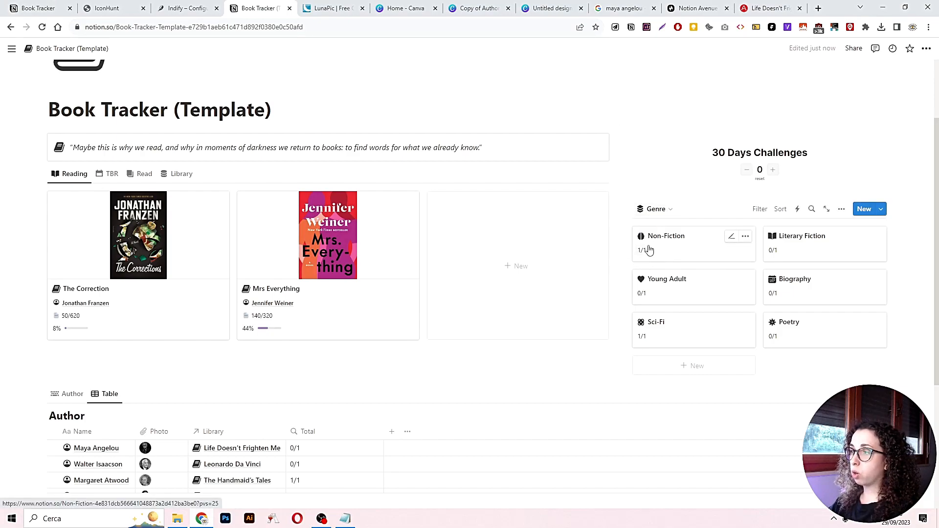
{"action": "scroll", "coordinate": [343, 311], "scroll_direction": "down", "scroll_amount": 3}
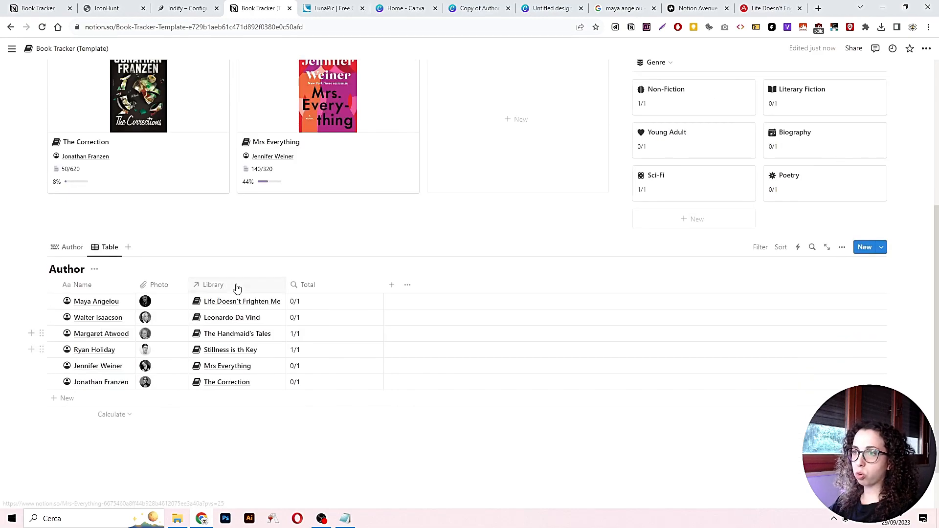
{"action": "left_click", "coordinate": [70, 247]}
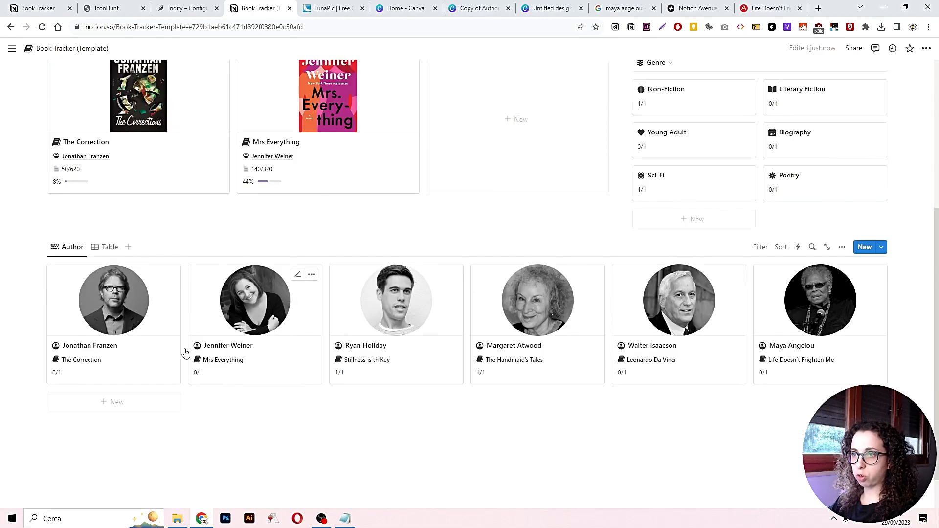
{"action": "left_click", "coordinate": [196, 380]}
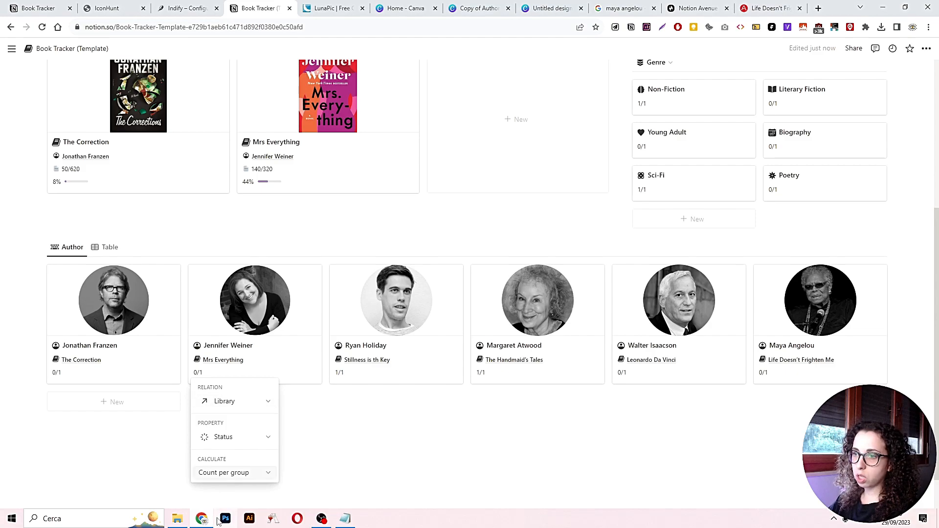
{"action": "left_click", "coordinate": [356, 423]}
{"action": "scroll", "coordinate": [358, 425], "scroll_direction": "up", "scroll_amount": 5}
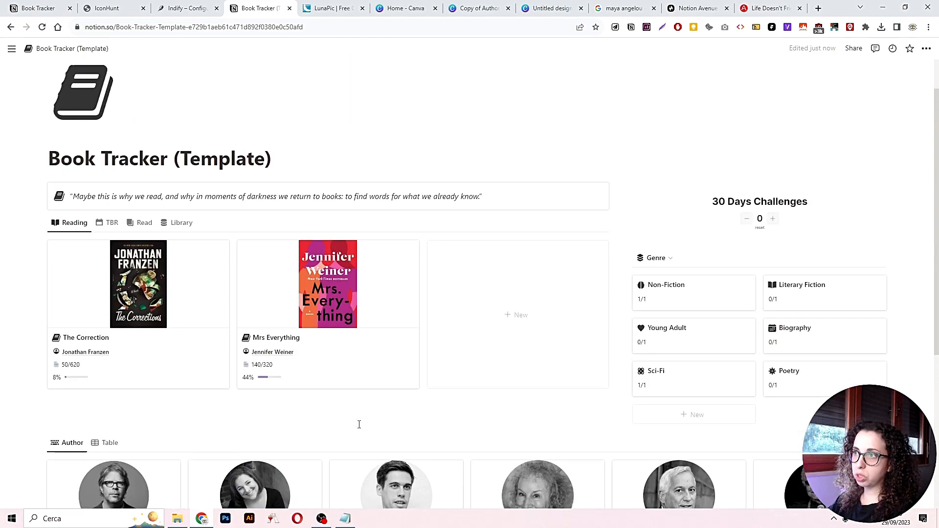
Add a Rollup property to the Poetry entry of the Genre database on the Book Tracker page
{"action": "left_click", "coordinate": [39, 8]}
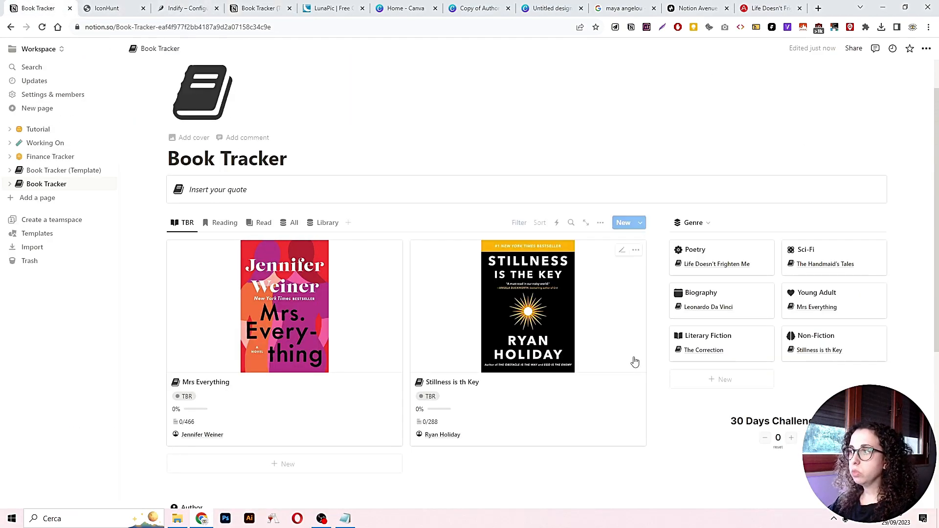
{"action": "scroll", "coordinate": [634, 361], "scroll_direction": "down", "scroll_amount": 2}
{"action": "scroll", "coordinate": [635, 362], "scroll_direction": "down", "scroll_amount": 2}
{"action": "scroll", "coordinate": [635, 354], "scroll_direction": "up", "scroll_amount": 1}
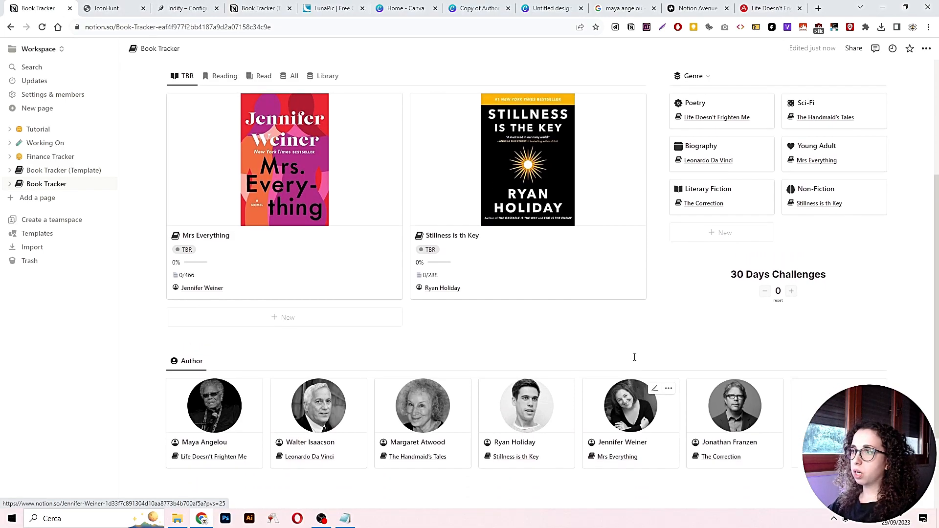
{"action": "left_click", "coordinate": [720, 105]}
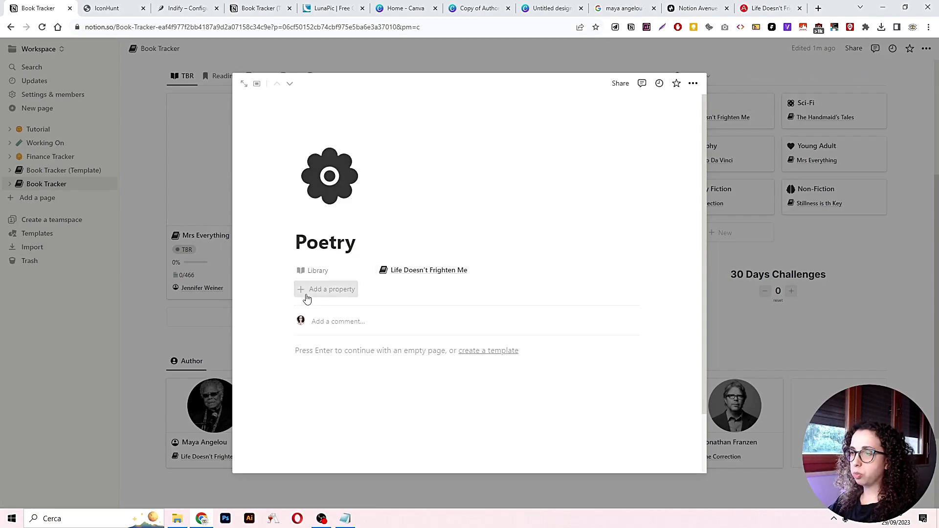
{"action": "left_click", "coordinate": [306, 295]}
{"action": "scroll", "coordinate": [352, 259], "scroll_direction": "down", "scroll_amount": 5}
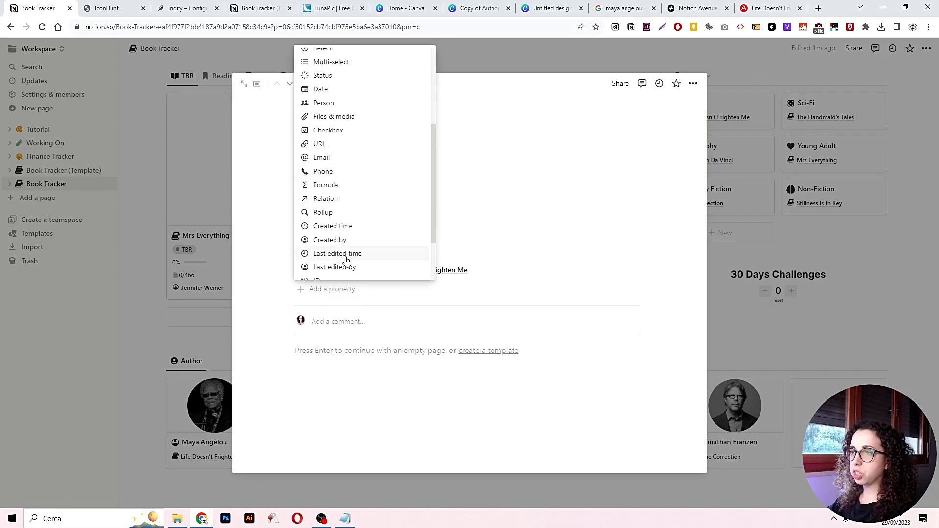
{"action": "left_click", "coordinate": [343, 143]}
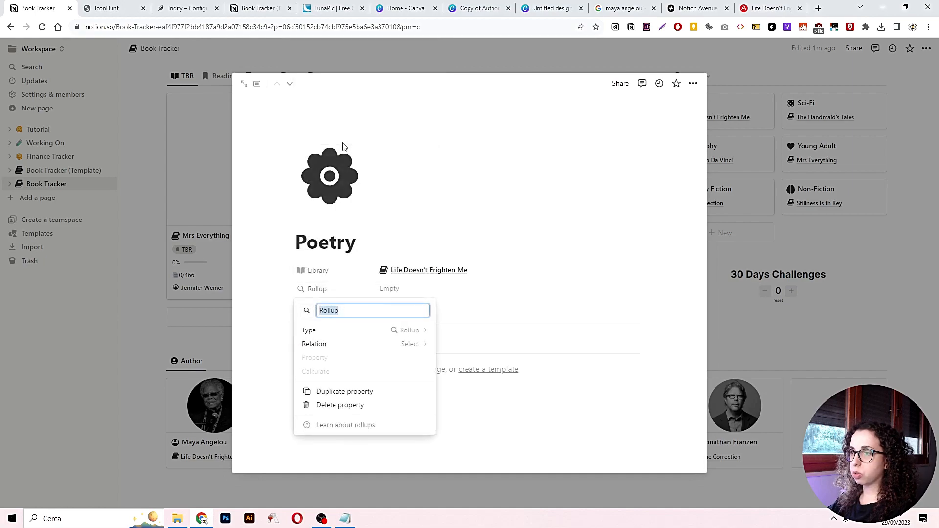
Configure Poetry's rollup to use the Library relation and Status property, counting the Complete group, and name it Total
{"action": "left_click", "coordinate": [336, 344]}
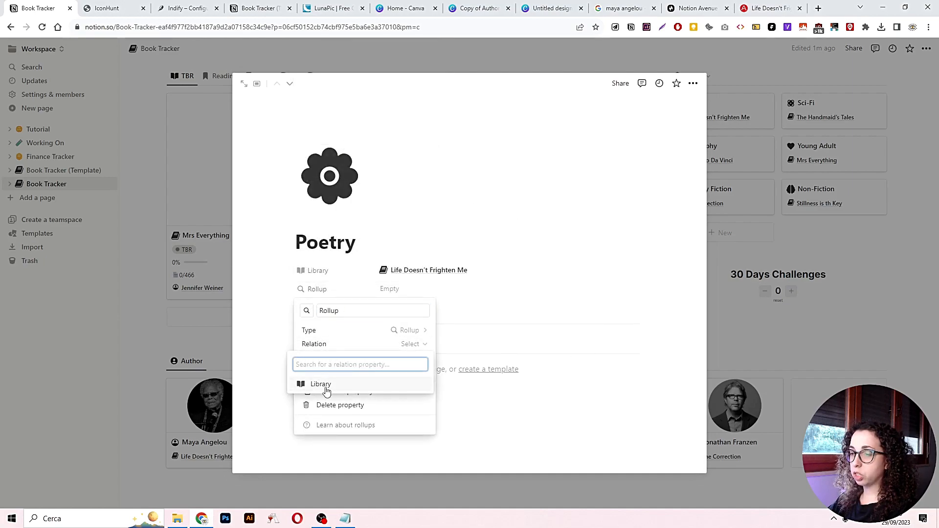
{"action": "left_click", "coordinate": [327, 386]}
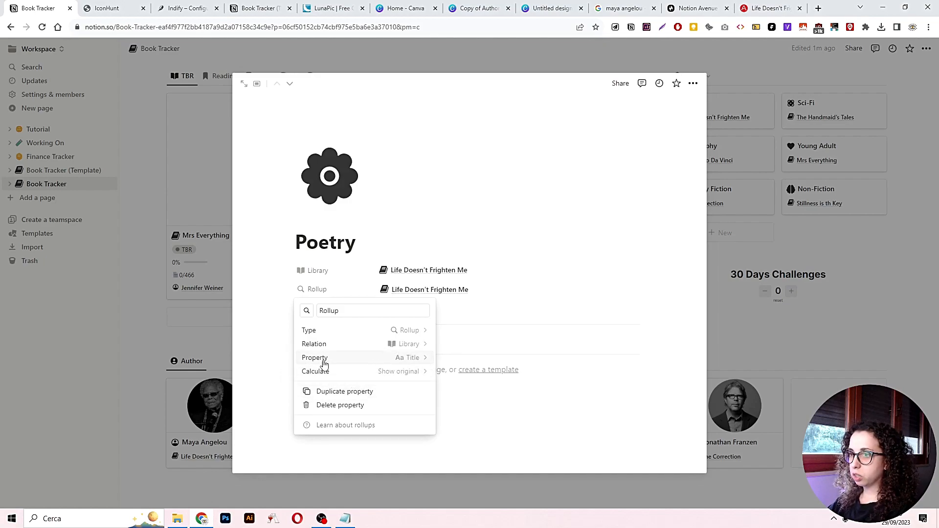
{"action": "left_click", "coordinate": [310, 362]}
{"action": "left_click", "coordinate": [323, 328]}
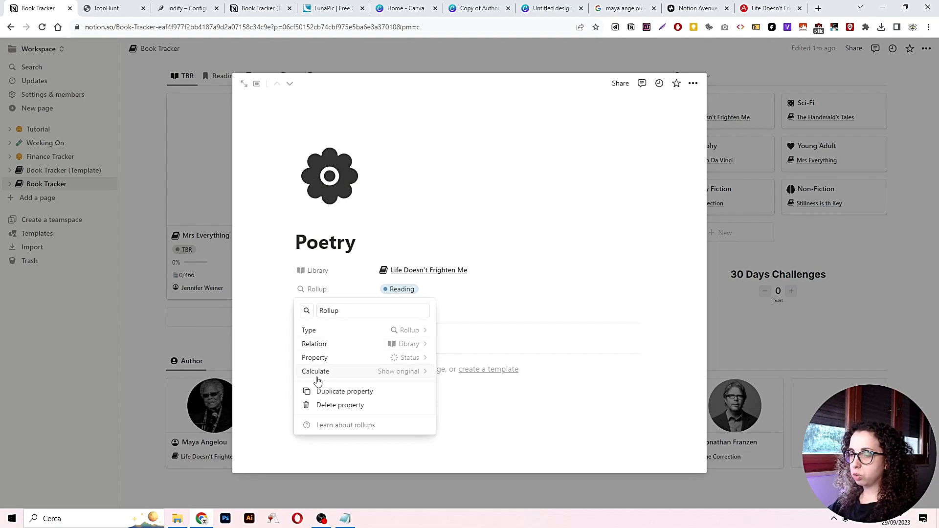
{"action": "left_click", "coordinate": [402, 375]}
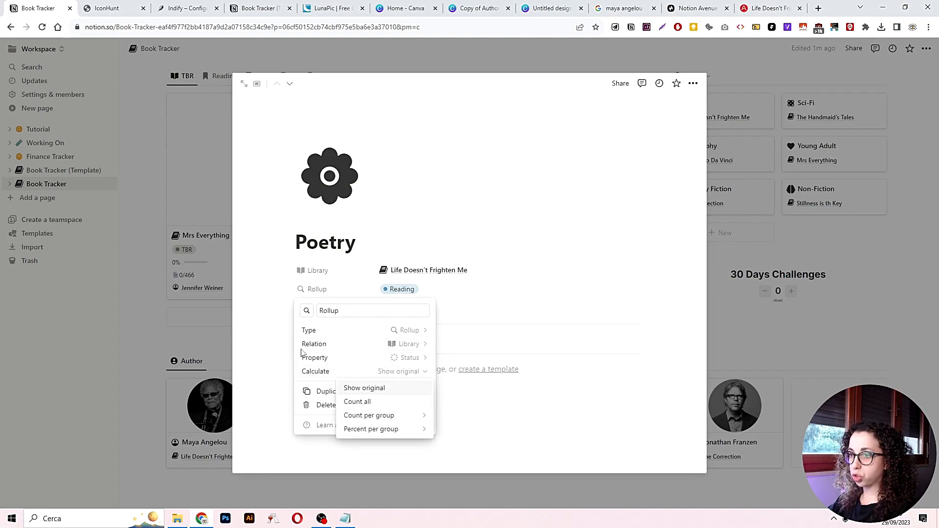
{"action": "mouse_move", "coordinate": [369, 419]}
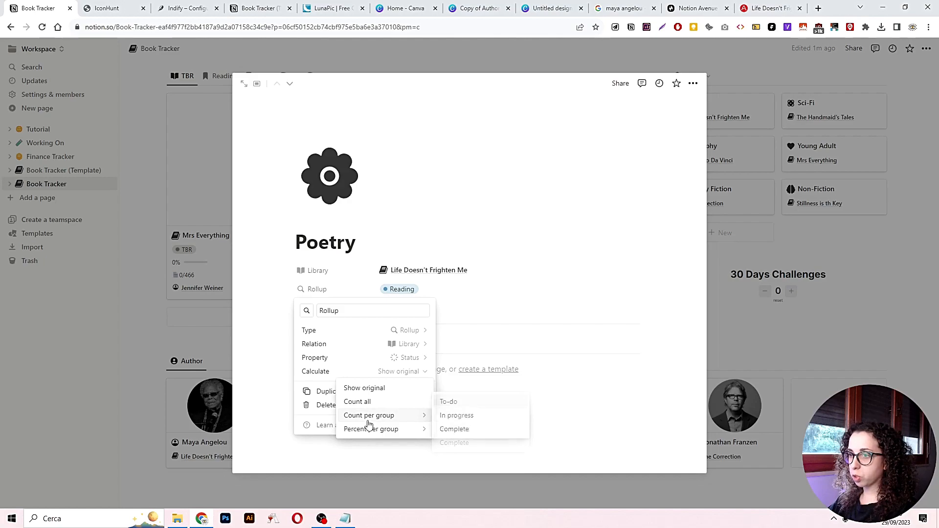
{"action": "left_click", "coordinate": [477, 430]}
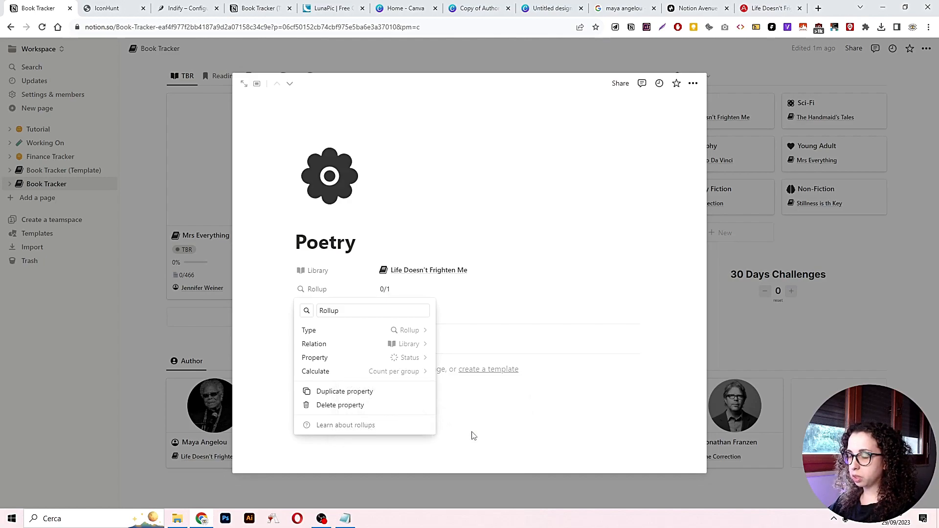
{"action": "left_click", "coordinate": [905, 322]}
Show the Total property on the Genre gallery cards
{"action": "left_click", "coordinate": [841, 222]}
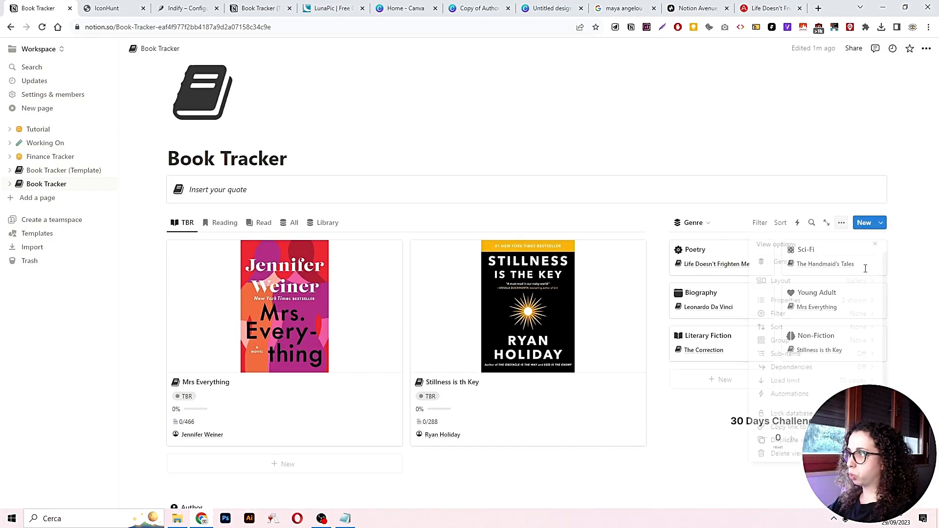
{"action": "left_click", "coordinate": [849, 304]}
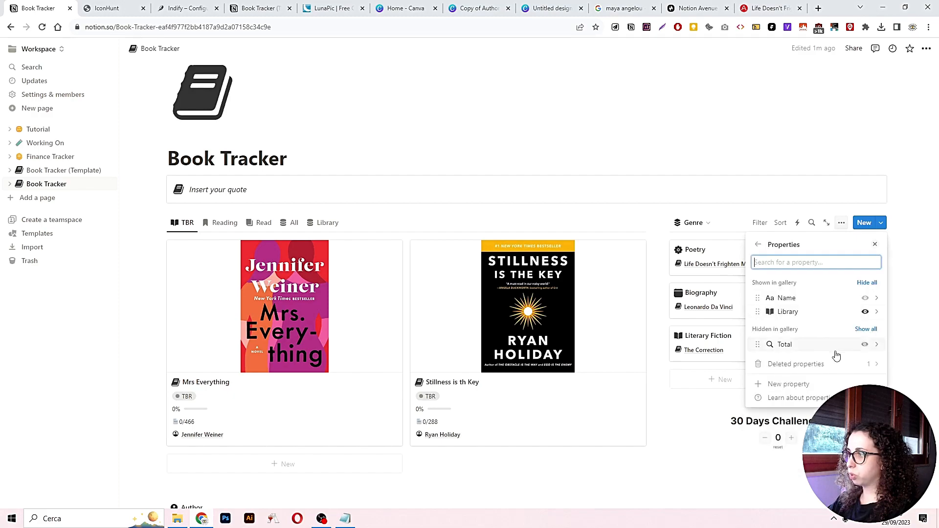
{"action": "left_click", "coordinate": [864, 344]}
{"action": "key", "text": "Escape"}
Add a Rollup property to the Maya Angelou entry of the Author database
{"action": "scroll", "coordinate": [286, 347], "scroll_direction": "down", "scroll_amount": 5}
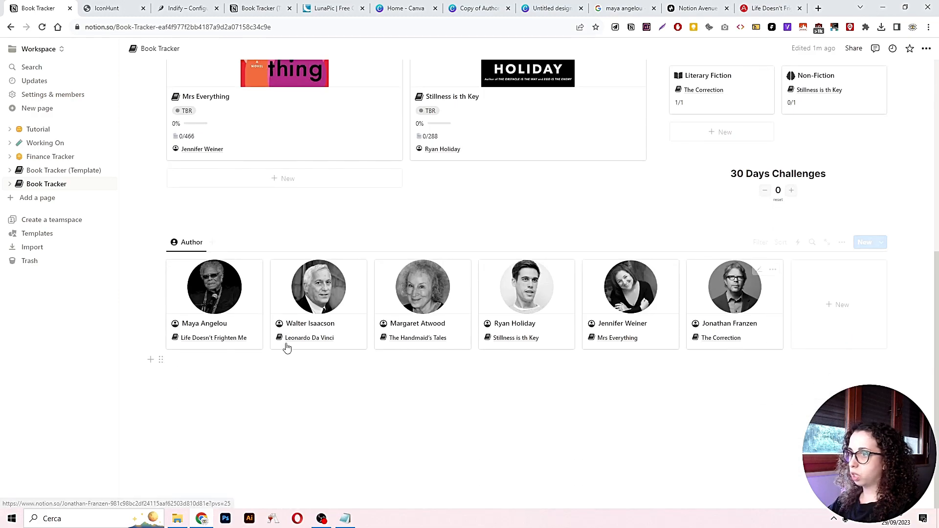
{"action": "left_click", "coordinate": [209, 292]}
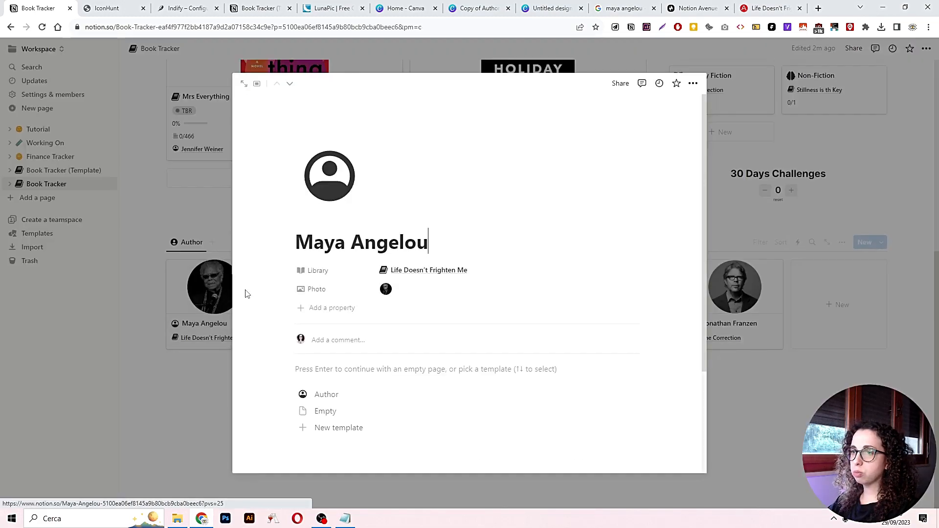
{"action": "left_click", "coordinate": [334, 308]}
{"action": "scroll", "coordinate": [363, 275], "scroll_direction": "down", "scroll_amount": 3}
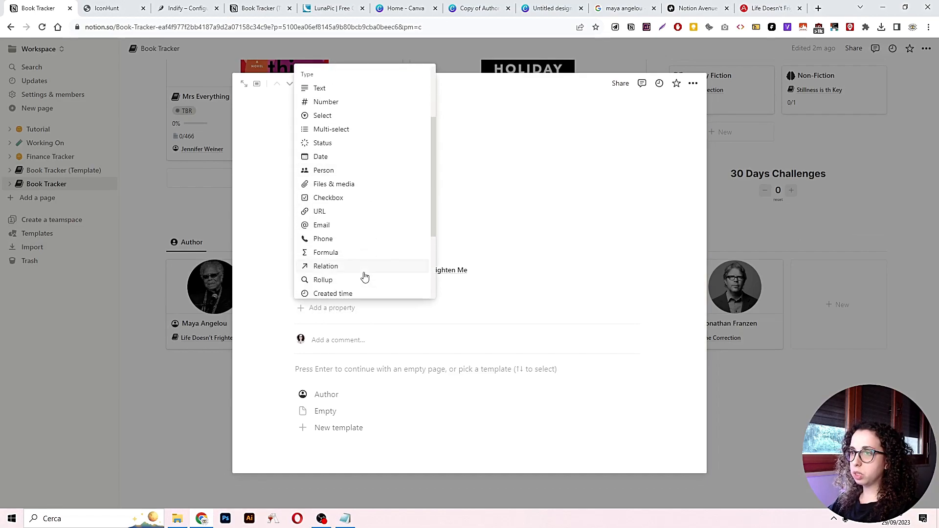
{"action": "scroll", "coordinate": [364, 277], "scroll_direction": "down", "scroll_amount": 2}
{"action": "left_click", "coordinate": [360, 231]}
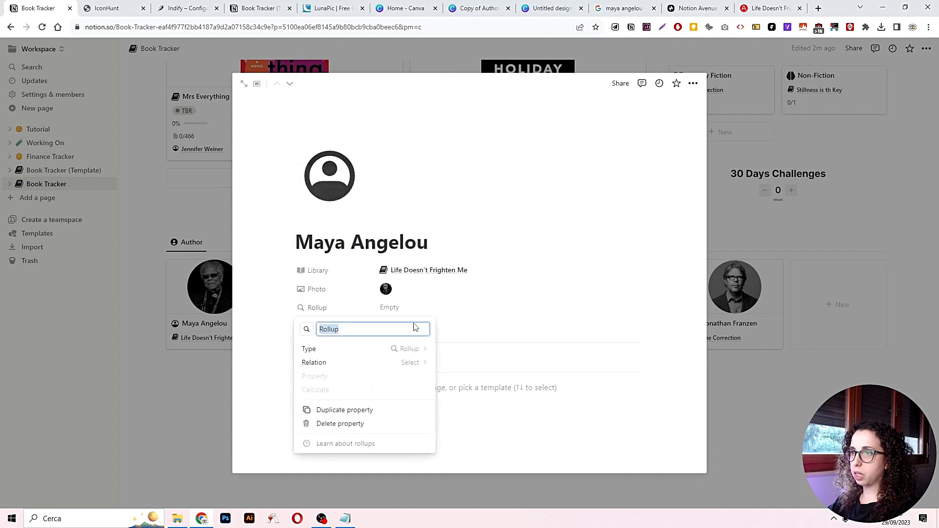
Configure the author rollup to use the Library relation and Status property, with Count per group set to Complete
{"action": "left_click", "coordinate": [356, 365]}
{"action": "left_click", "coordinate": [323, 401]}
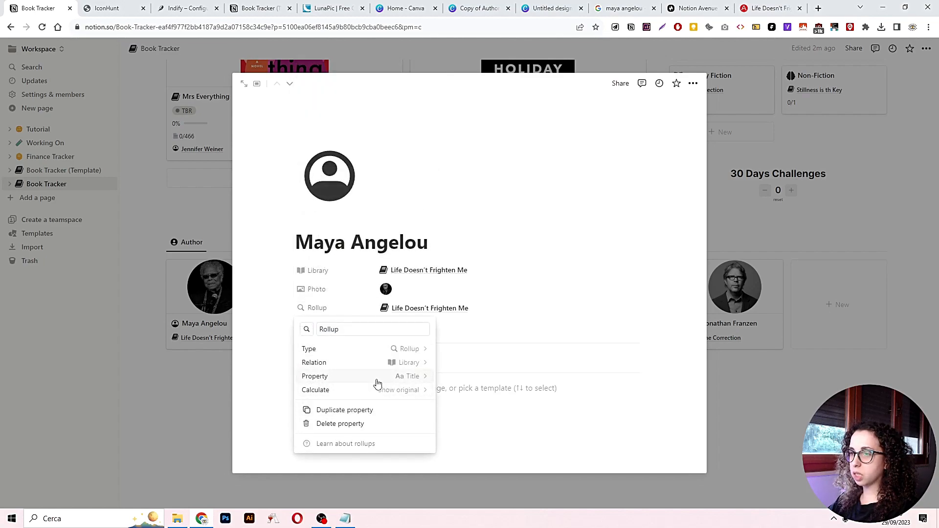
{"action": "left_click", "coordinate": [377, 383]}
{"action": "left_click", "coordinate": [338, 353]}
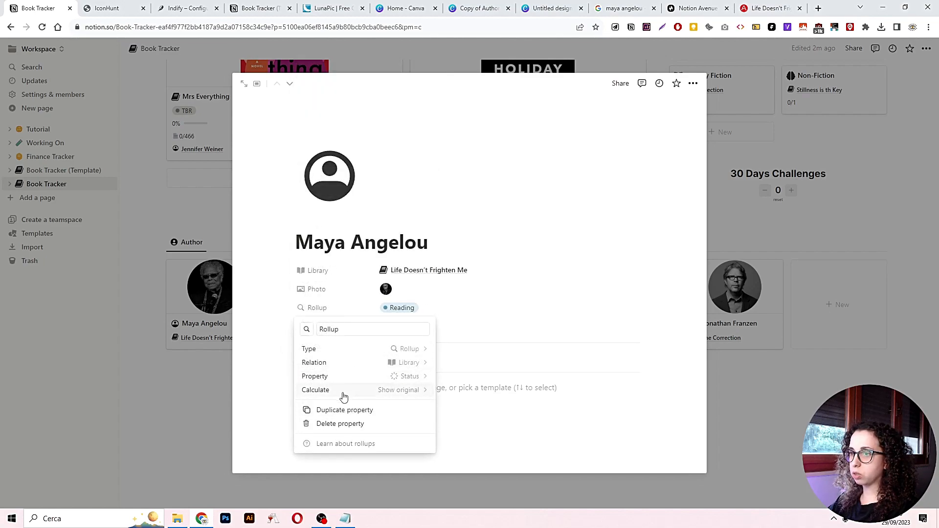
{"action": "left_click", "coordinate": [402, 395]}
{"action": "mouse_move", "coordinate": [377, 439]}
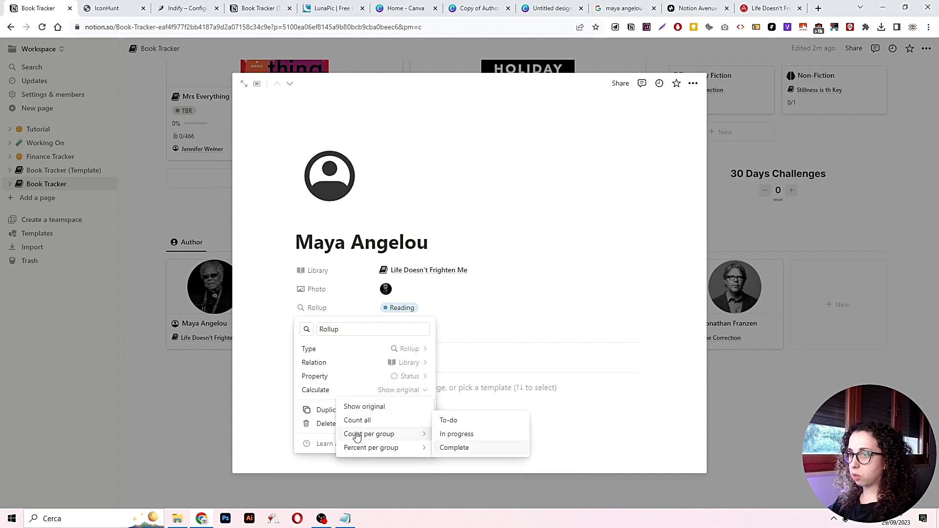
{"action": "left_click", "coordinate": [447, 448]}
{"action": "left_click", "coordinate": [276, 304]}
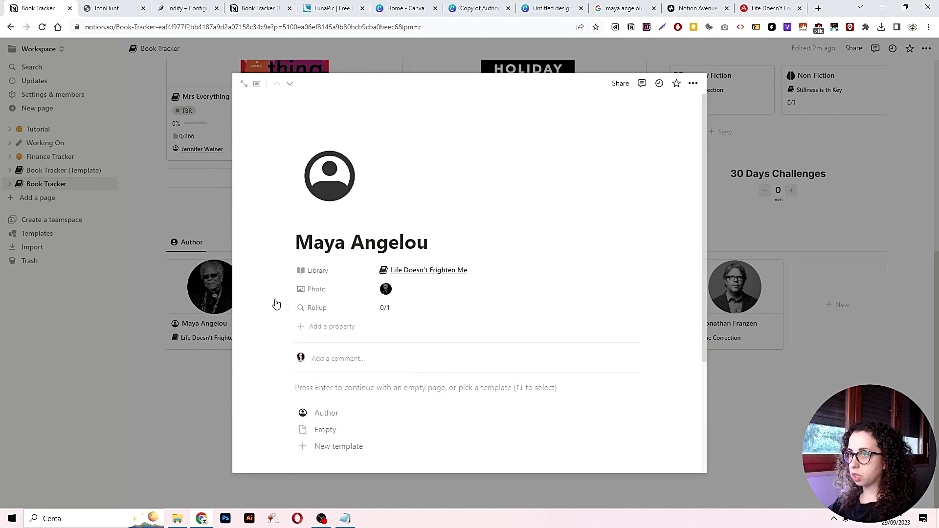
{"action": "left_click", "coordinate": [766, 351]}
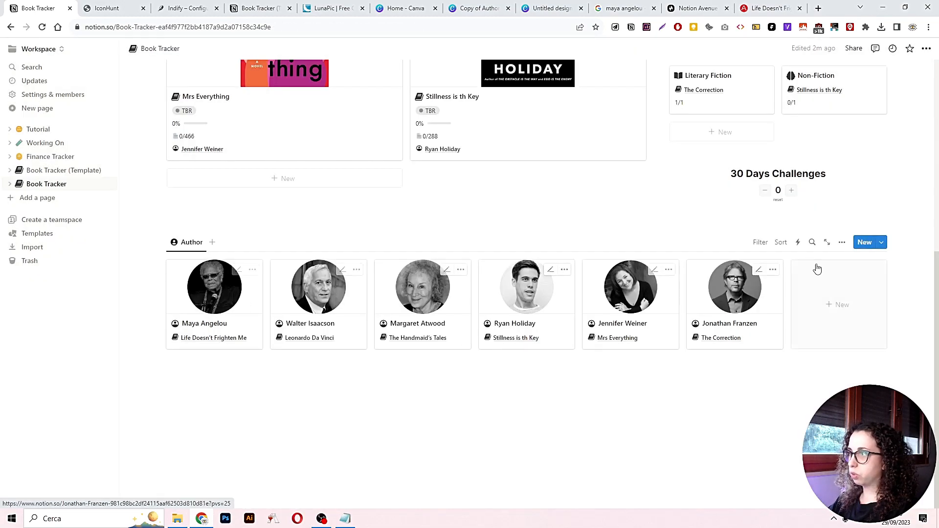
Open the property display settings of the Author gallery view
{"action": "left_click", "coordinate": [842, 242]}
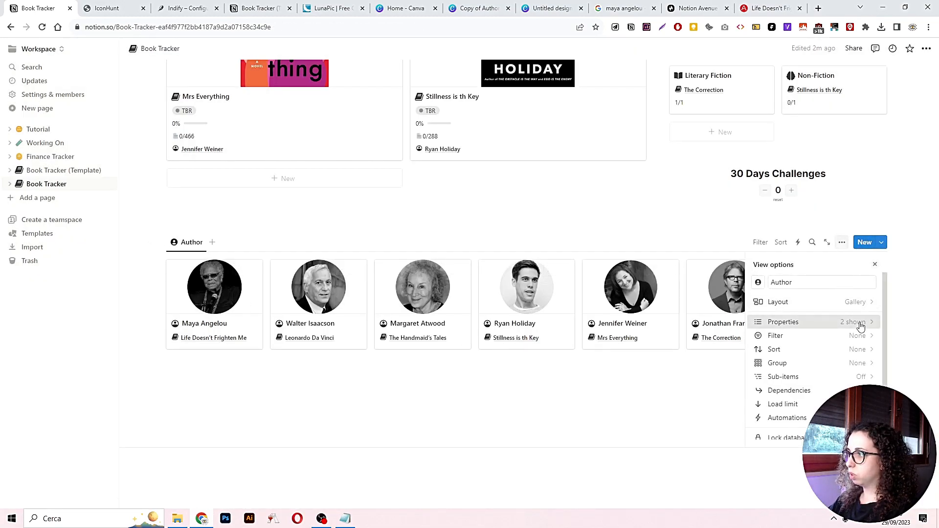
{"action": "left_click", "coordinate": [856, 322]}
{"action": "left_click", "coordinate": [633, 411]}
{"action": "scroll", "coordinate": [592, 444], "scroll_direction": "up", "scroll_amount": 7}
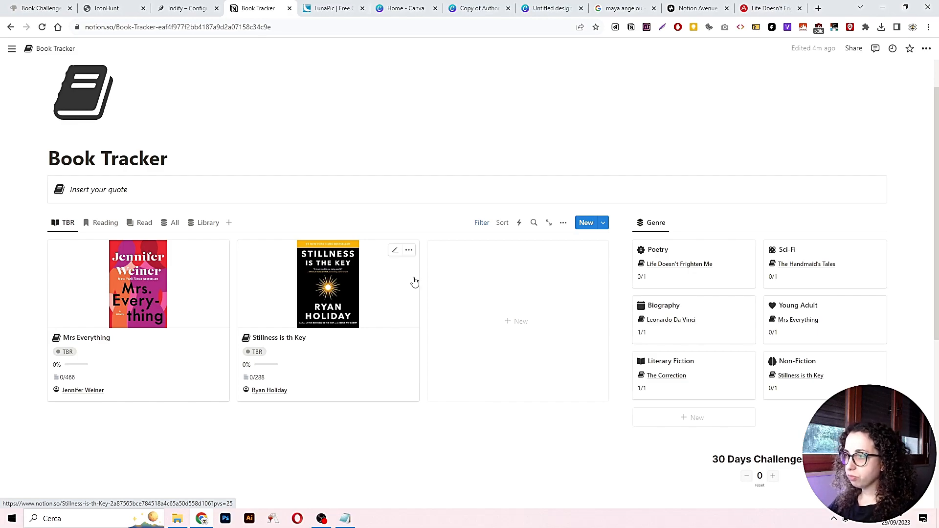
{"action": "scroll", "coordinate": [414, 279], "scroll_direction": "down", "scroll_amount": 6}
{"action": "scroll", "coordinate": [414, 284], "scroll_direction": "up", "scroll_amount": 1}
{"action": "scroll", "coordinate": [414, 284], "scroll_direction": "up", "scroll_amount": 6}
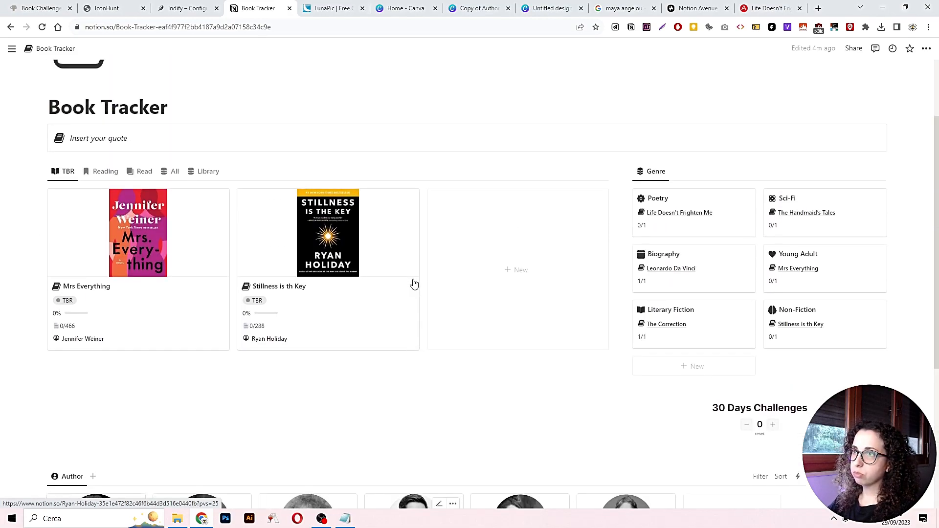